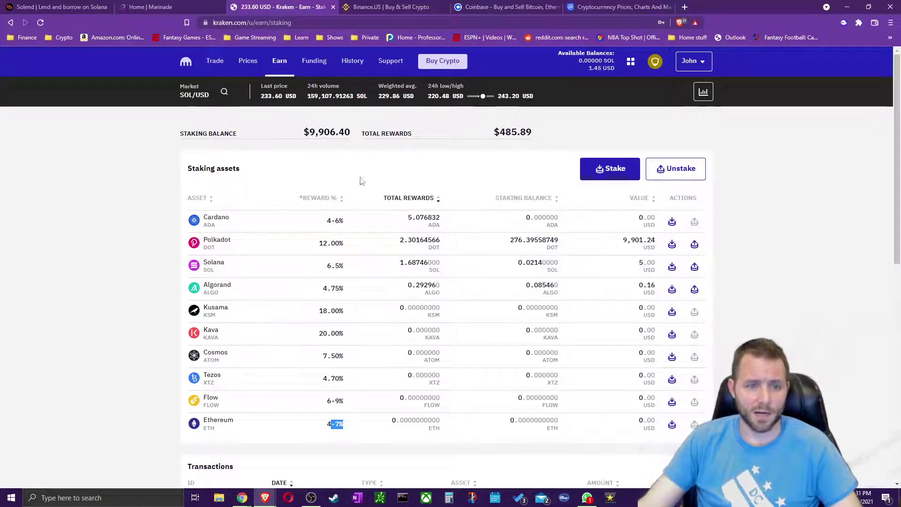
# Examine Solana's reward rate and staking balance in the staking assets table, and glance over the staking transactions
pyautogui.moveTo(327, 266); pyautogui.dragTo(362, 266)
pyautogui.click(562, 269)
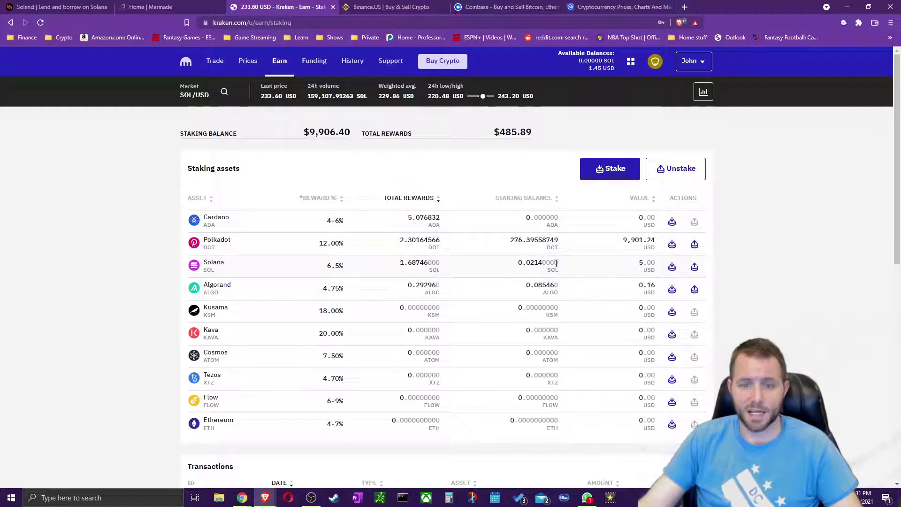
pyautogui.moveTo(523, 267); pyautogui.dragTo(546, 274)
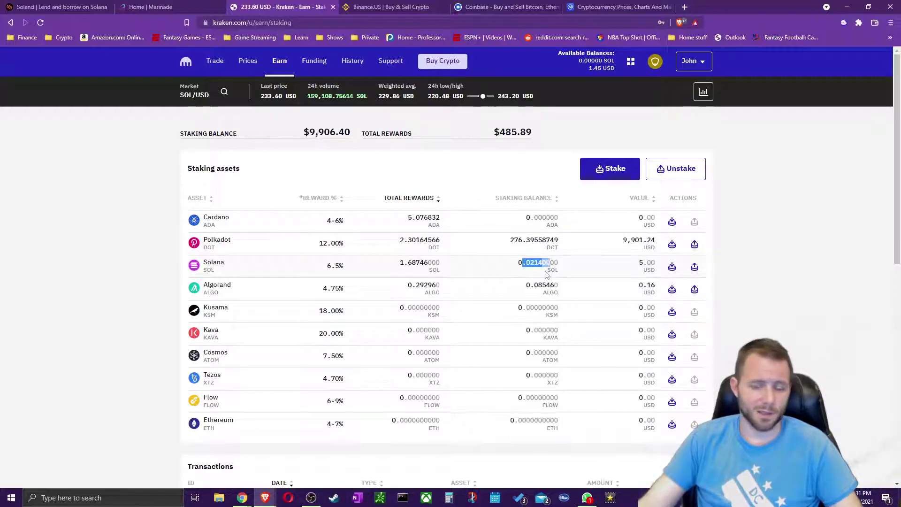
pyautogui.click(547, 278)
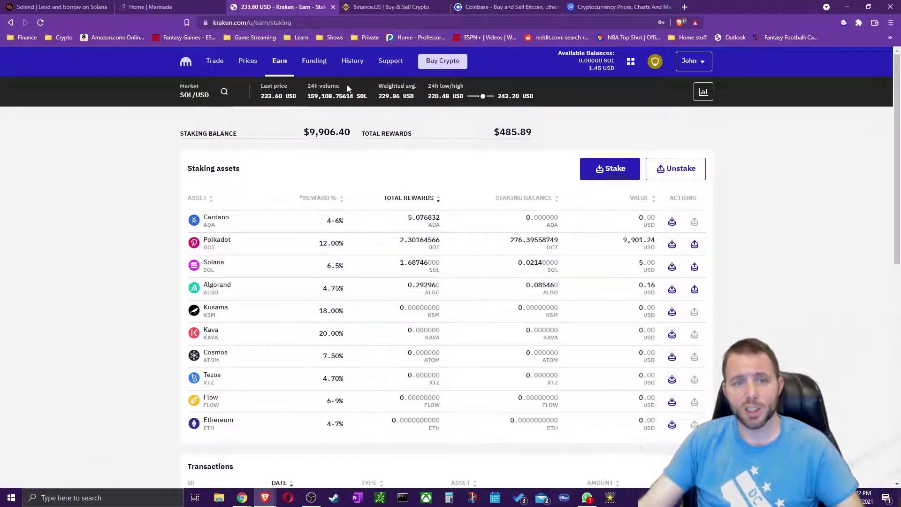
pyautogui.scroll(-2, 263, 178)
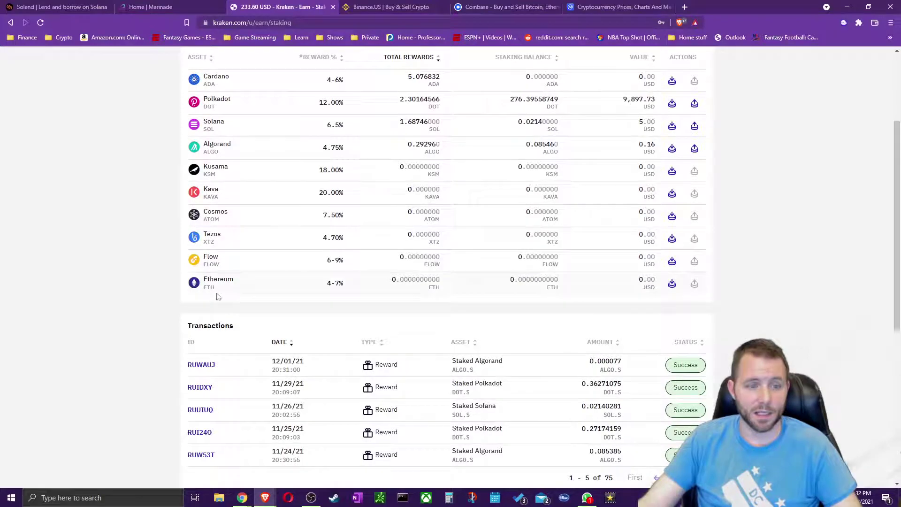
pyautogui.scroll(2, 276, 230)
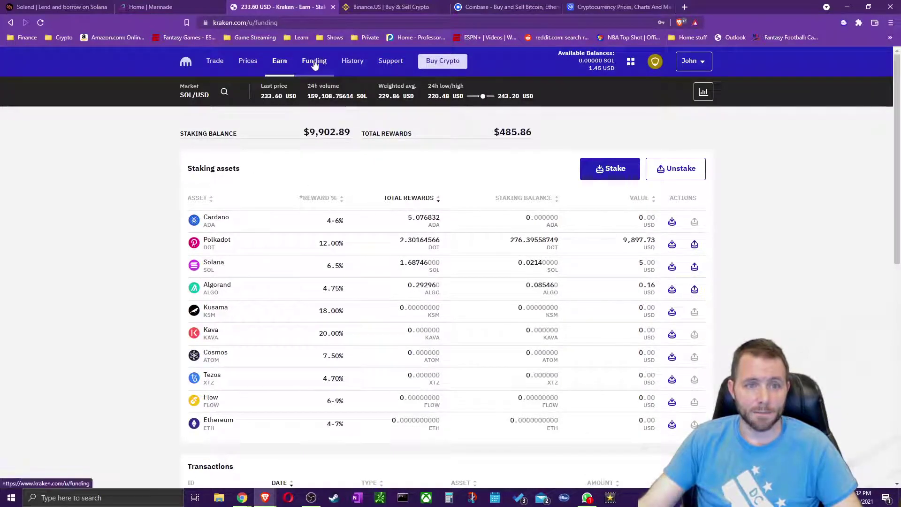
# Open the Funding page and examine the crypto account balances, noting which assets are staked and the unstaked Cardano spot balance
pyautogui.click(313, 62)
pyautogui.scroll(-3, 396, 263)
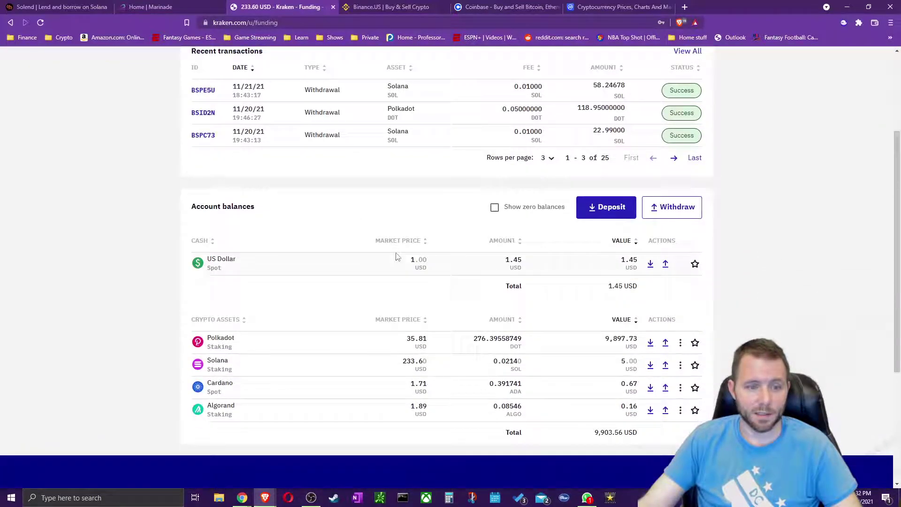
pyautogui.doubleClick(218, 337)
pyautogui.doubleClick(215, 360)
pyautogui.doubleClick(211, 391)
pyautogui.moveTo(205, 398); pyautogui.dragTo(247, 391)
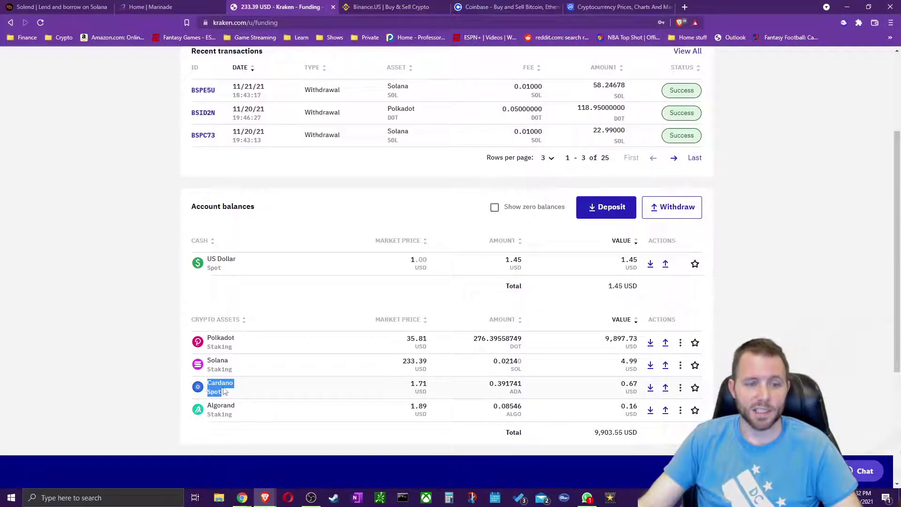
pyautogui.click(216, 381)
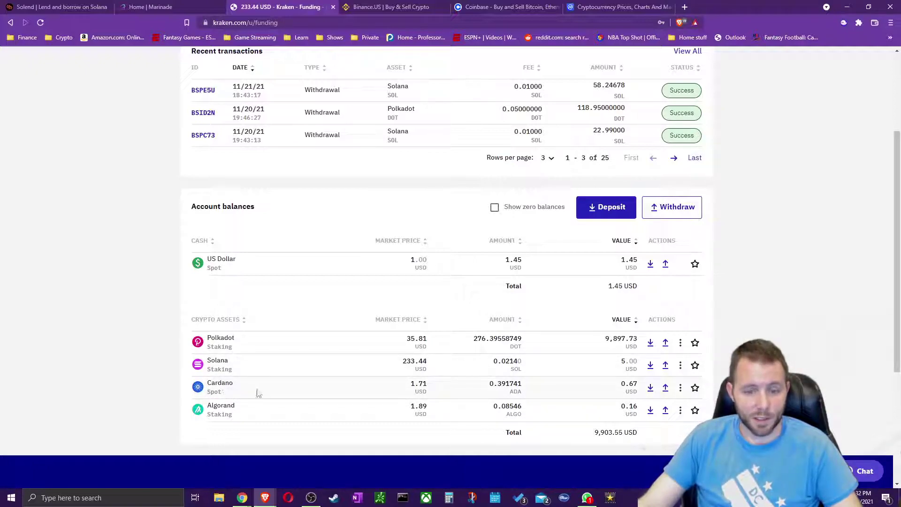
pyautogui.click(516, 387)
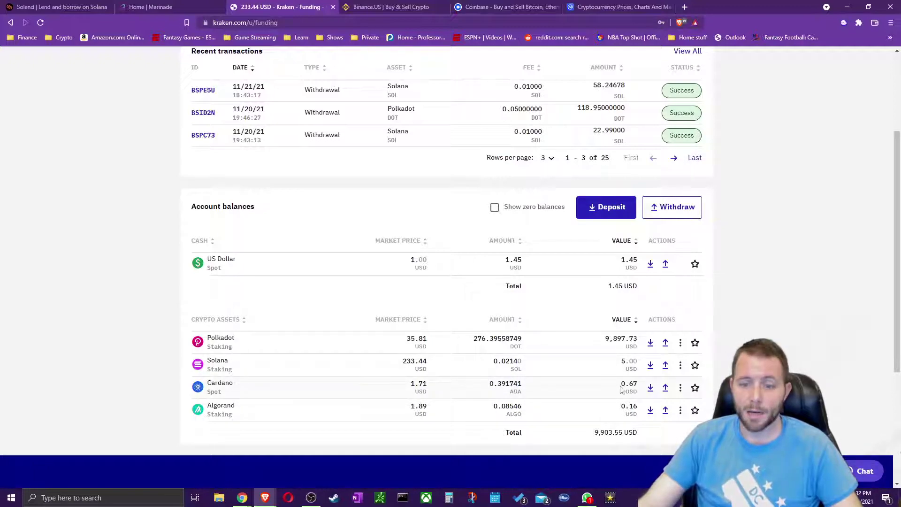
# Start staking the Cardano spot balance and set the amount to 100% of it, 0.391741 ADA
pyautogui.click(681, 388)
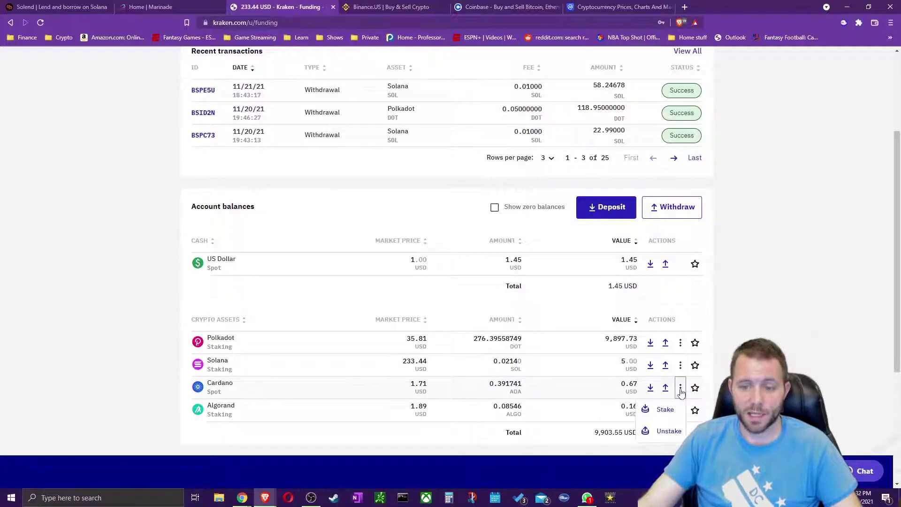
pyautogui.click(672, 412)
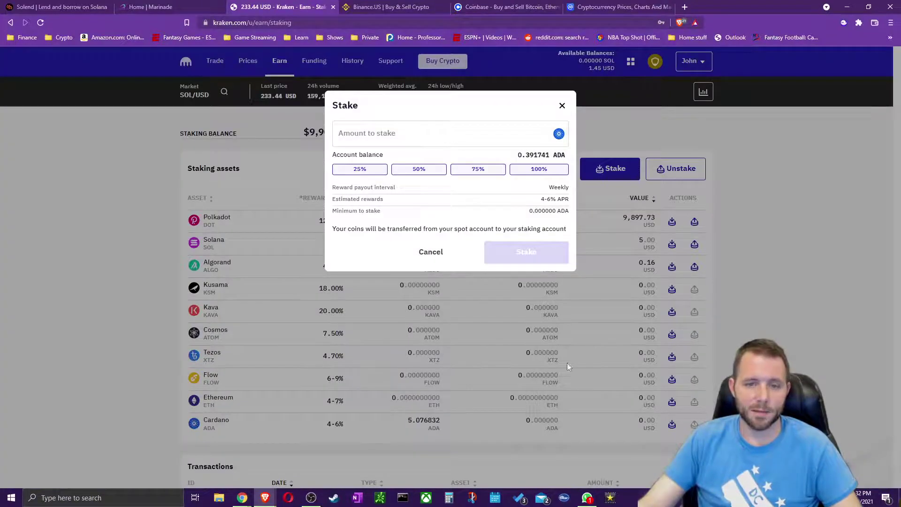
pyautogui.moveTo(525, 156); pyautogui.dragTo(567, 160)
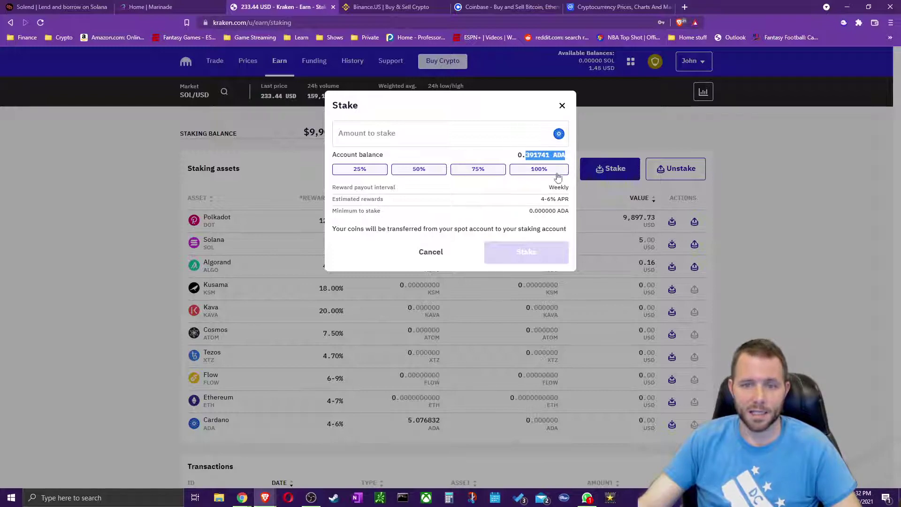
pyautogui.click(356, 124)
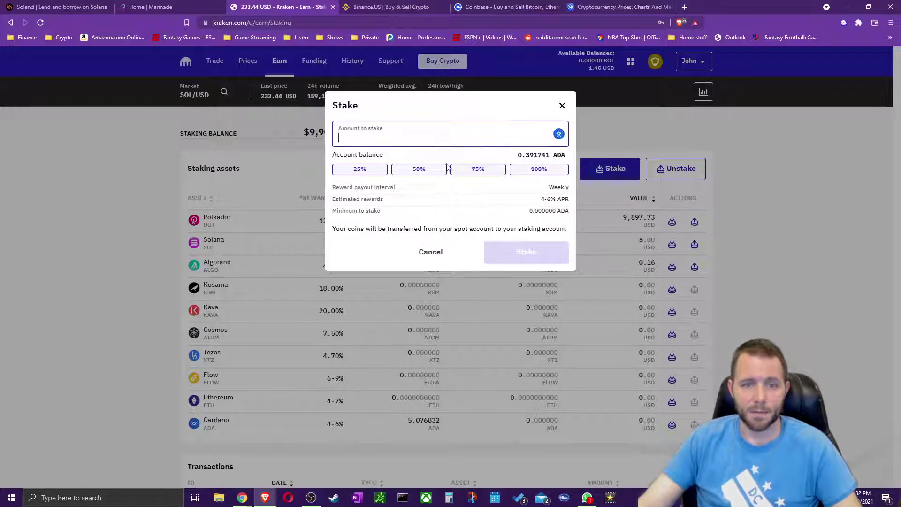
pyautogui.click(559, 172)
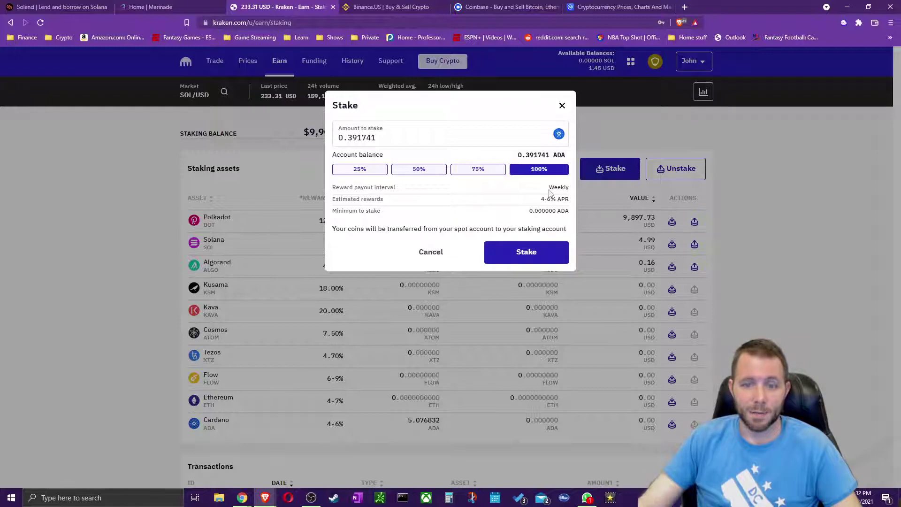
# Check the reward payout interval and estimated rewards, and submit the Cardano stake
pyautogui.moveTo(353, 187); pyautogui.dragTo(419, 193)
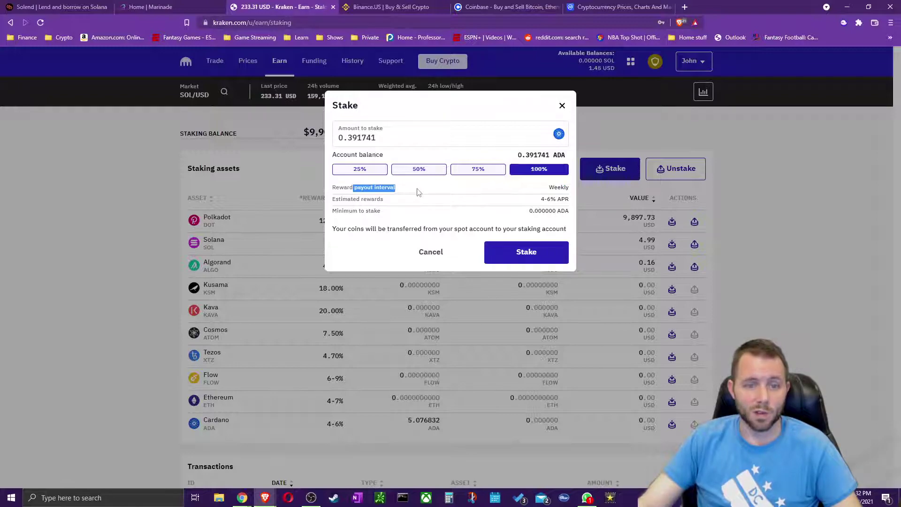
pyautogui.click(558, 189)
pyautogui.moveTo(541, 201); pyautogui.dragTo(565, 201)
pyautogui.click(566, 201)
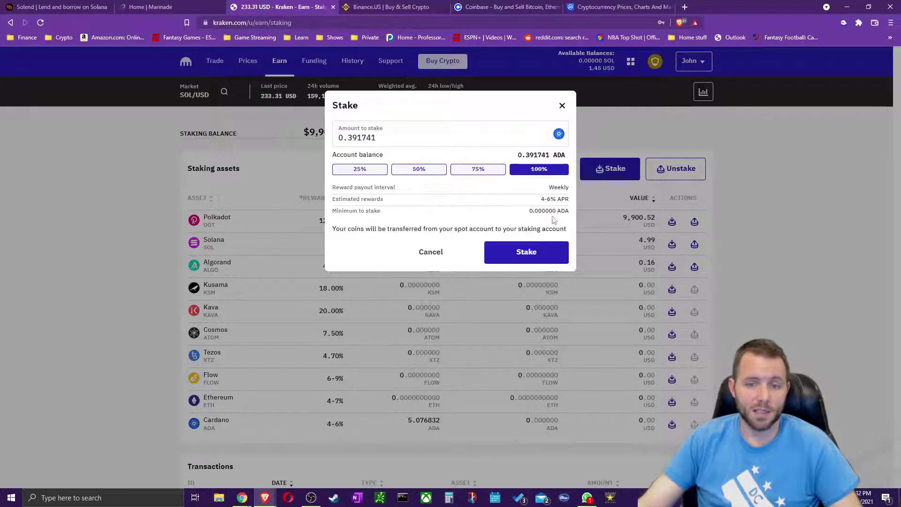
pyautogui.click(547, 256)
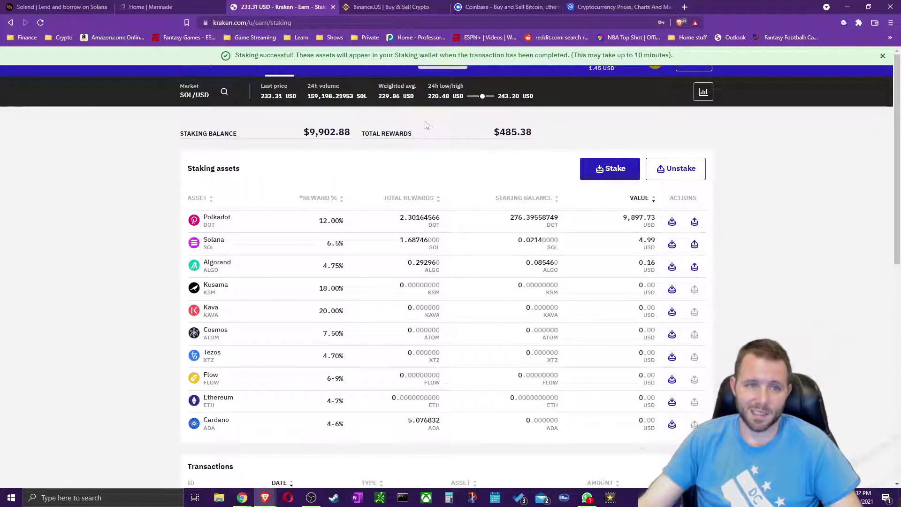
# Examine Polkadot's reward percentage, Solana's total rewards and the overall total rewards on the staking page
pyautogui.moveTo(317, 222); pyautogui.dragTo(359, 224)
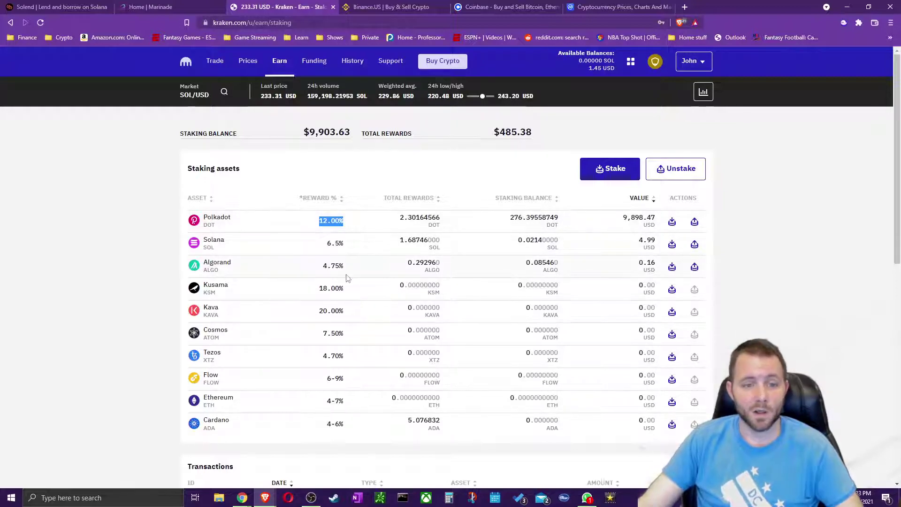
pyautogui.scroll(-1, 410, 218)
pyautogui.moveTo(404, 191); pyautogui.dragTo(441, 202)
pyautogui.scroll(1, 441, 201)
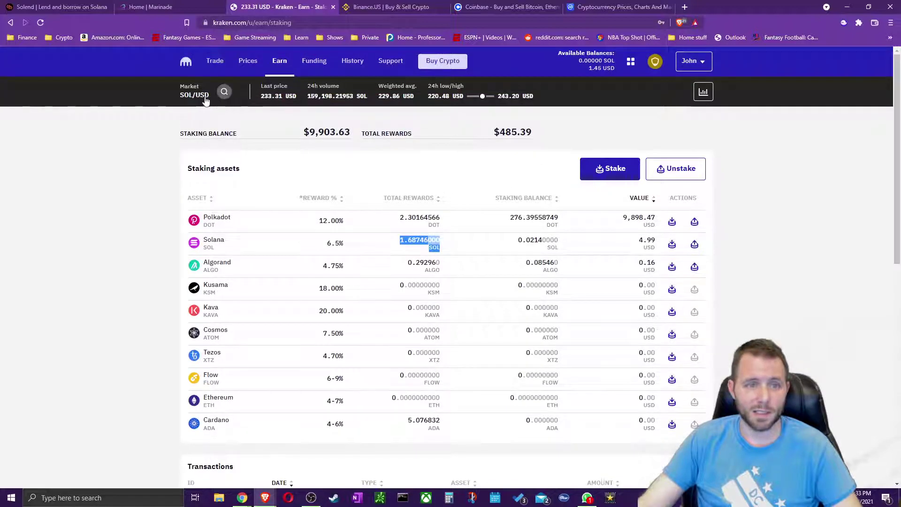
pyautogui.click(401, 242)
pyautogui.moveTo(500, 137); pyautogui.dragTo(533, 138)
pyautogui.click(532, 138)
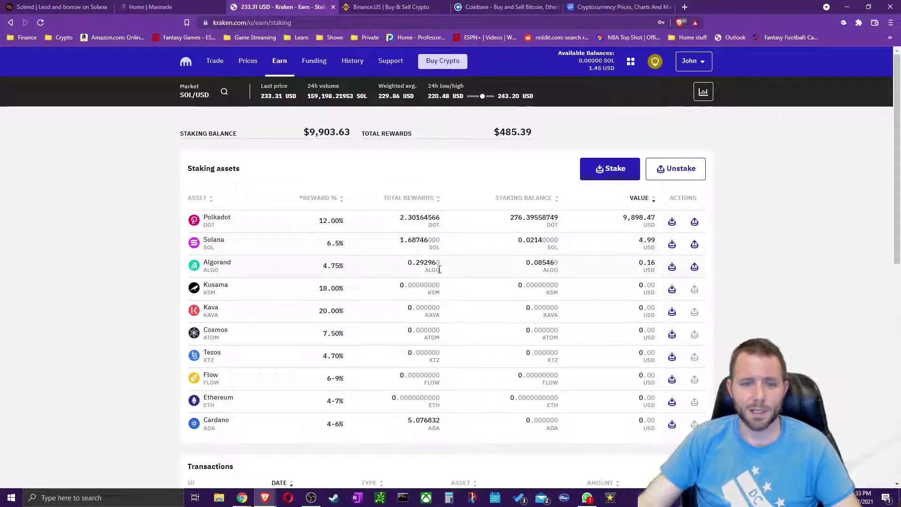
pyautogui.moveTo(506, 133); pyautogui.dragTo(563, 132)
pyautogui.click(563, 132)
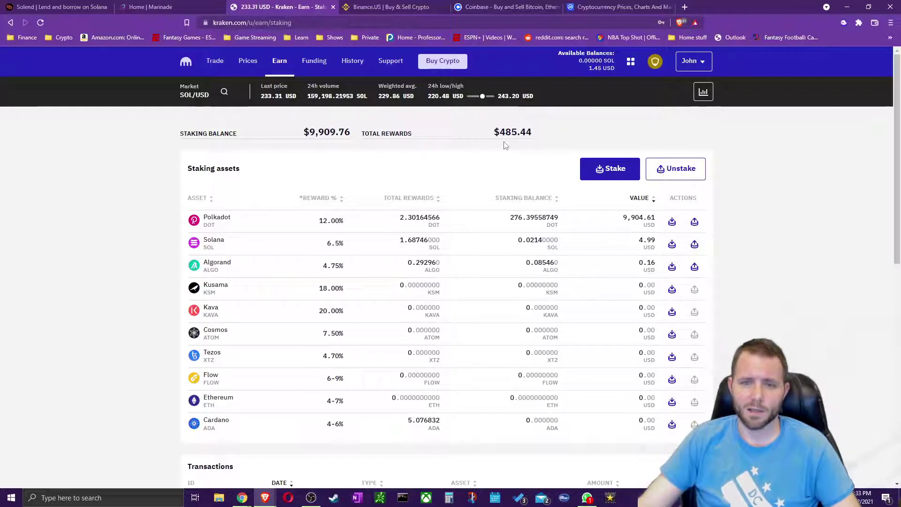
# Review the latest staking transactions, checking the dates, assets and amounts of the Polkadot rewards
pyautogui.scroll(-1, 518, 208)
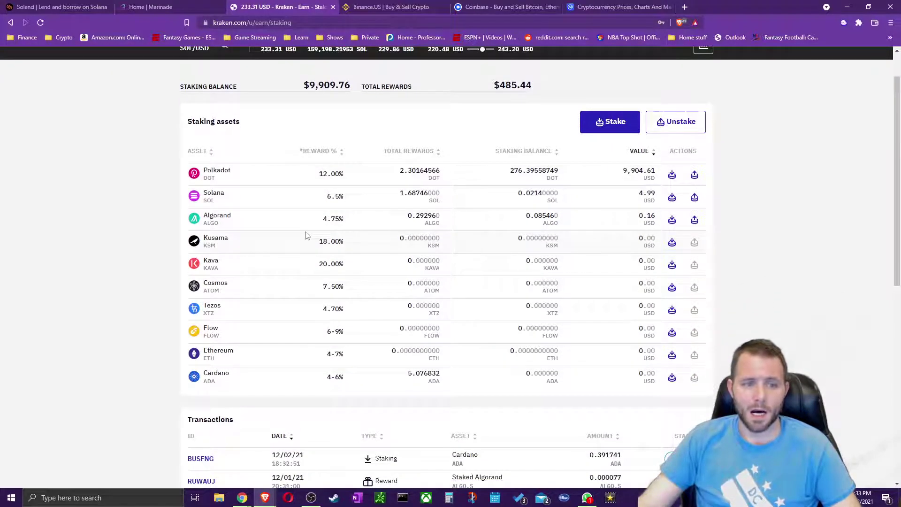
pyautogui.scroll(-2, 430, 194)
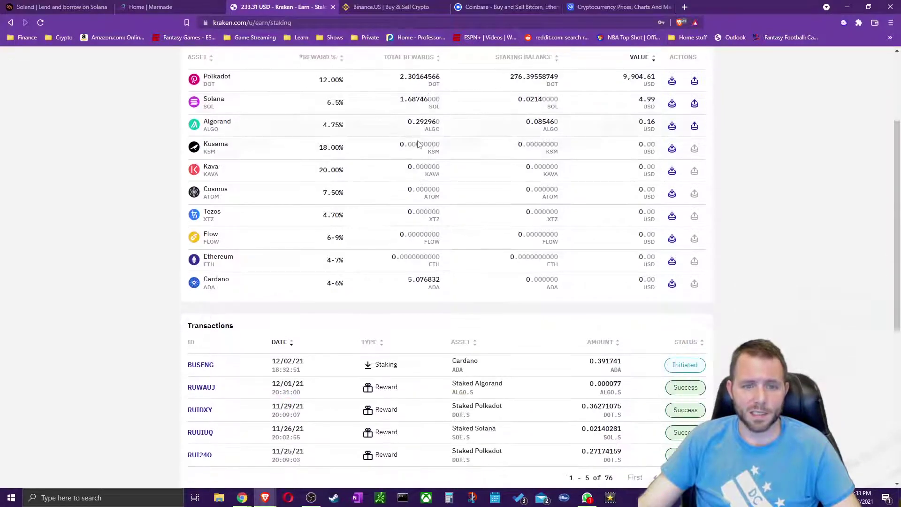
pyautogui.scroll(-1, 553, 352)
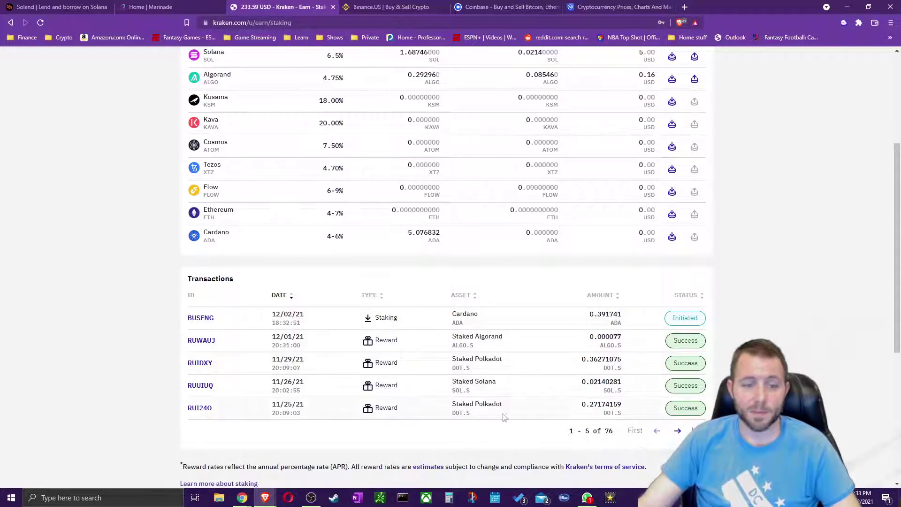
pyautogui.moveTo(273, 362); pyautogui.dragTo(510, 364)
pyautogui.moveTo(587, 360); pyautogui.dragTo(622, 406)
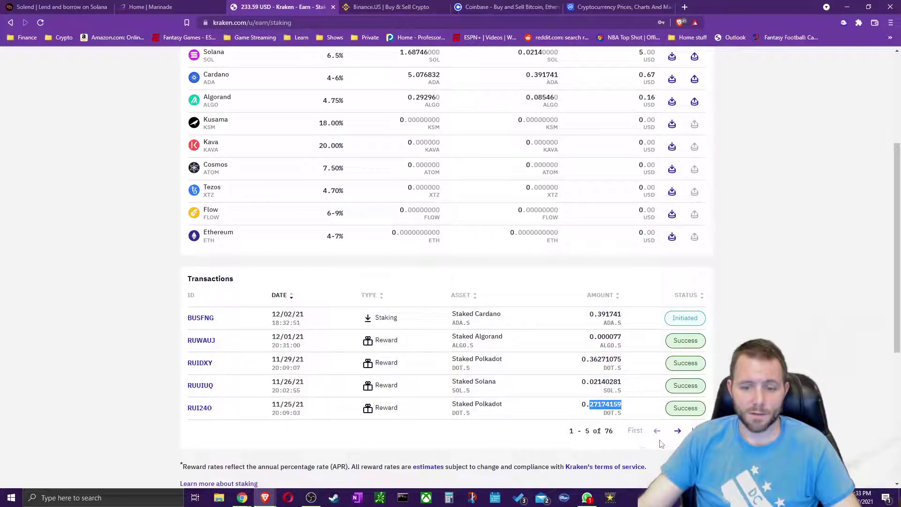
# Inspect the Solana unstaking and Cardano reward entries on the second page of transactions, and return to the first page
pyautogui.click(677, 430)
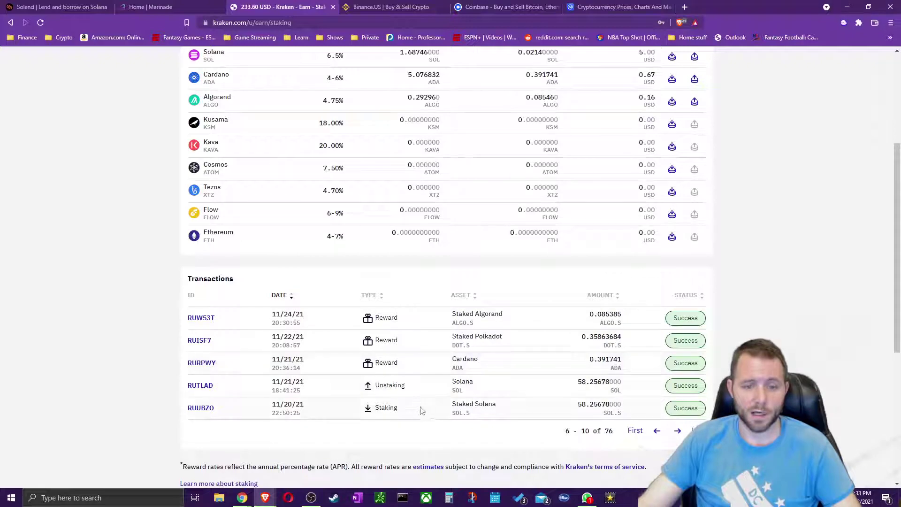
pyautogui.doubleClick(585, 382)
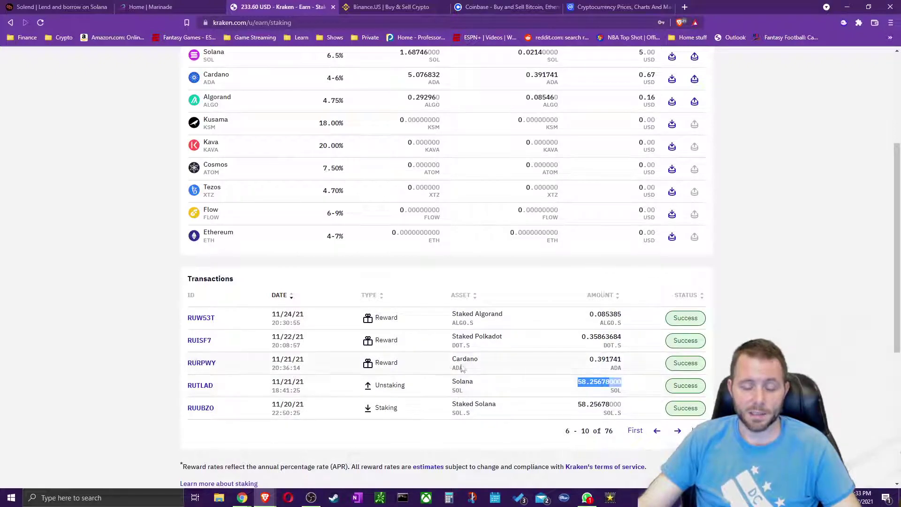
pyautogui.moveTo(463, 368); pyautogui.dragTo(470, 368)
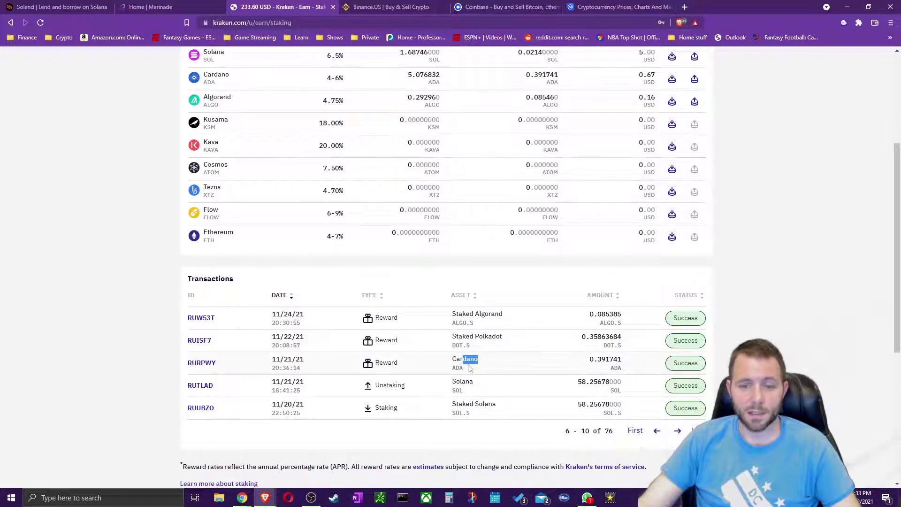
pyautogui.moveTo(621, 359); pyautogui.dragTo(601, 360)
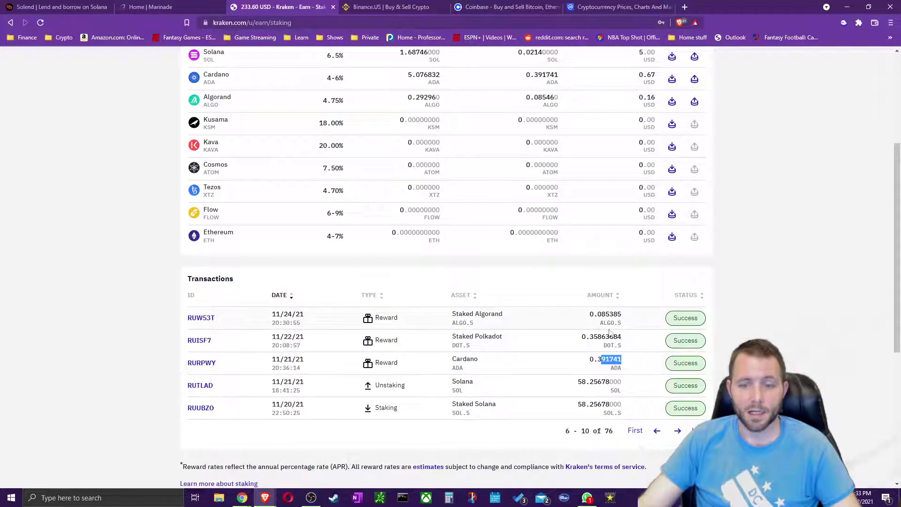
pyautogui.click(634, 430)
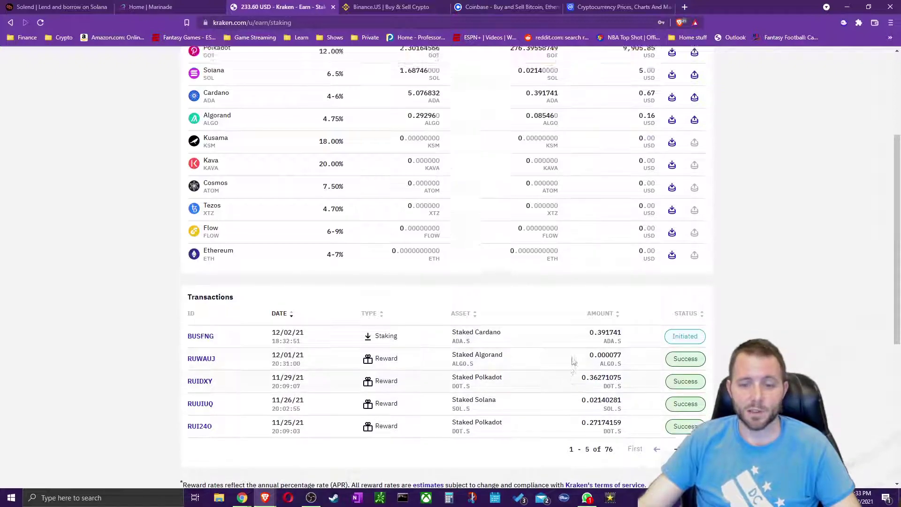
# Review the staking assets table again and check the new Cardano staking transaction's status and the latest Algorand reward entry
pyautogui.scroll(4, 571, 361)
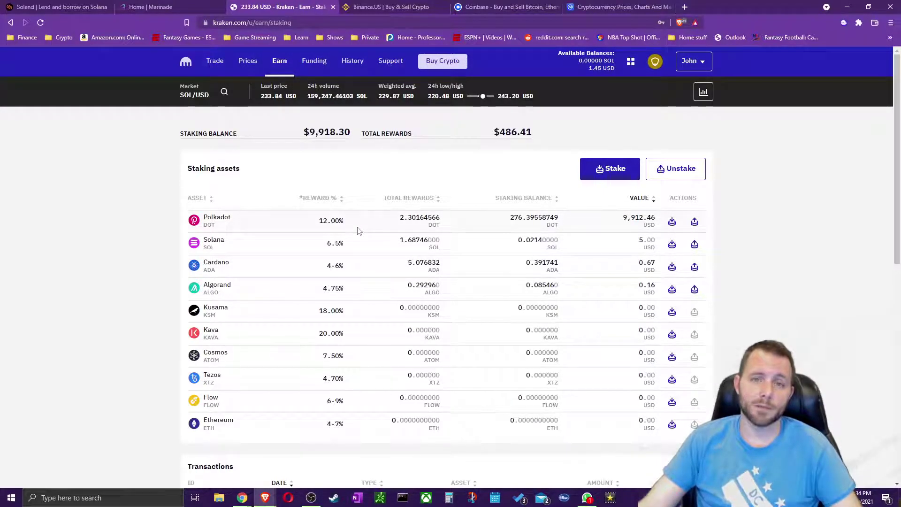
pyautogui.scroll(-1, 454, 272)
pyautogui.scroll(-3, 481, 284)
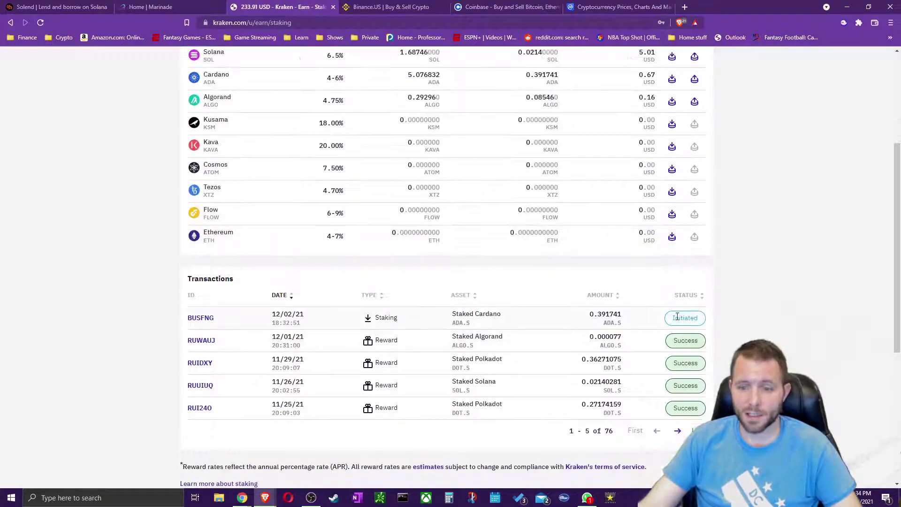
pyautogui.scroll(1, 549, 309)
pyautogui.scroll(3, 514, 257)
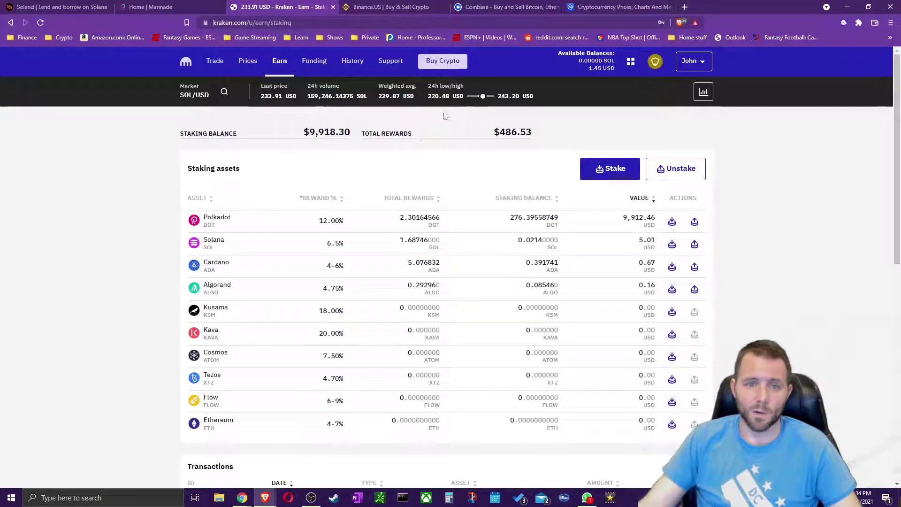
pyautogui.scroll(-2, 522, 344)
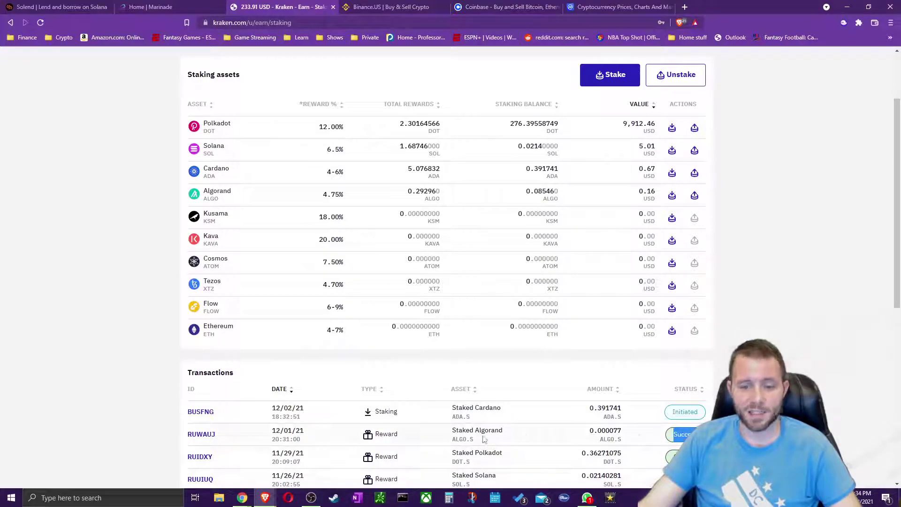
pyautogui.moveTo(466, 430); pyautogui.dragTo(551, 431)
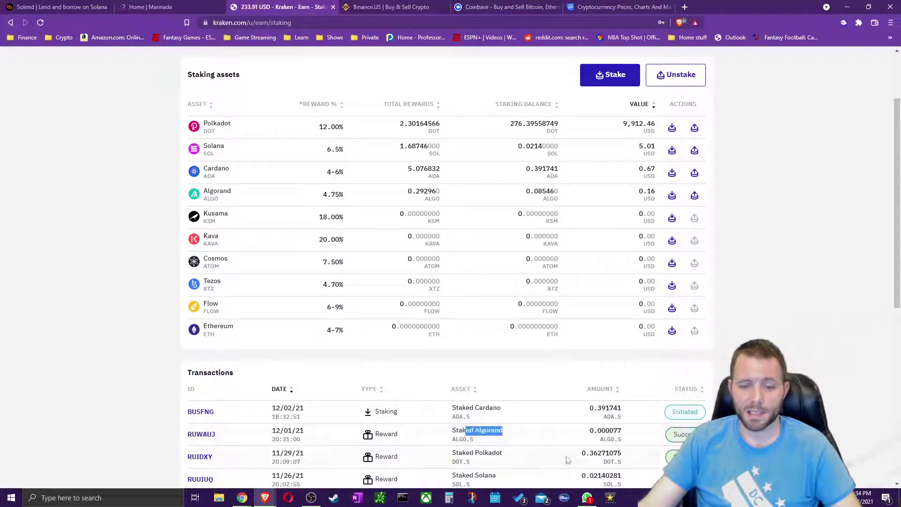
# Go to the oldest staking transactions and inspect the 500 ADA Cardano staking entry's type, asset and status
pyautogui.scroll(-3, 587, 441)
pyautogui.click(697, 386)
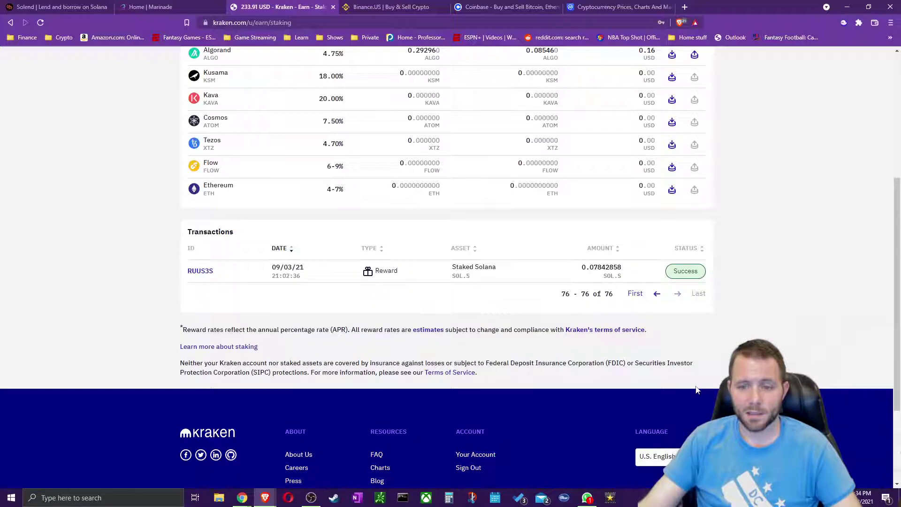
pyautogui.click(658, 295)
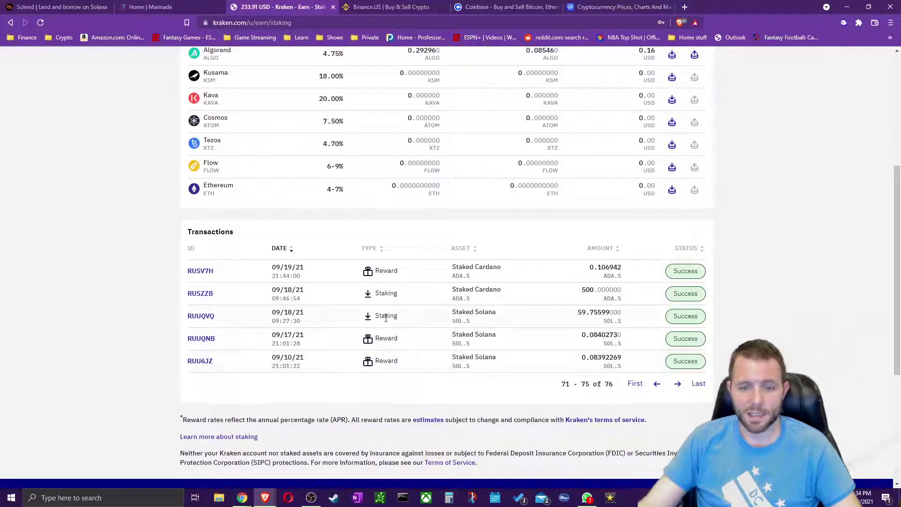
pyautogui.doubleClick(374, 293)
pyautogui.moveTo(376, 303); pyautogui.dragTo(447, 356)
pyautogui.click(462, 291)
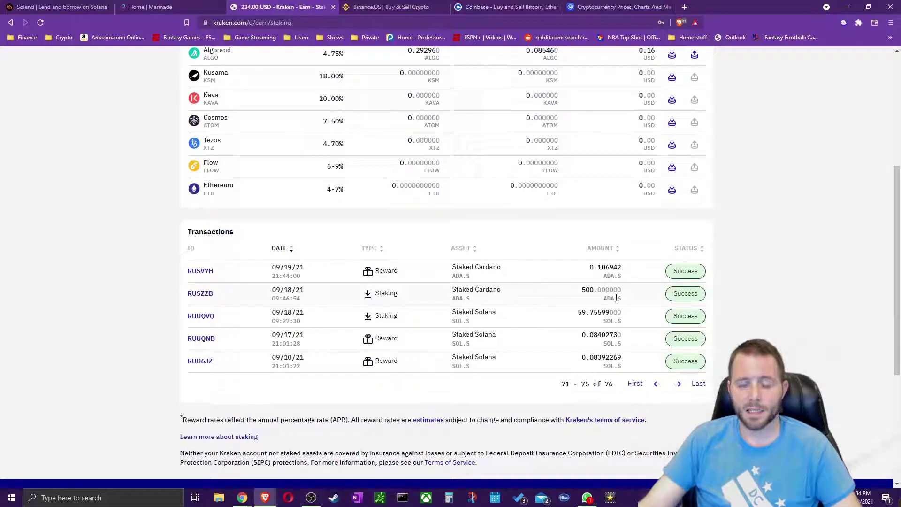
pyautogui.doubleClick(686, 302)
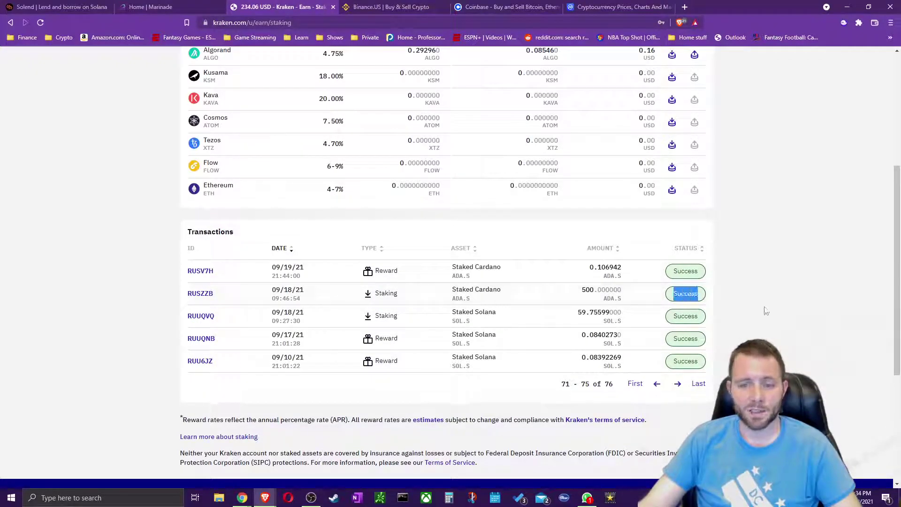
# Return to the first page of transactions and check the newest Cardano staking entry's status
pyautogui.click(634, 384)
pyautogui.doubleClick(684, 271)
pyautogui.click(728, 295)
pyautogui.scroll(4, 465, 197)
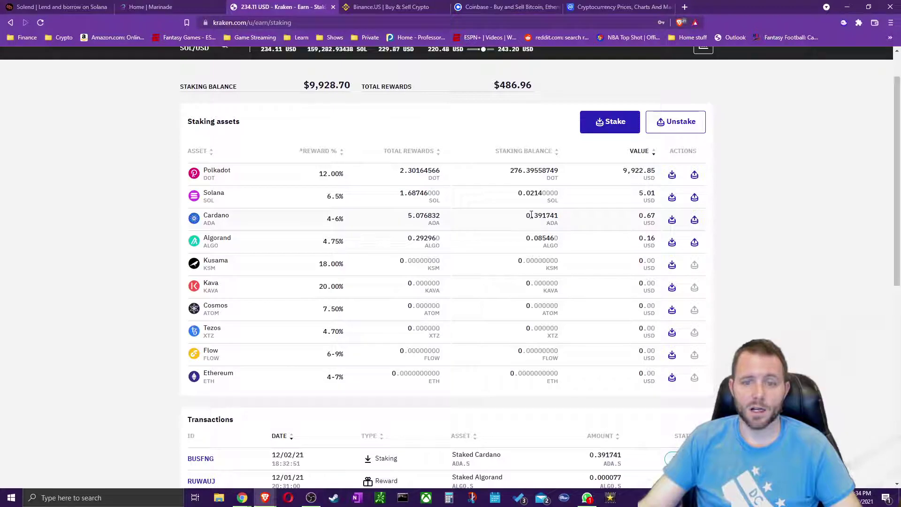
# Check Cardano's staking balance, open its unstake form to see the available amount, and close the form without unstaking
pyautogui.moveTo(529, 218); pyautogui.dragTo(555, 217)
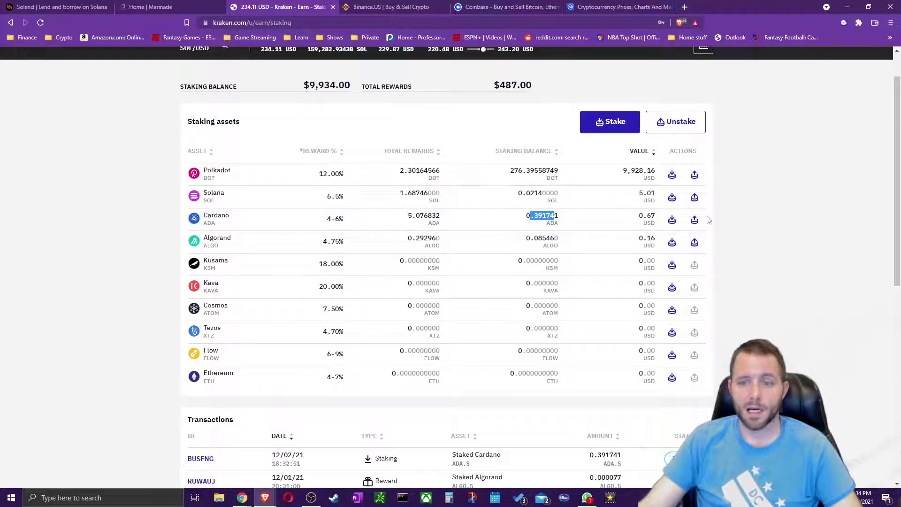
pyautogui.click(693, 221)
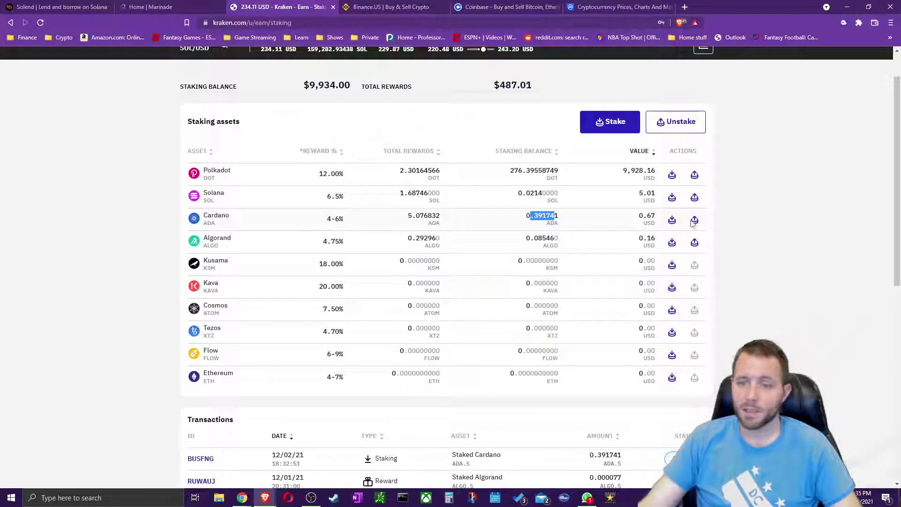
pyautogui.click(469, 141)
pyautogui.click(549, 170)
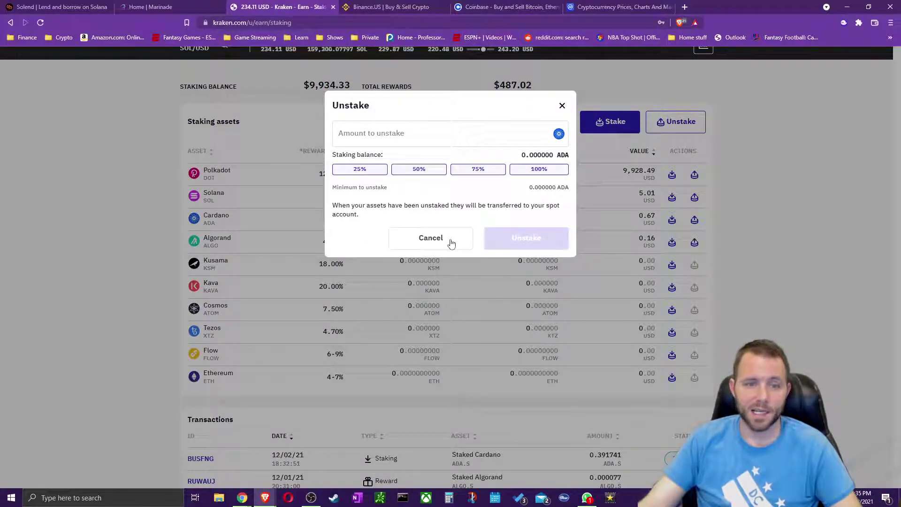
pyautogui.click(561, 106)
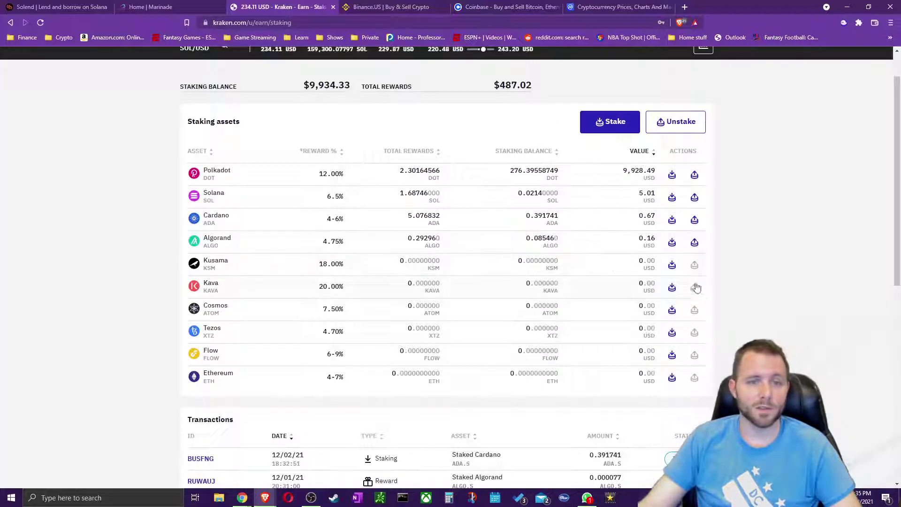
pyautogui.scroll(1, 688, 254)
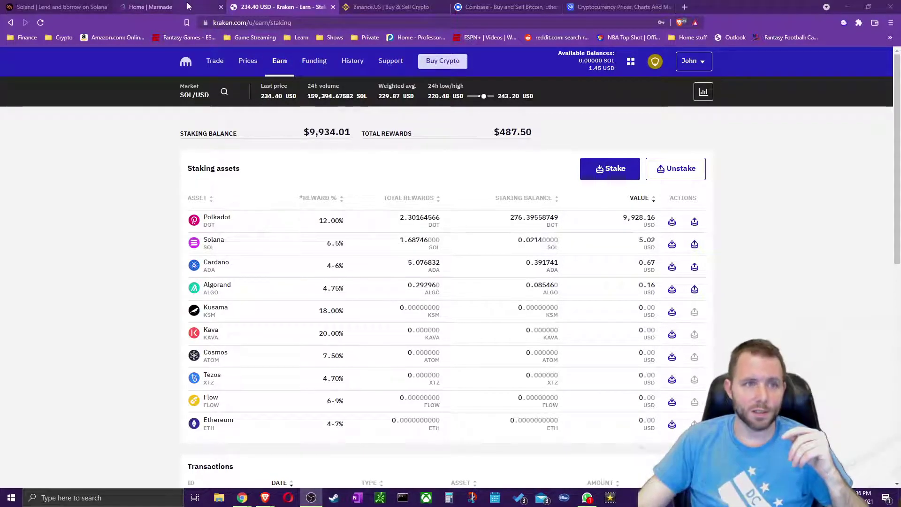
# Switch to Marinade, look through its DeFi and MNDE reward pages, and return to the staking page
pyautogui.click(163, 6)
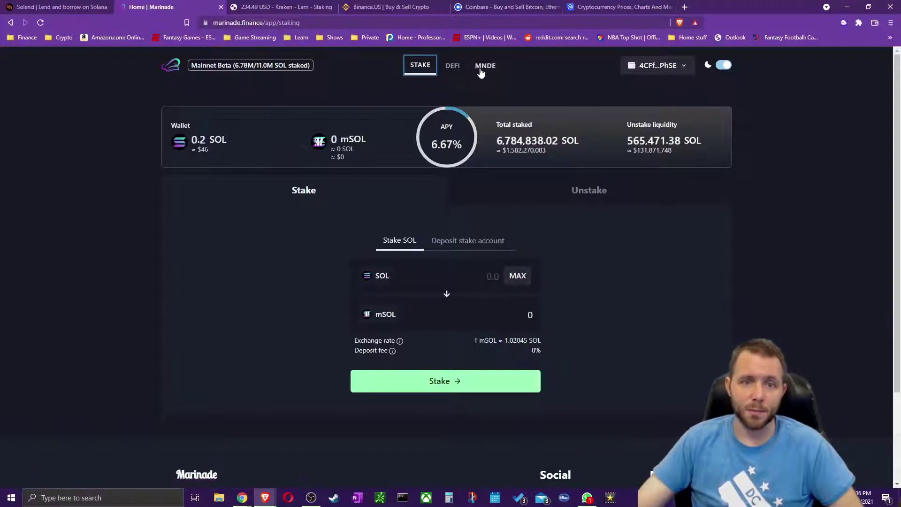
pyautogui.click(448, 68)
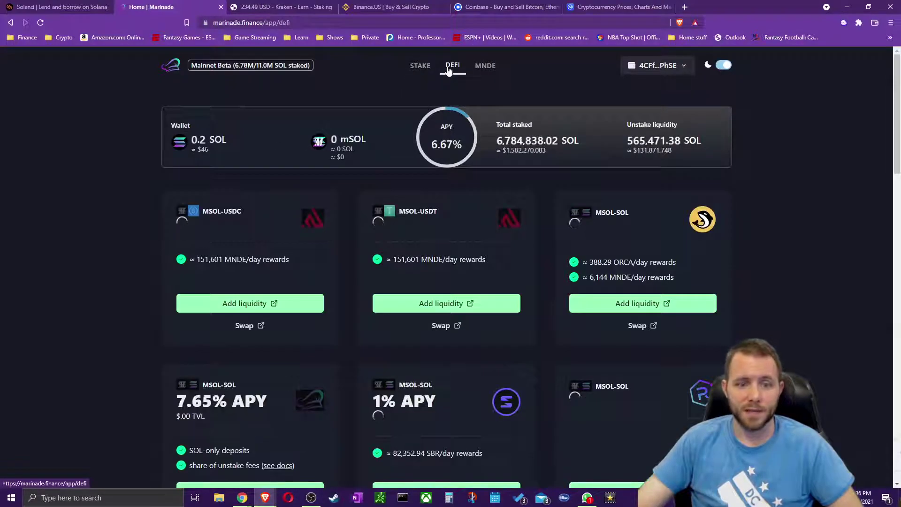
pyautogui.click(488, 65)
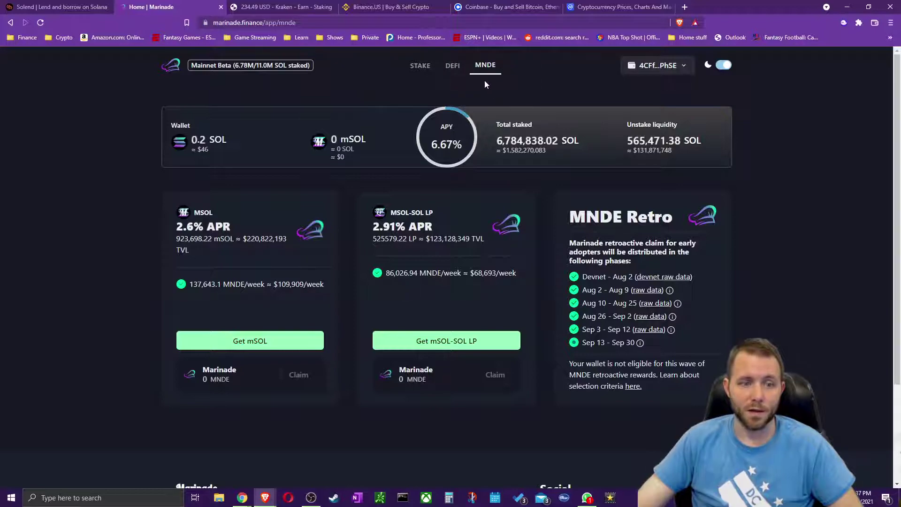
pyautogui.click(420, 66)
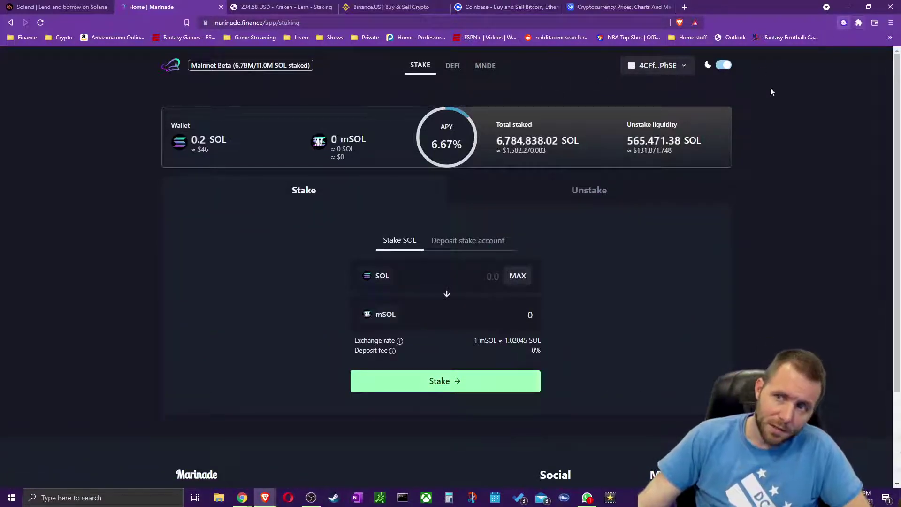
# Open the Phantom wallet and unlock it with the wallet password
pyautogui.click(843, 22)
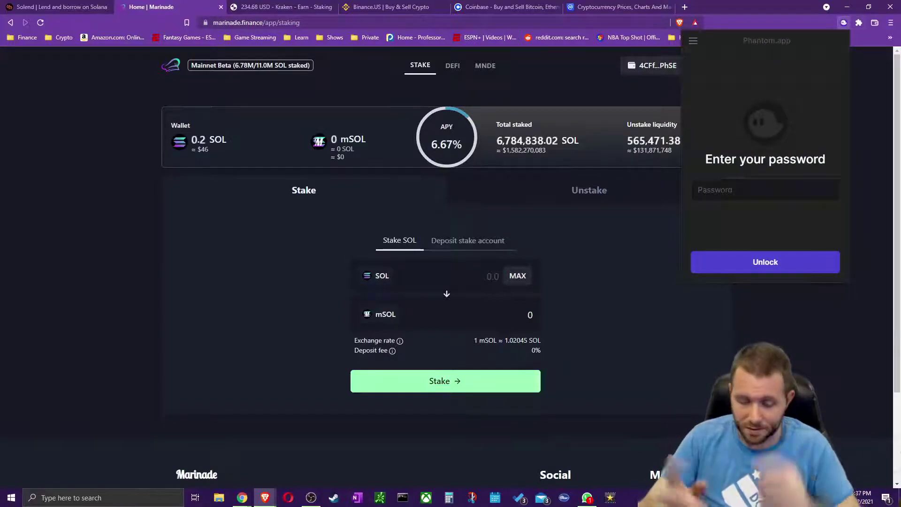
pyautogui.write('************')
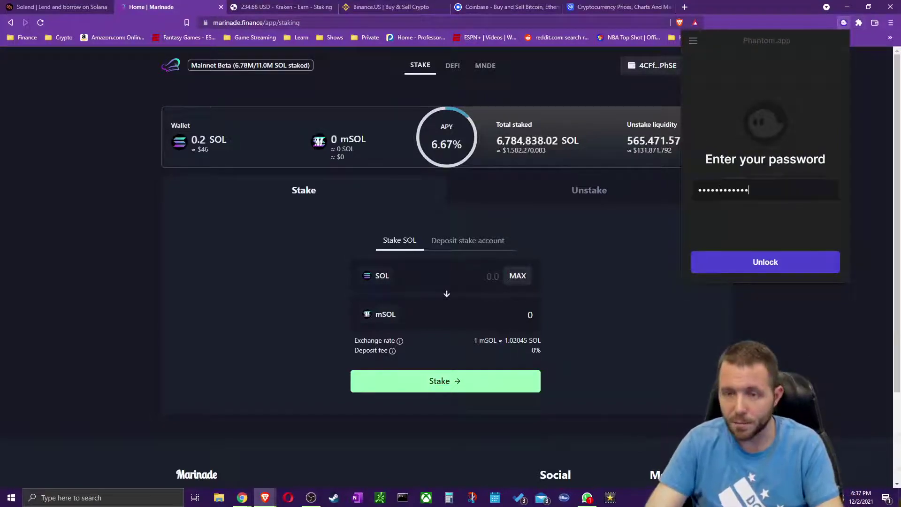
pyautogui.press('Return')
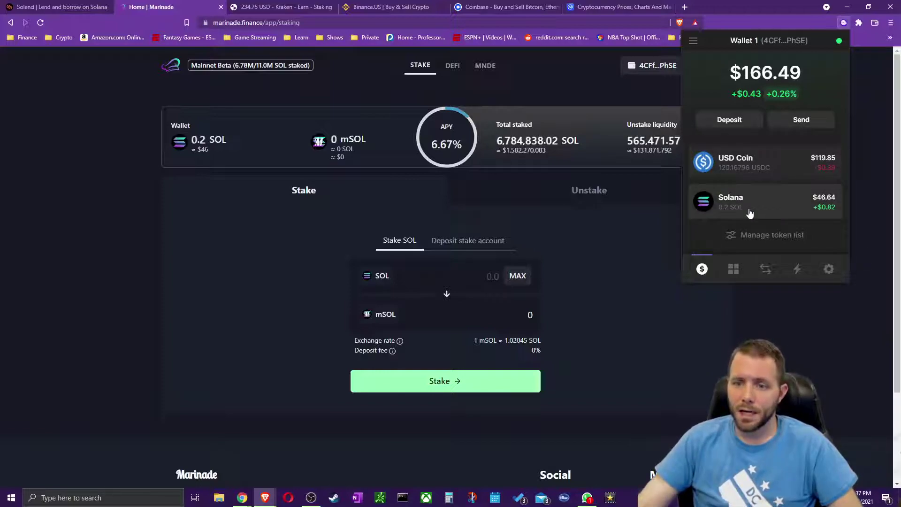
# View the wallet's USD Coin holding and set up a swap of the maximum 120.167961 USDC to SOL
pyautogui.click(753, 166)
pyautogui.click(694, 65)
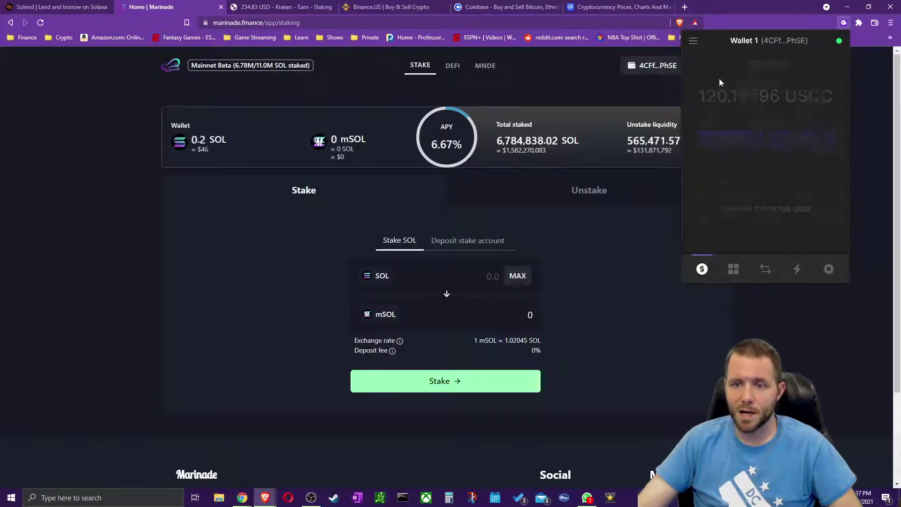
pyautogui.click(765, 268)
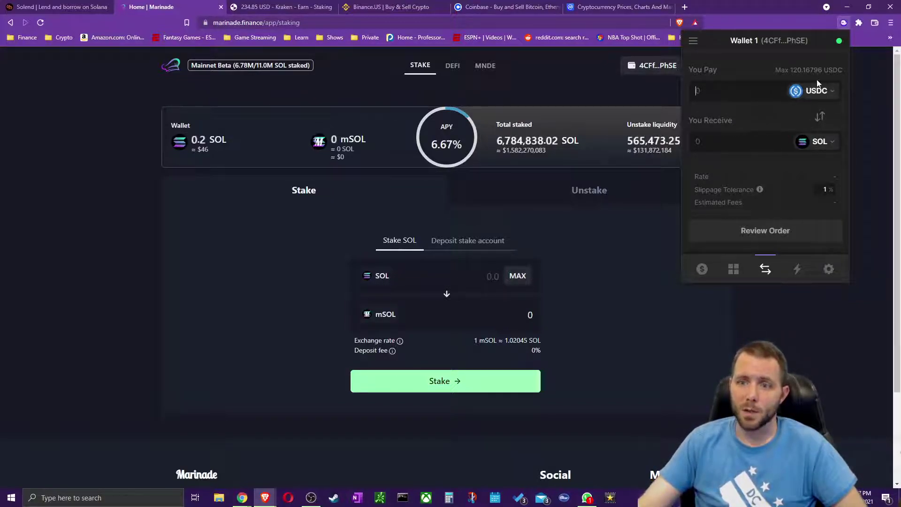
pyautogui.click(804, 70)
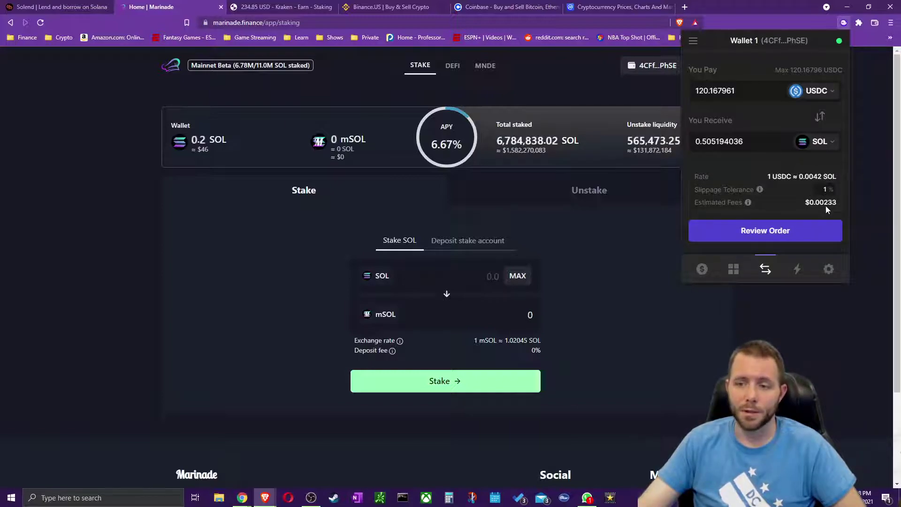
# Multiply the swap's 0.00233 fee by the 234.77 SOL price in Calculator, and close it
pyautogui.press('XF86Calculator')
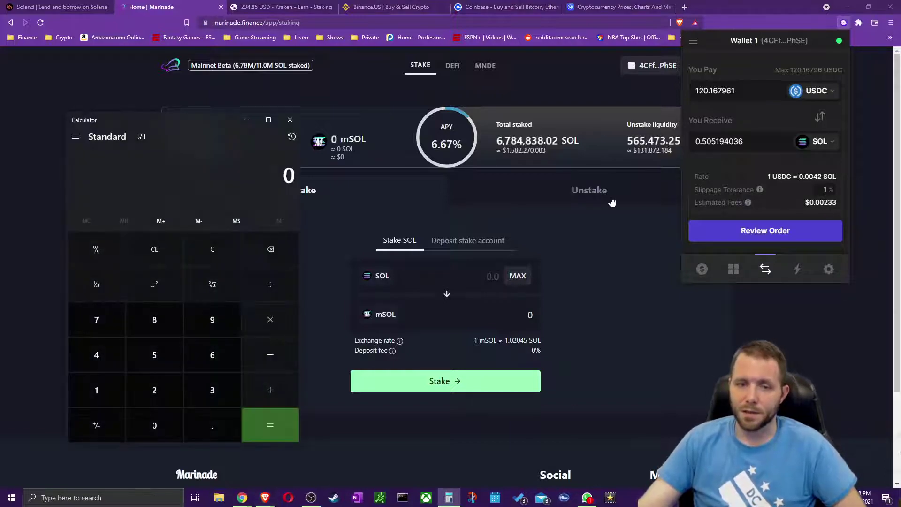
pyautogui.moveTo(173, 132); pyautogui.dragTo(165, 98)
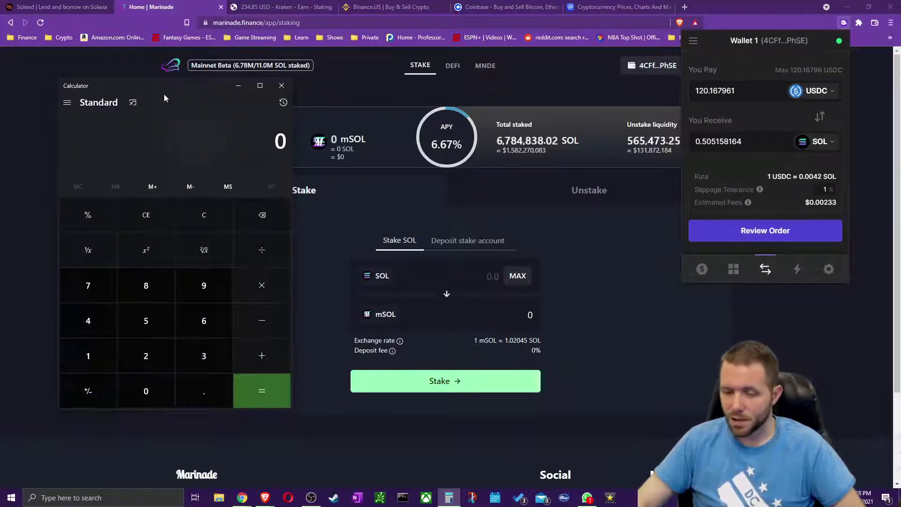
pyautogui.write('.00233')
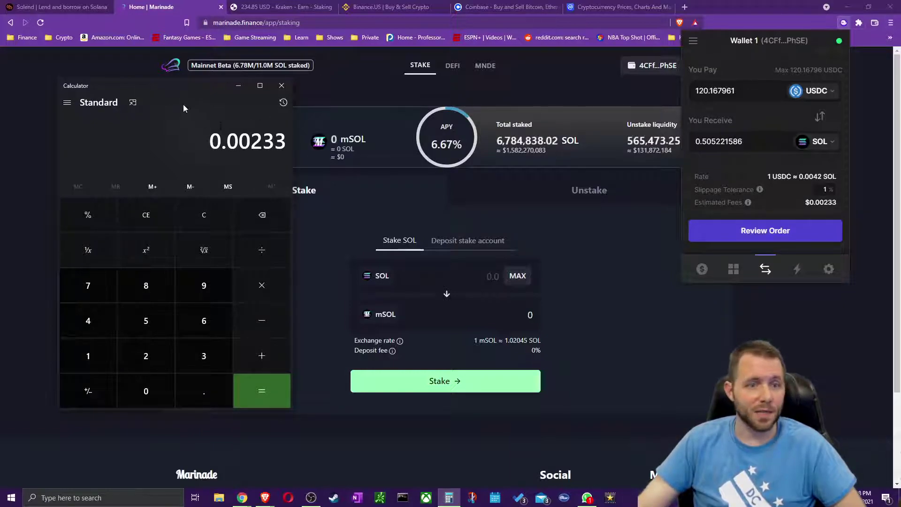
pyautogui.moveTo(176, 87); pyautogui.dragTo(477, 175)
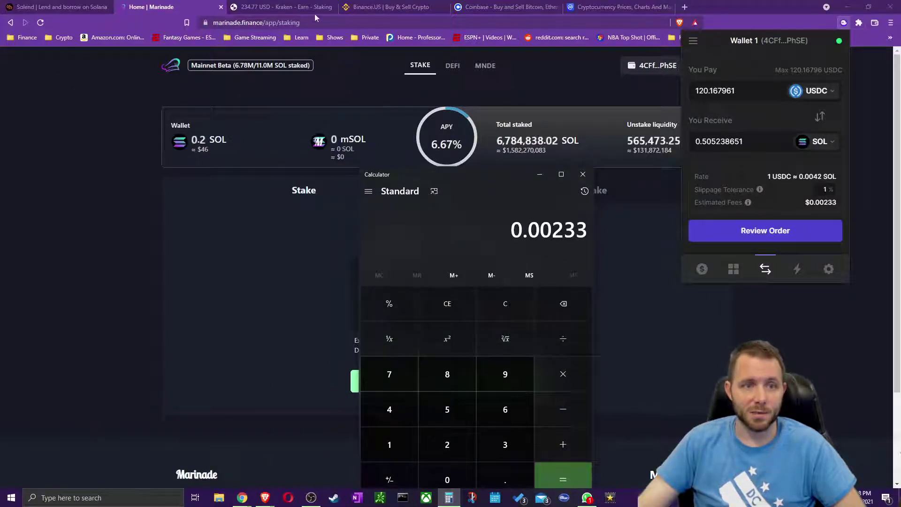
pyautogui.moveTo(446, 175); pyautogui.dragTo(431, 108)
pyautogui.write('234')
pyautogui.press('BackSpace')
pyautogui.press('BackSpace')
pyautogui.press('BackSpace')
pyautogui.press('*')
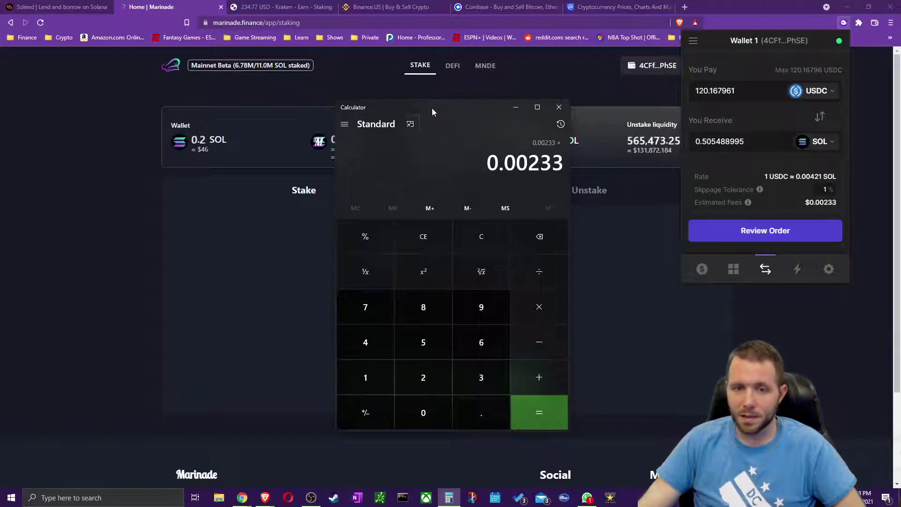
pyautogui.write('234.77')
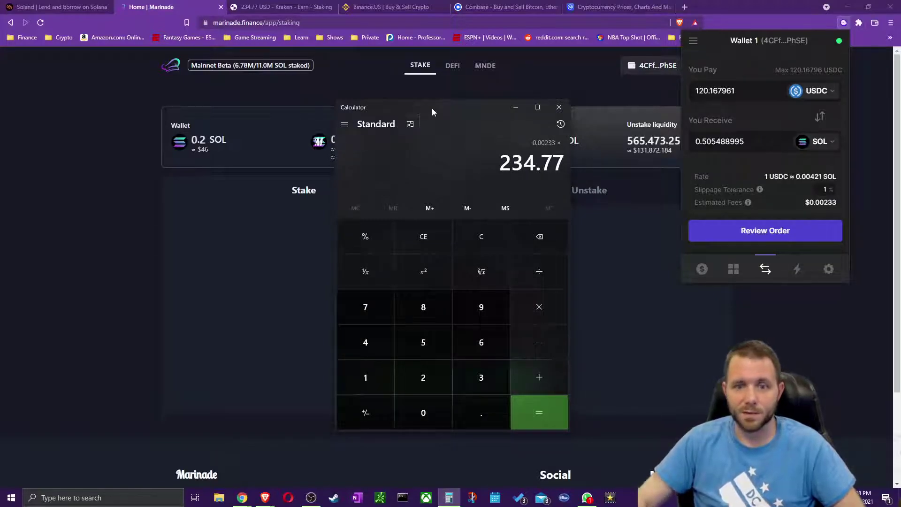
pyautogui.press('Return')
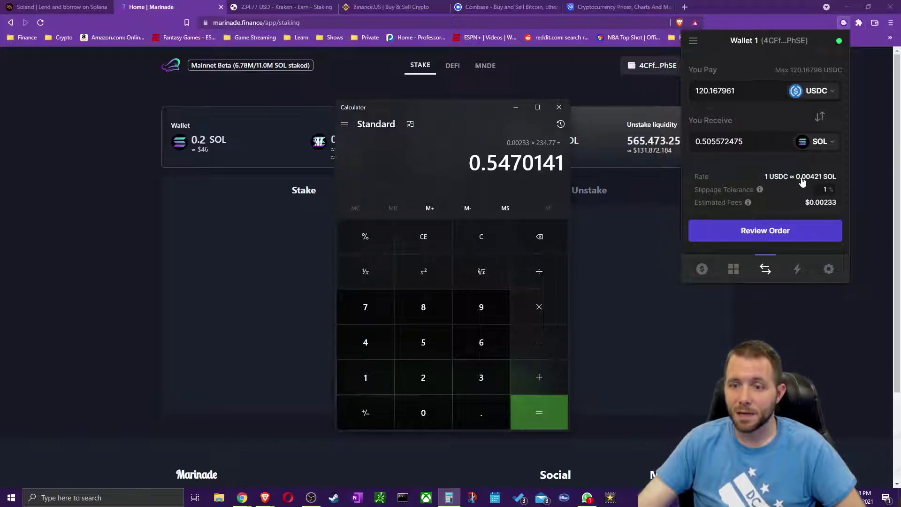
pyautogui.click(559, 107)
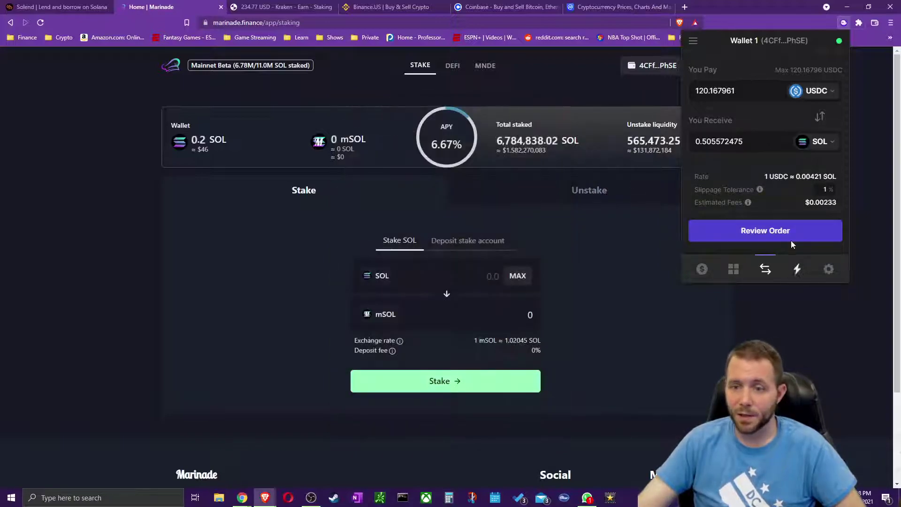
# Review and execute the USDC-to-SOL swap, check the wallet's token balances, and close the wallet
pyautogui.click(760, 234)
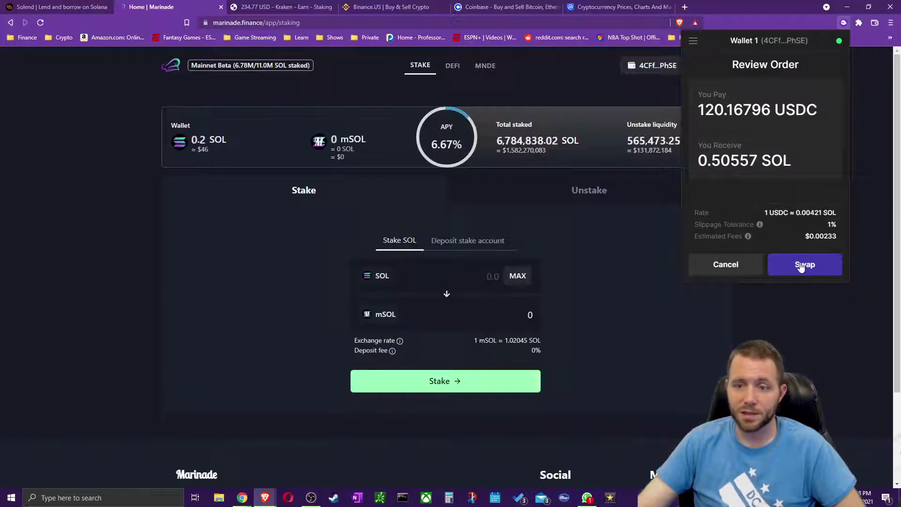
pyautogui.click(802, 264)
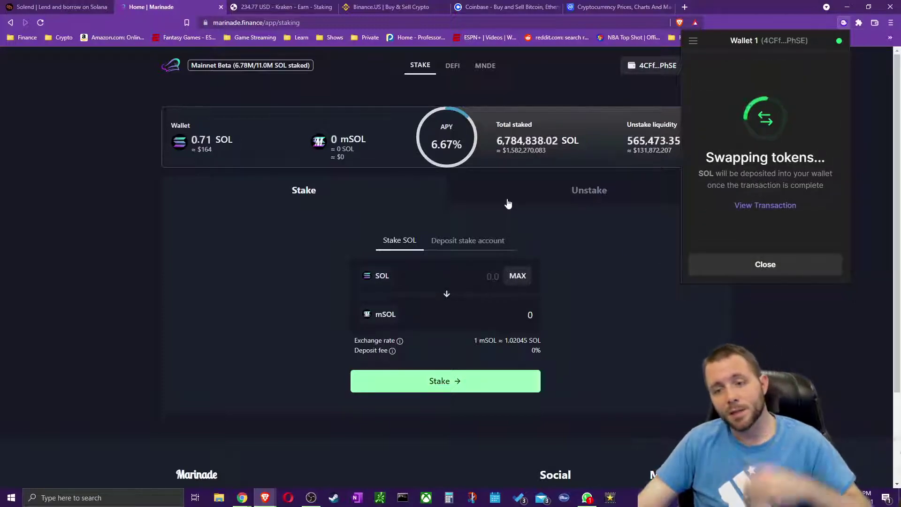
pyautogui.click(765, 267)
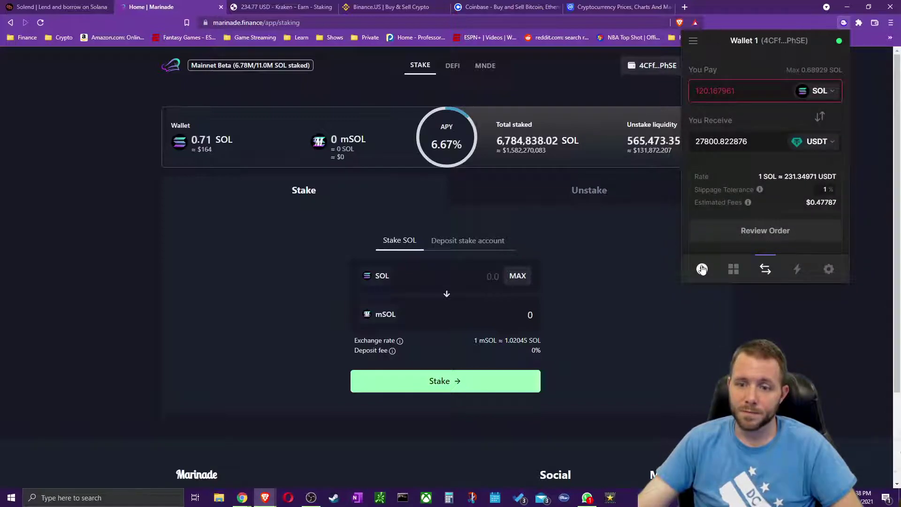
pyautogui.click(702, 269)
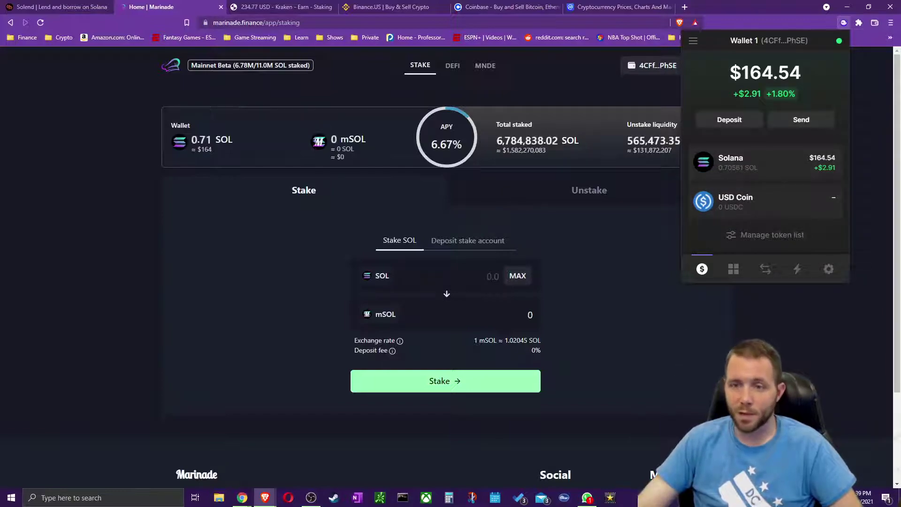
pyautogui.click(727, 310)
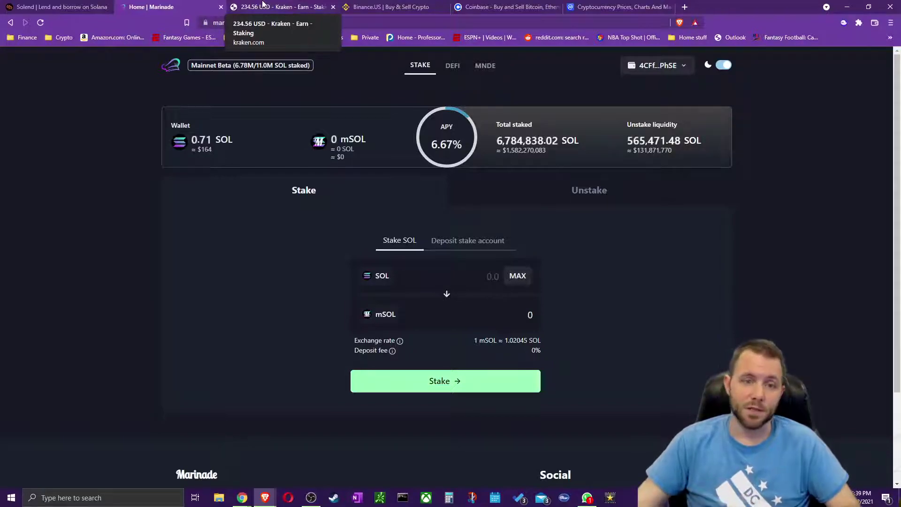
# Check Marinade's staking APY and return to Kraken's staking page to compare it with Solana's reward rate
pyautogui.moveTo(454, 139)
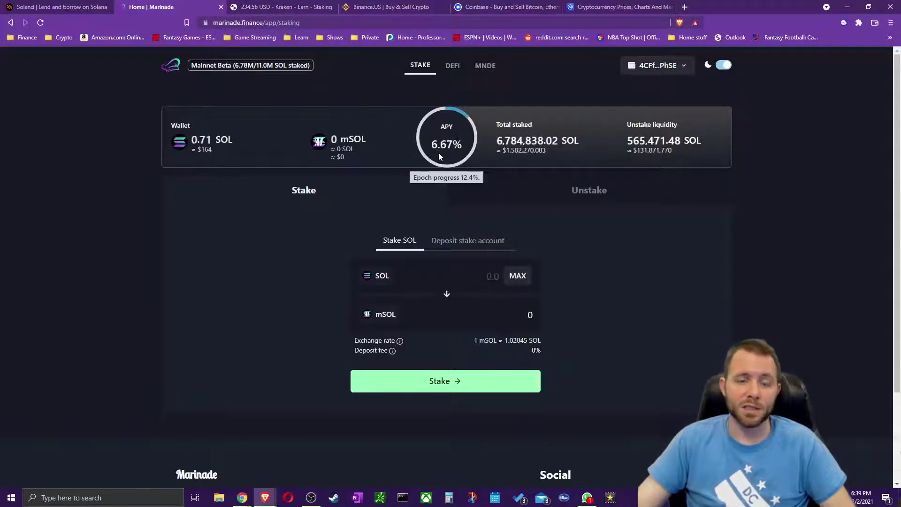
pyautogui.click(284, 7)
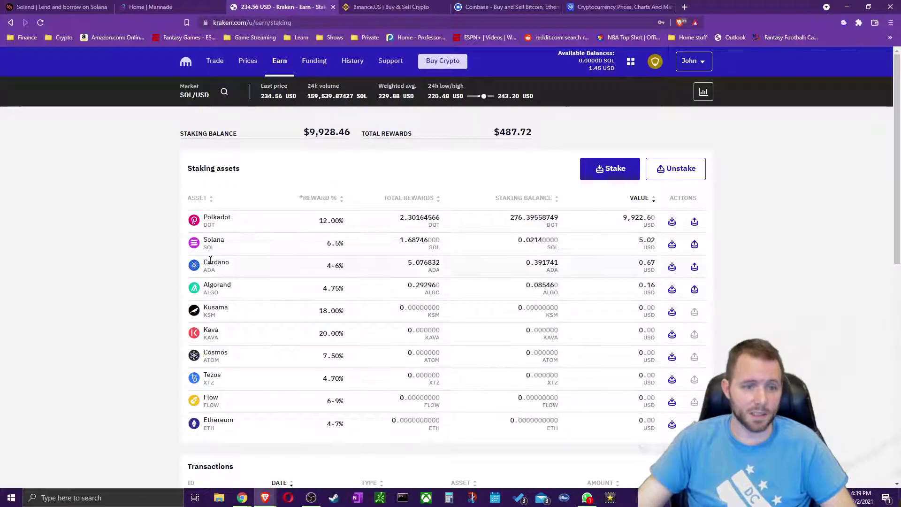
# Highlight Kraken's Solana reward rate, and examine the fee for unstaking mSOL immediately on Marinade
pyautogui.moveTo(331, 243); pyautogui.dragTo(364, 249)
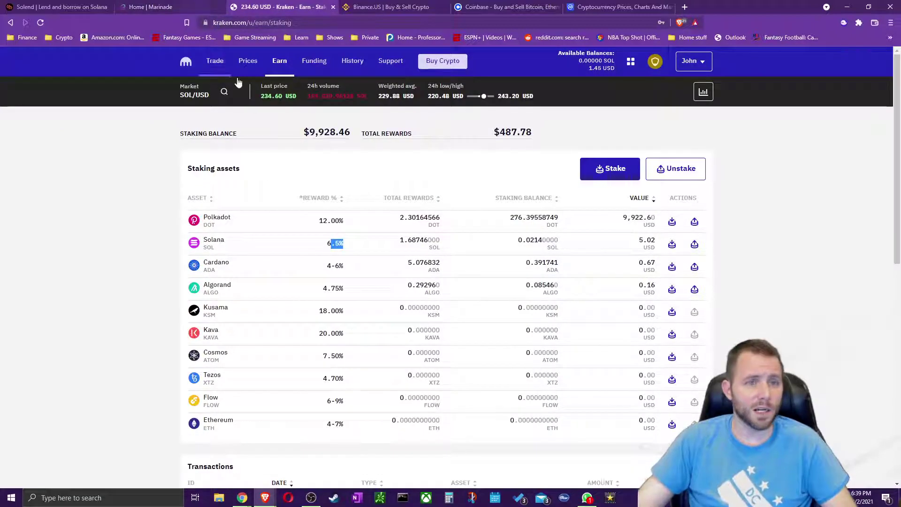
pyautogui.click(150, 7)
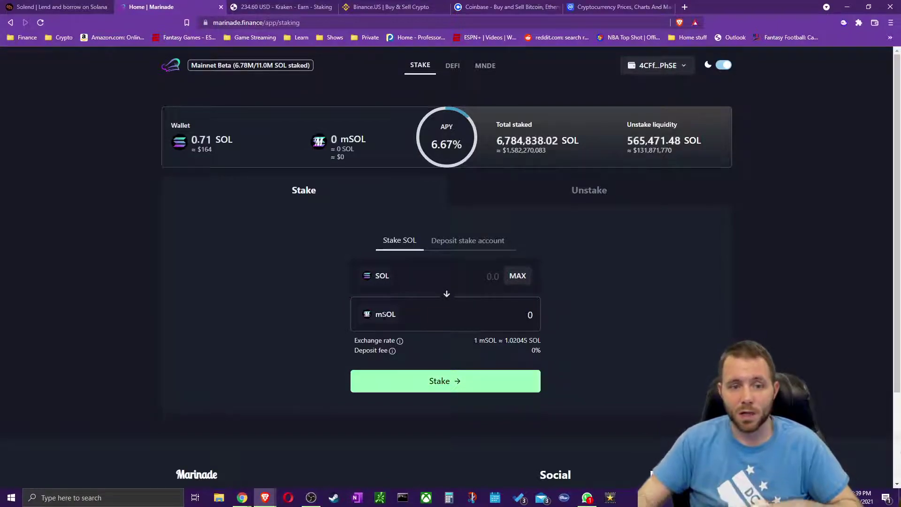
pyautogui.click(590, 190)
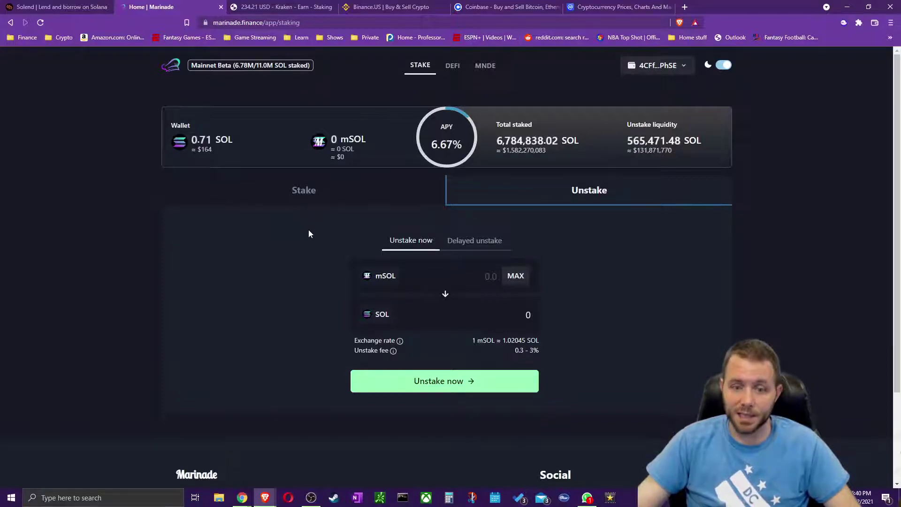
pyautogui.moveTo(529, 350); pyautogui.dragTo(553, 356)
pyautogui.click(530, 350)
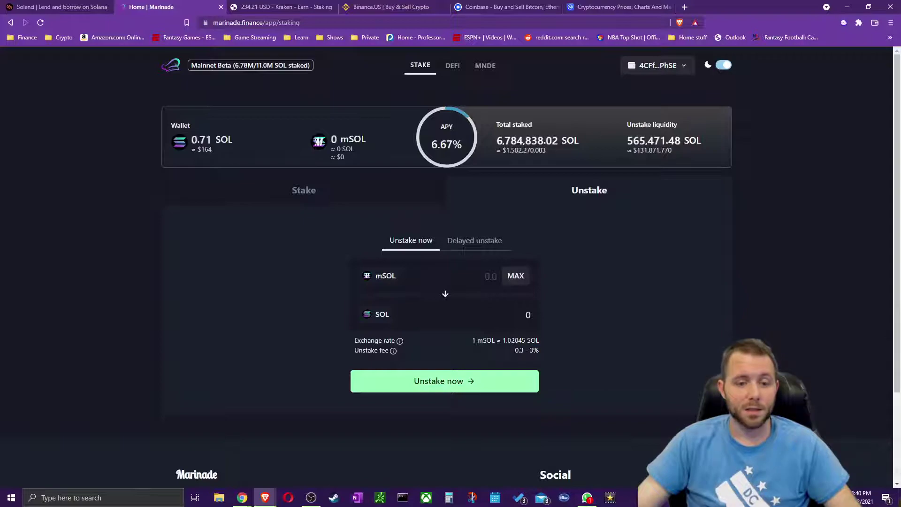
pyautogui.moveTo(393, 352)
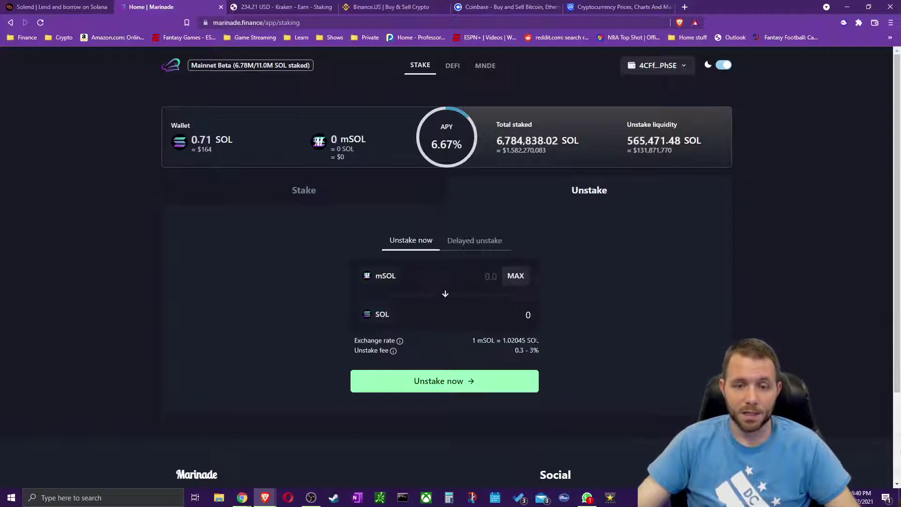
pyautogui.moveTo(514, 350); pyautogui.dragTo(539, 350)
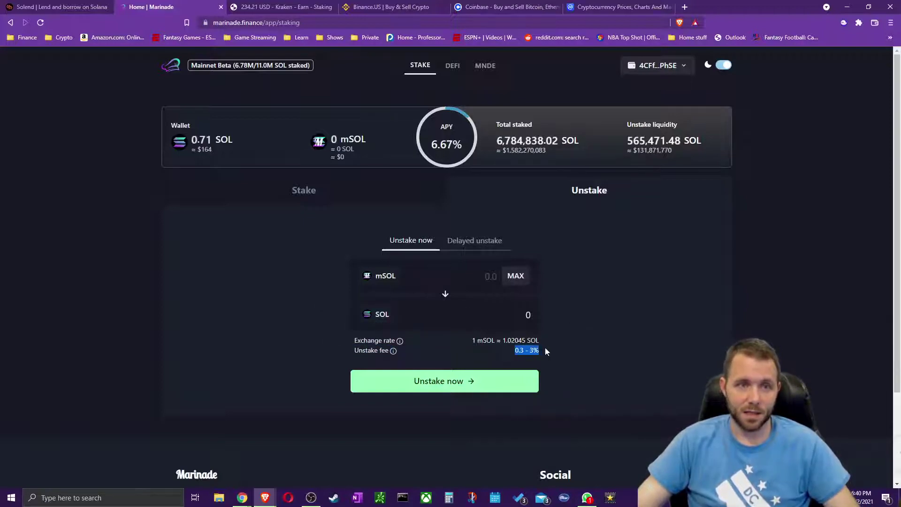
pyautogui.click(547, 354)
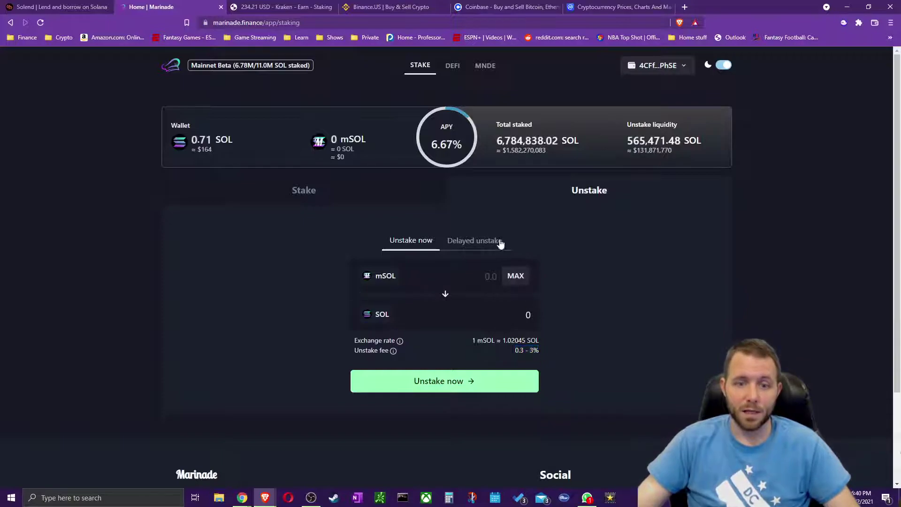
# Compare the upper end of Marinade's immediate unstake fee with the APY, and check the delayed unstake terms
pyautogui.moveTo(528, 351); pyautogui.dragTo(544, 350)
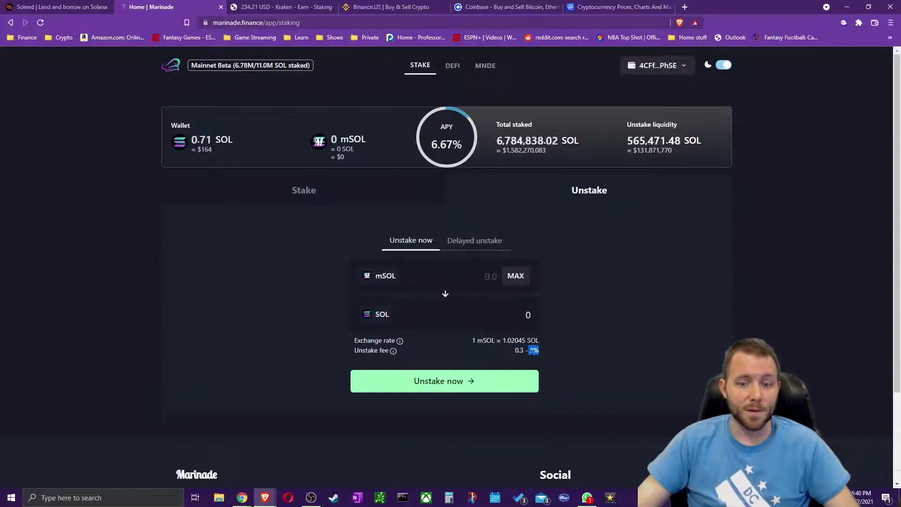
pyautogui.doubleClick(434, 145)
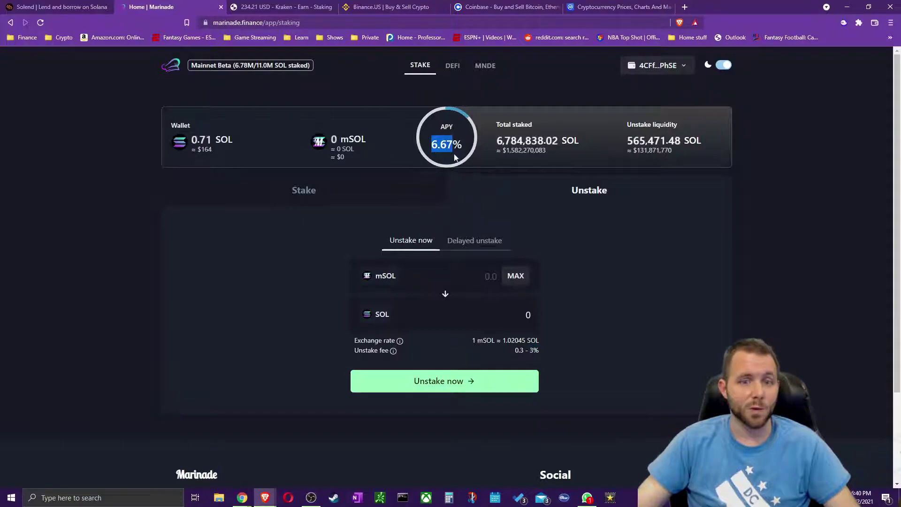
pyautogui.click(680, 308)
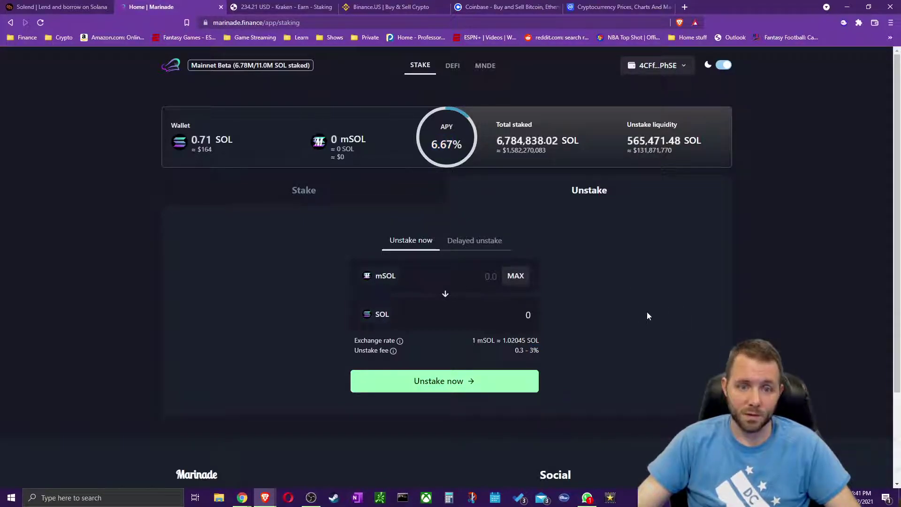
pyautogui.click(487, 248)
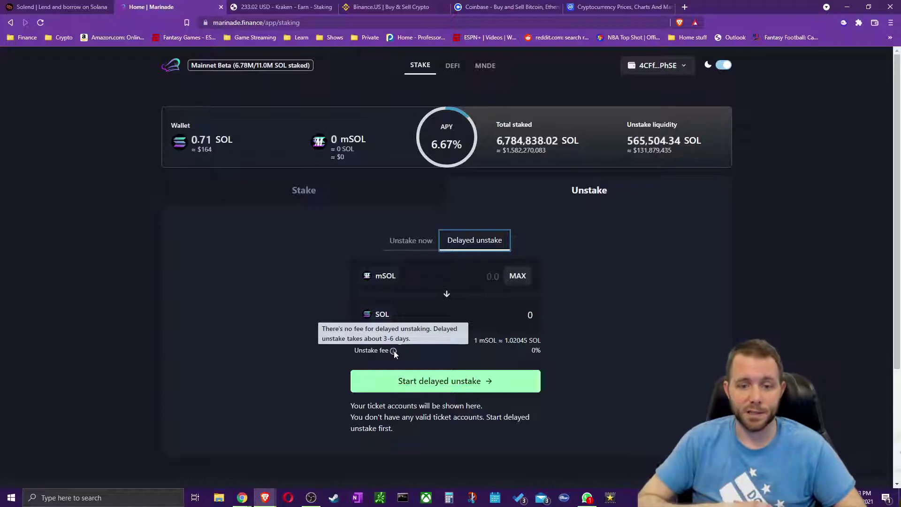
pyautogui.click(405, 238)
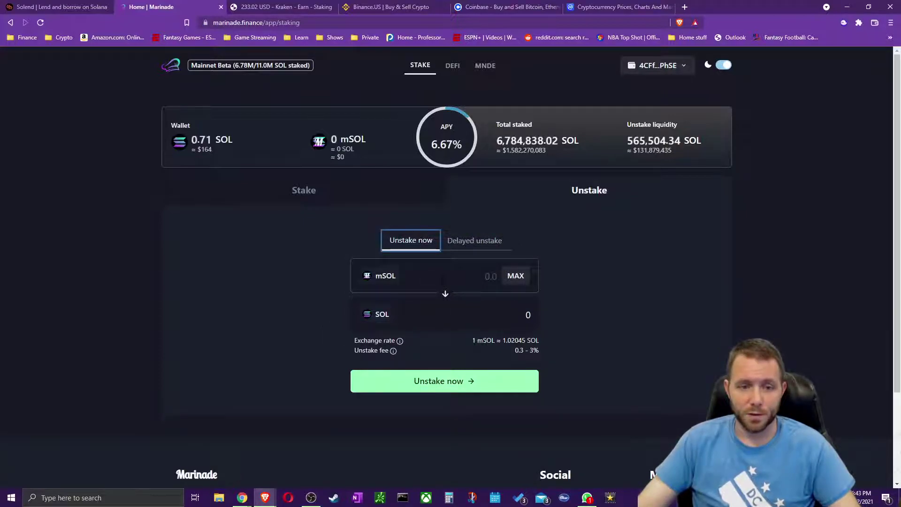
# Return to Marinade's SOL staking form, fill in the maximum amount, and replace it with 0.65 SOL
pyautogui.click(314, 187)
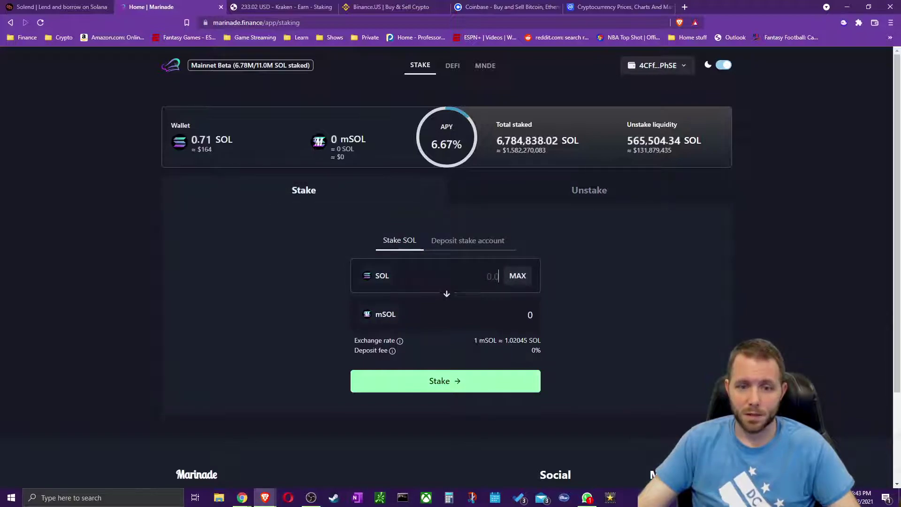
pyautogui.click(505, 279)
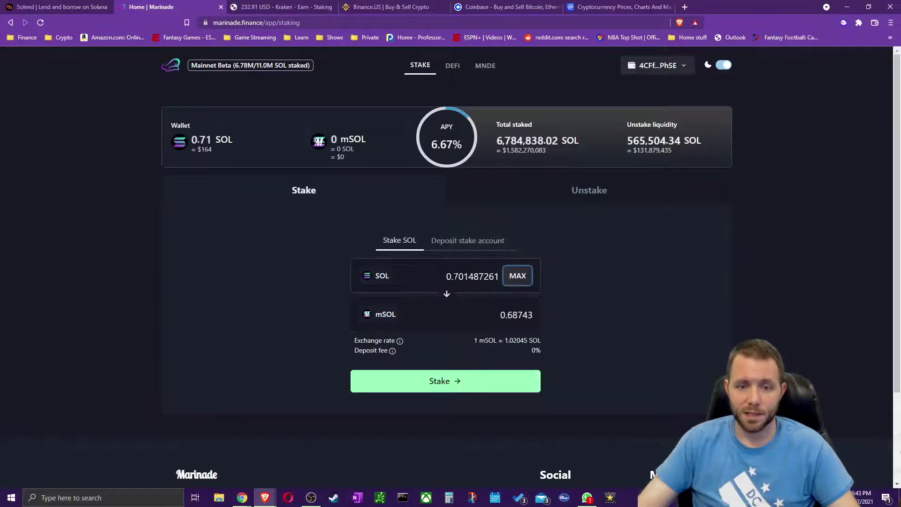
pyautogui.moveTo(453, 276); pyautogui.dragTo(537, 288)
pyautogui.write('65')
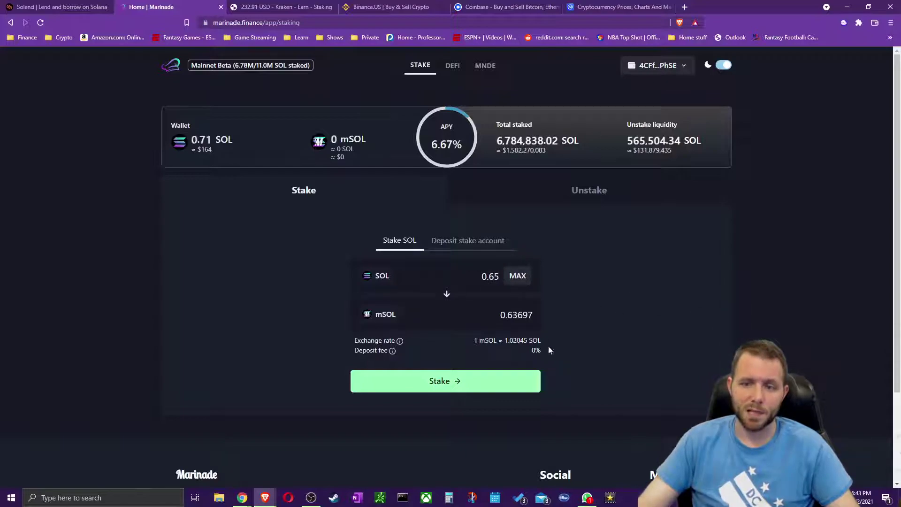
# Briefly open and close the Phantom wallet, and lower the stake amount to 0.60 SOL
pyautogui.click(843, 23)
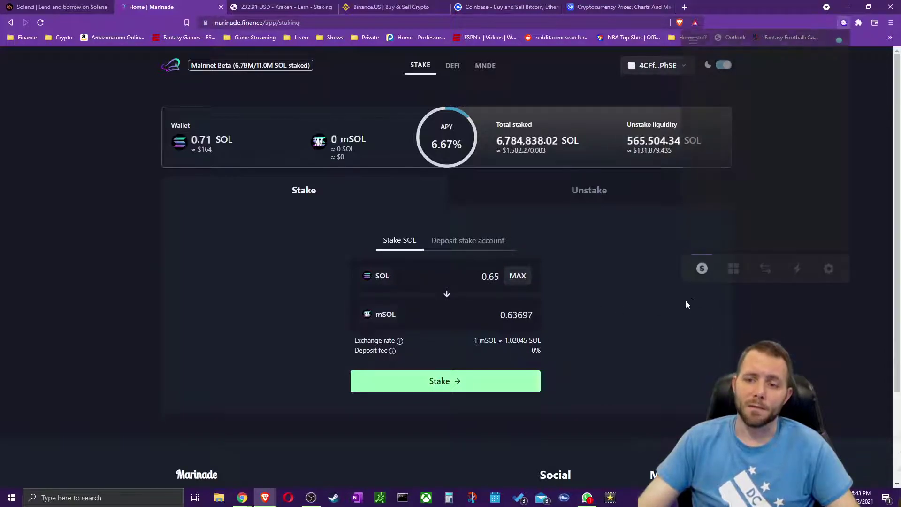
pyautogui.click(605, 306)
pyautogui.click(490, 276)
pyautogui.press('BackSpace')
pyautogui.write('0')
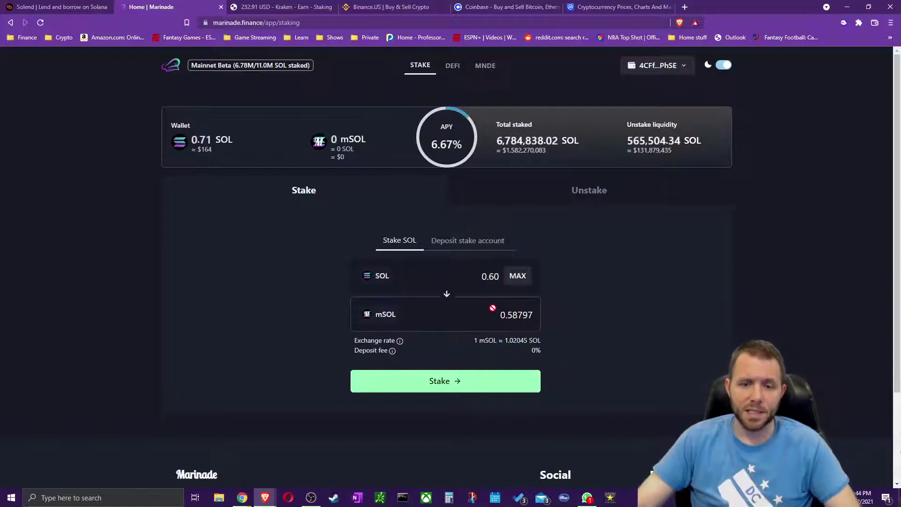
# Check the mSOL-to-SOL exchange rate and the epoch progress behind Marinade's APY
pyautogui.moveTo(477, 341); pyautogui.dragTo(533, 342)
pyautogui.click(508, 341)
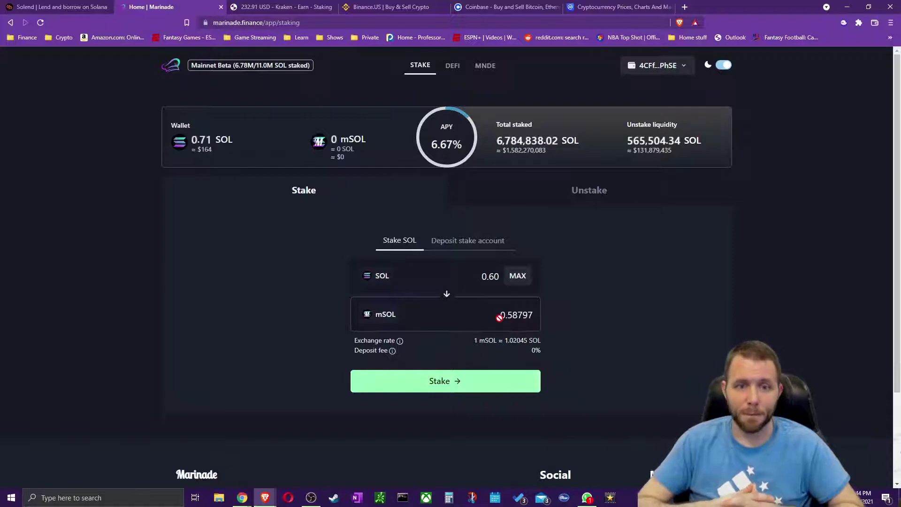
pyautogui.moveTo(447, 137)
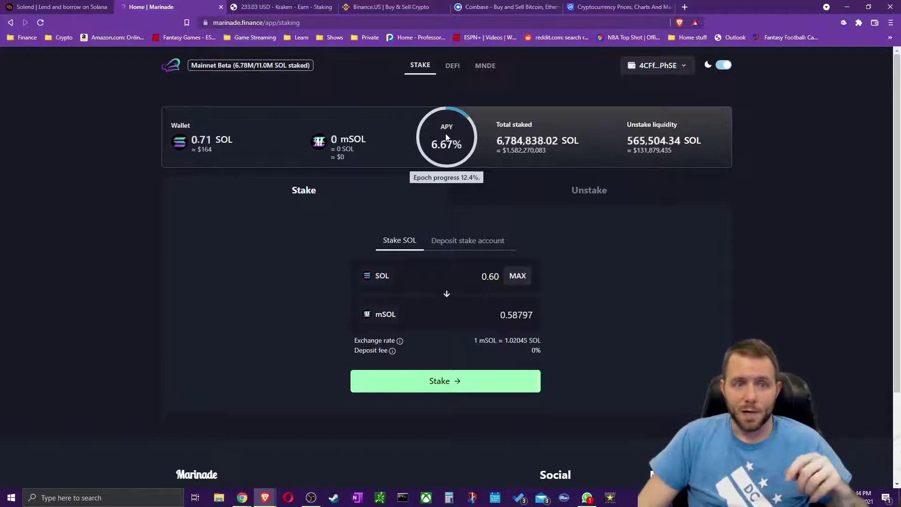
# Review the transactions on Kraken's staking page, focusing on the reward type and date of the latest Algorand entry
pyautogui.click(288, 6)
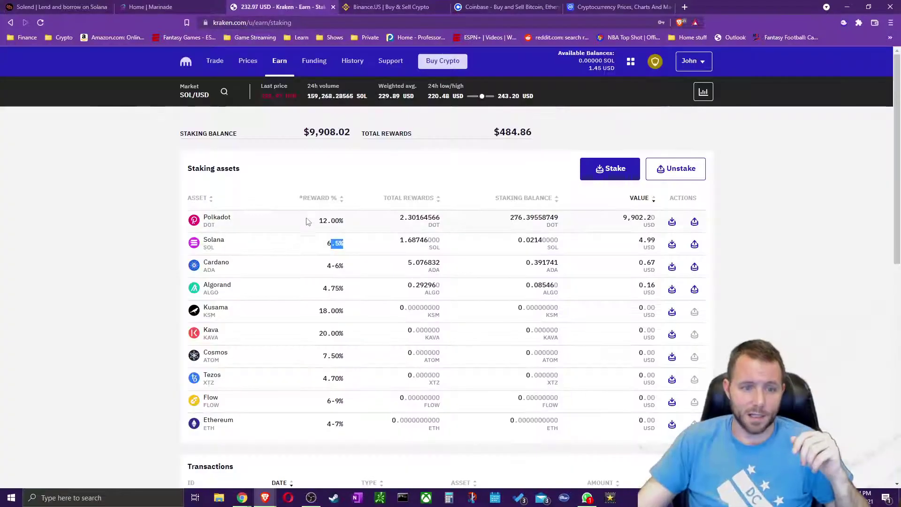
pyautogui.scroll(-5, 447, 302)
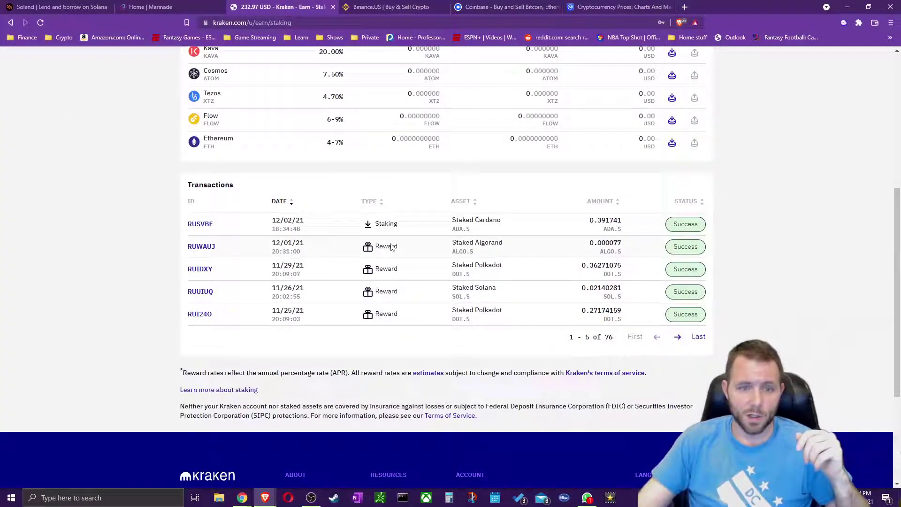
pyautogui.moveTo(699, 224); pyautogui.dragTo(662, 235)
pyautogui.click(662, 235)
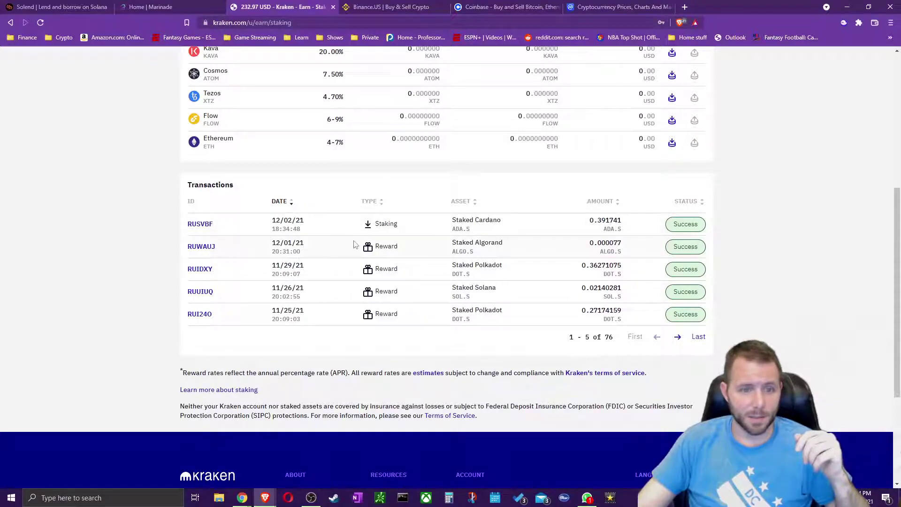
pyautogui.doubleClick(385, 246)
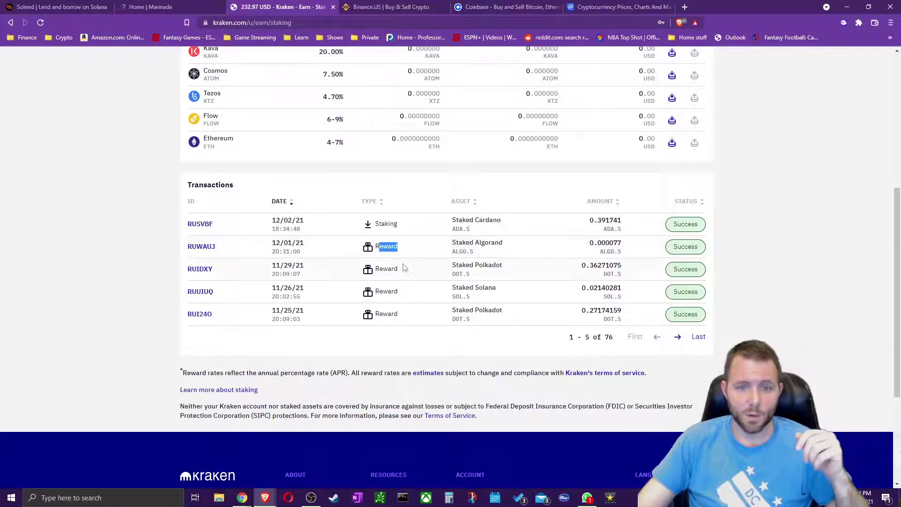
pyautogui.moveTo(271, 243); pyautogui.dragTo(304, 243)
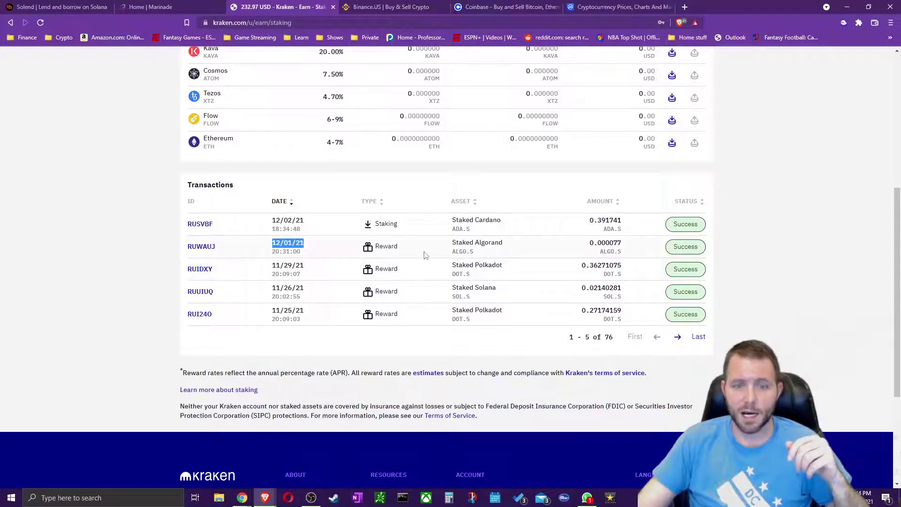
pyautogui.scroll(2, 484, 245)
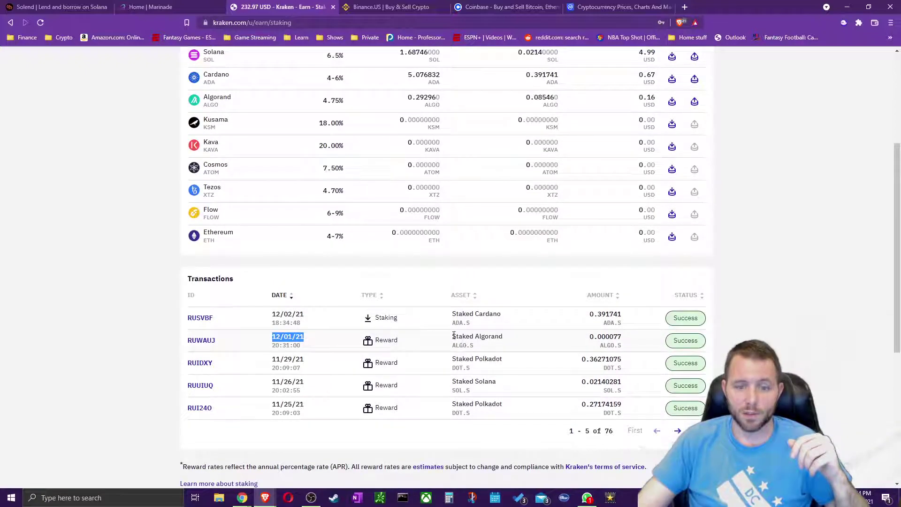
pyautogui.scroll(2, 478, 243)
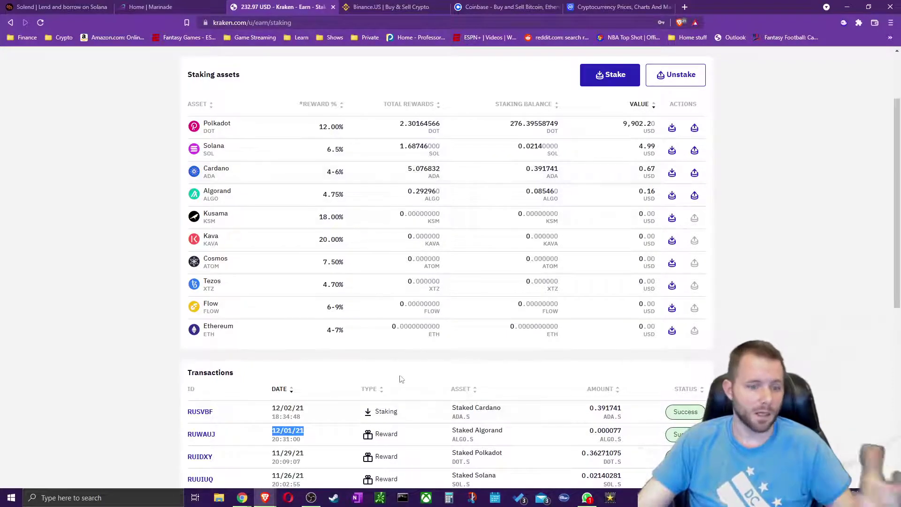
# Examine the date, asset and amount of the latest Algorand reward in Kraken's transaction list
pyautogui.scroll(-3, 398, 376)
pyautogui.click(296, 290)
pyautogui.moveTo(454, 302); pyautogui.dragTo(396, 281)
pyautogui.click(496, 305)
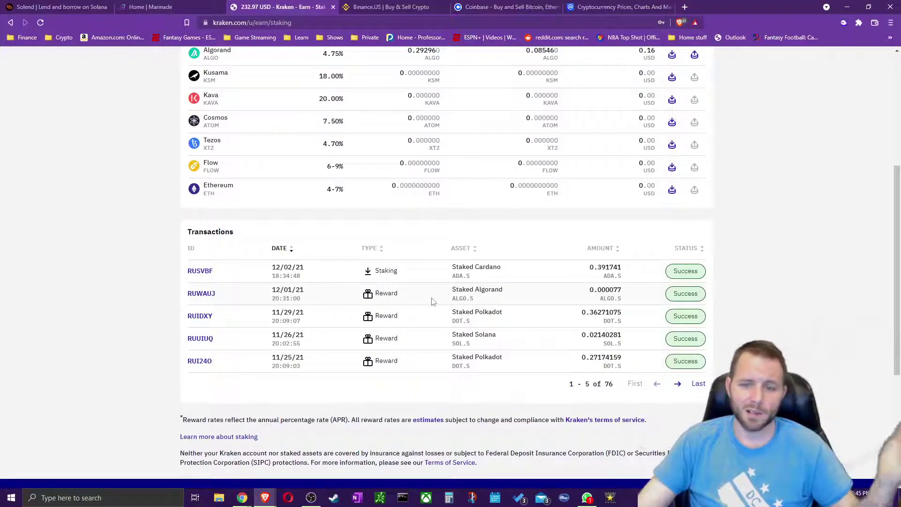
pyautogui.tripleClick(590, 290)
# Check Algorand's reward rate and staking balance, and compare them with its reward in the transactions
pyautogui.scroll(5, 591, 291)
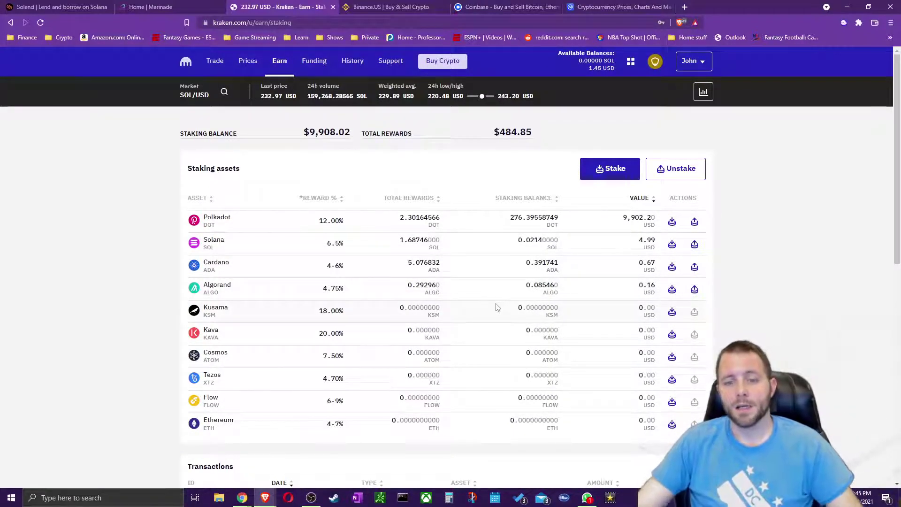
pyautogui.doubleClick(334, 287)
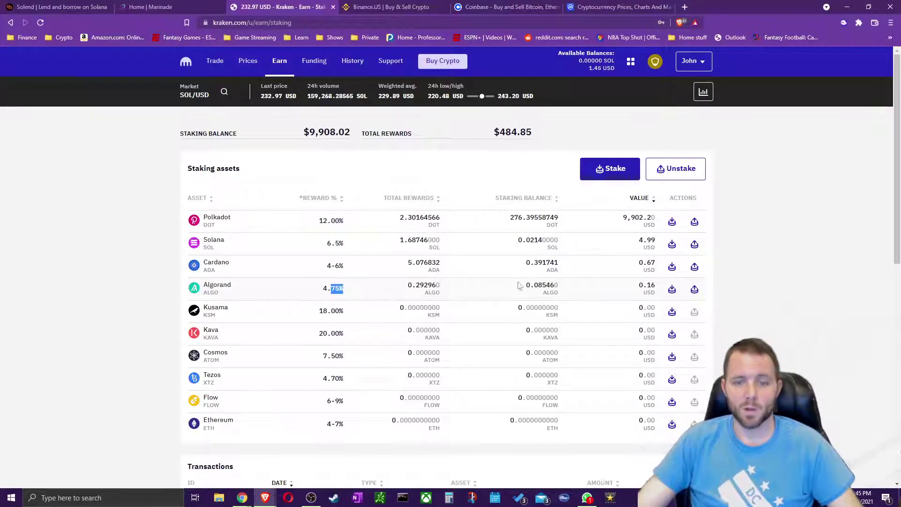
pyautogui.tripleClick(540, 287)
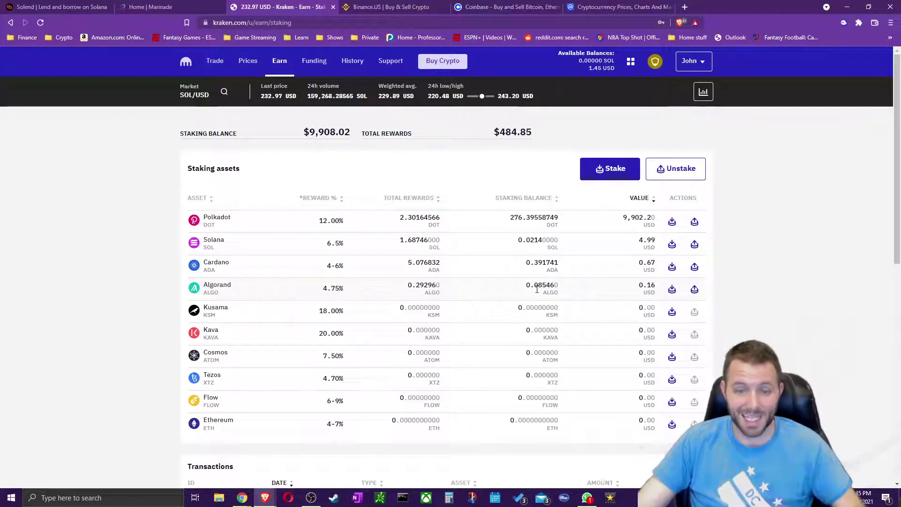
pyautogui.scroll(-4, 537, 290)
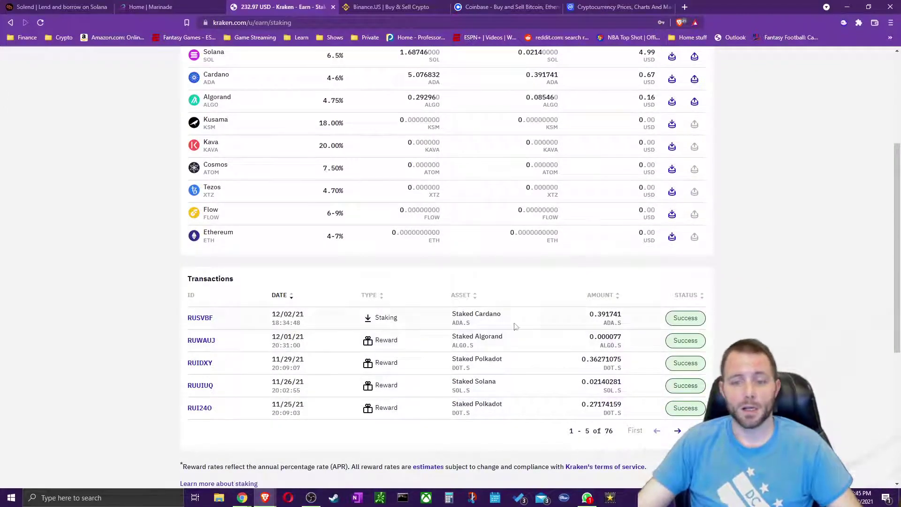
pyautogui.scroll(1, 462, 309)
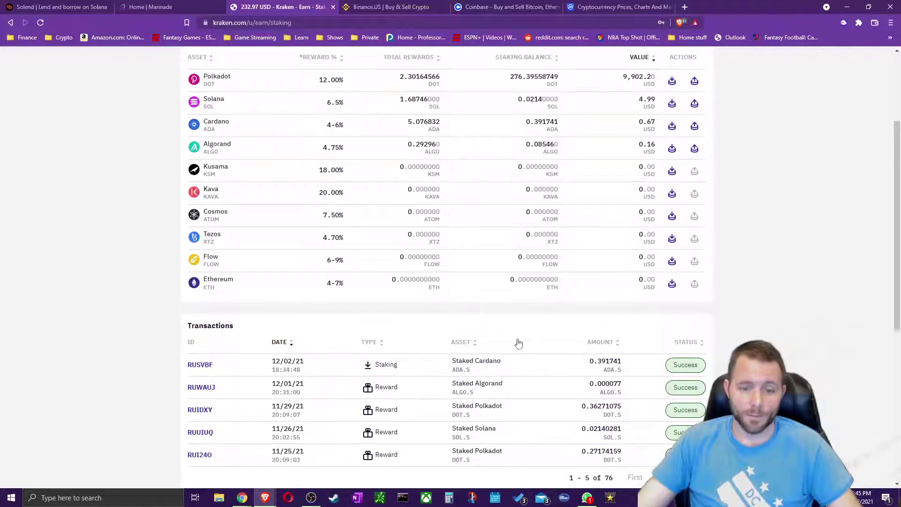
pyautogui.scroll(1, 518, 390)
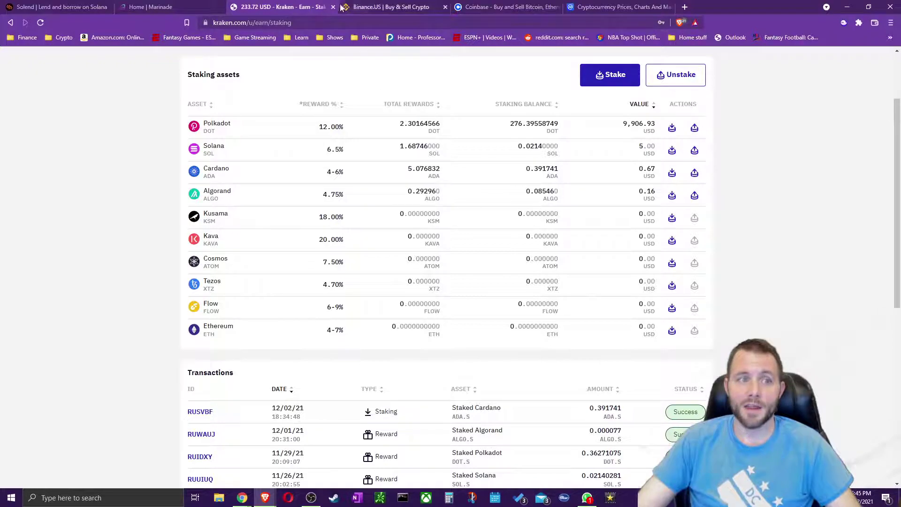
# Return to Marinade's staking page and check the current epoch progress
pyautogui.click(150, 6)
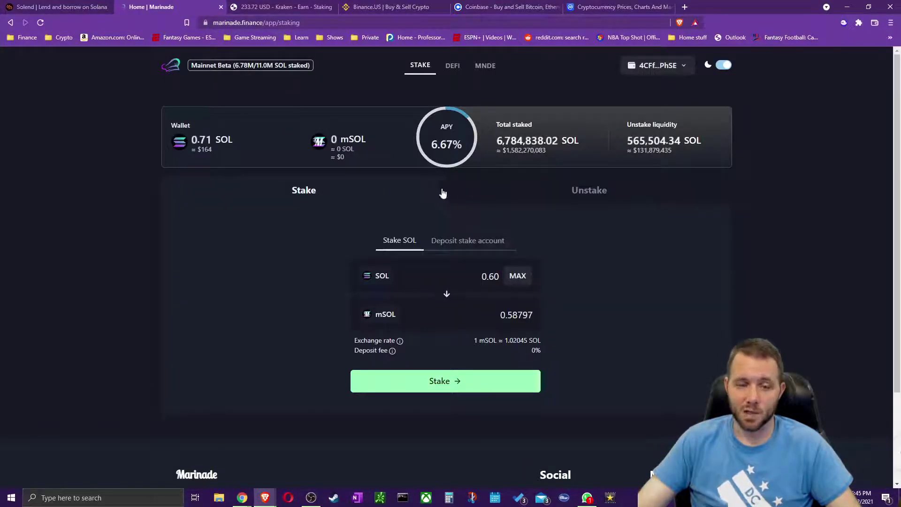
pyautogui.moveTo(435, 134)
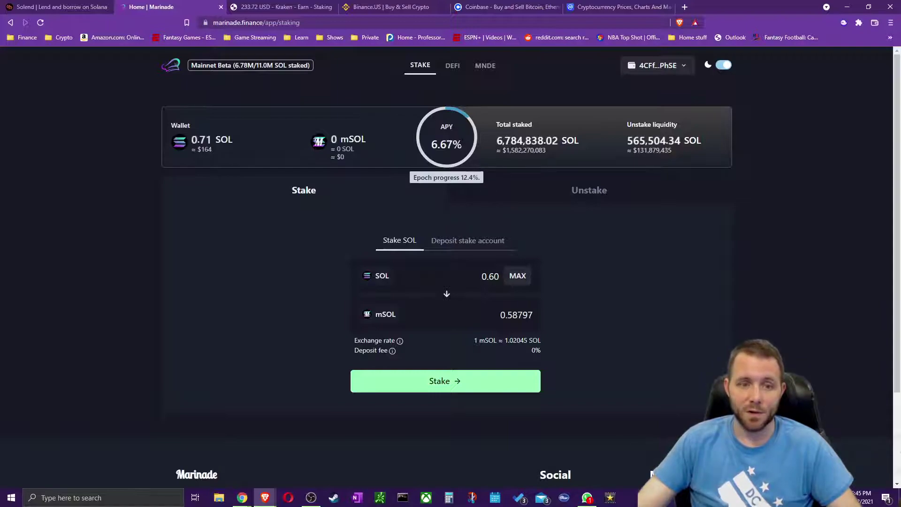
# Check the wallet's mSOL balance and the exchange rate between mSOL and SOL on Marinade's staking page
pyautogui.moveTo(340, 139); pyautogui.dragTo(382, 145)
pyautogui.click(442, 194)
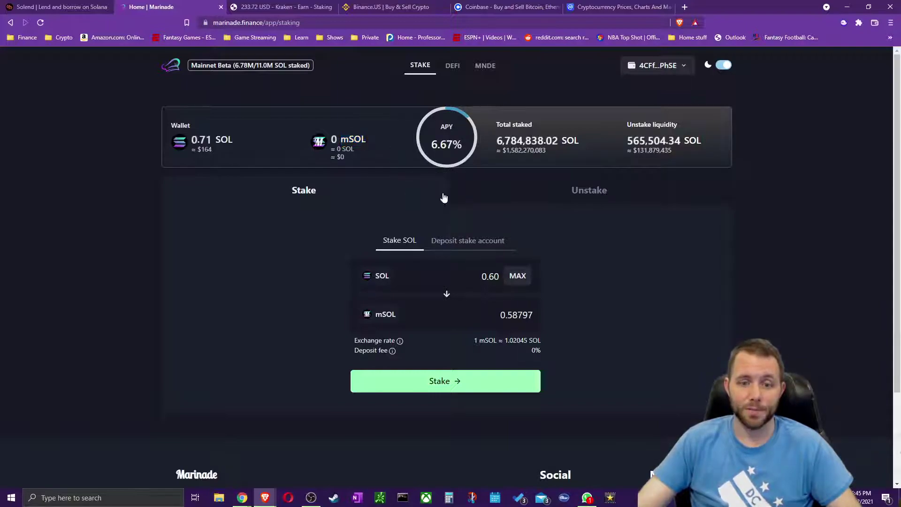
pyautogui.moveTo(504, 340); pyautogui.dragTo(541, 341)
pyautogui.doubleClick(515, 342)
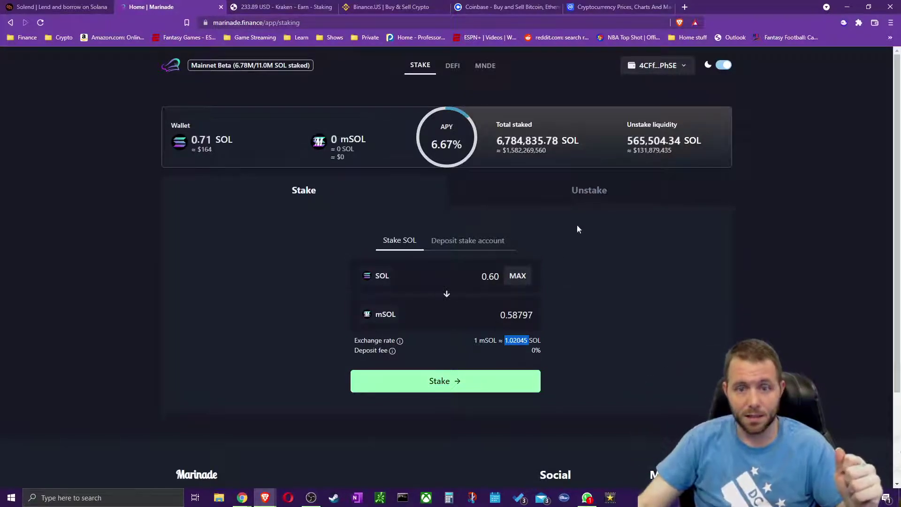
# Examine Marinade's immediate unstaking rate and fee, and view the delayed unstake option
pyautogui.click(602, 201)
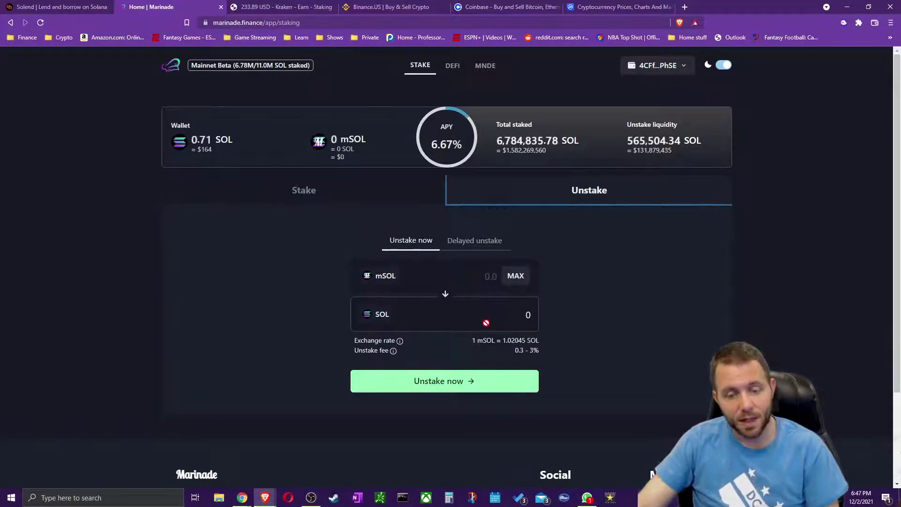
pyautogui.moveTo(477, 341); pyautogui.dragTo(500, 342)
pyautogui.click(501, 342)
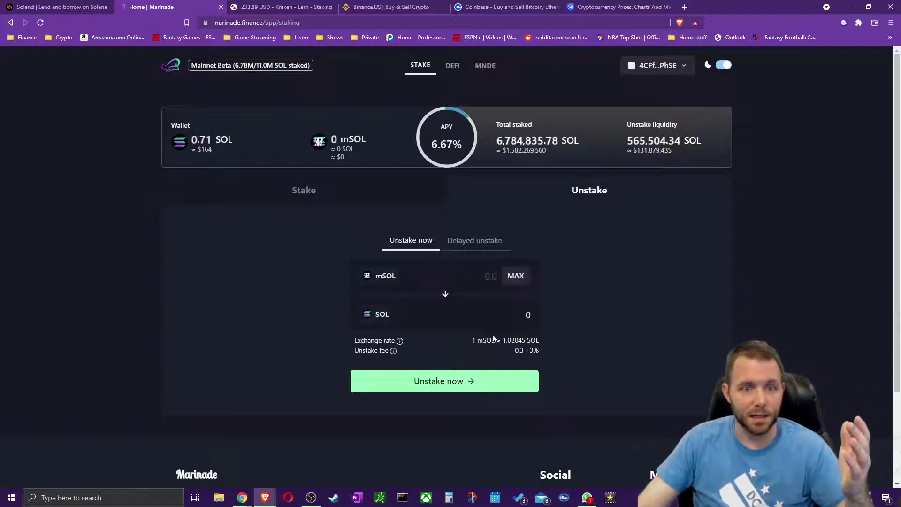
pyautogui.click(470, 240)
# Return to staking SOL and set the amount to stake to 0.50 SOL
pyautogui.click(362, 195)
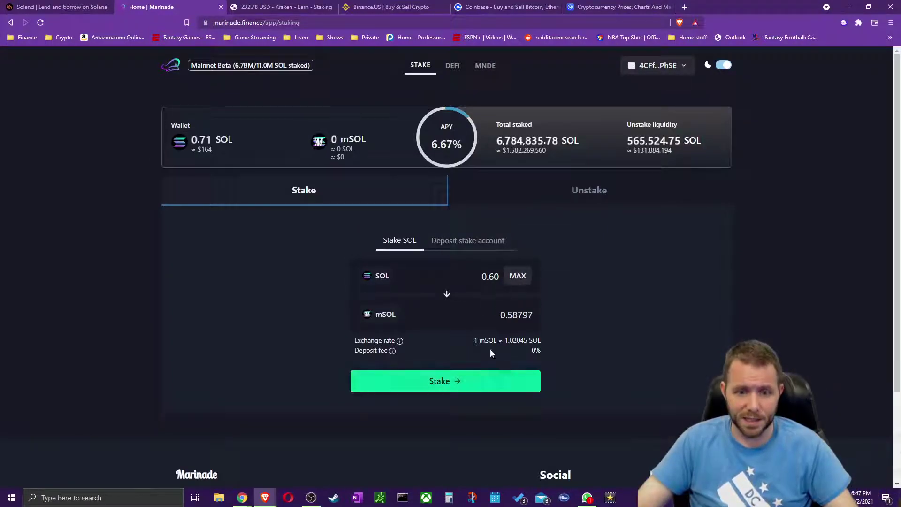
pyautogui.click(517, 276)
pyautogui.click(446, 276)
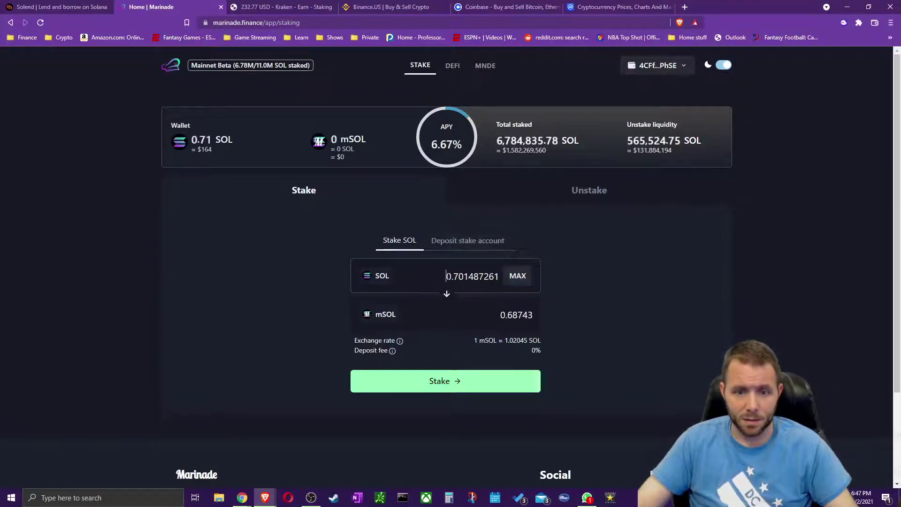
pyautogui.moveTo(455, 277); pyautogui.dragTo(654, 309)
pyautogui.write('50')
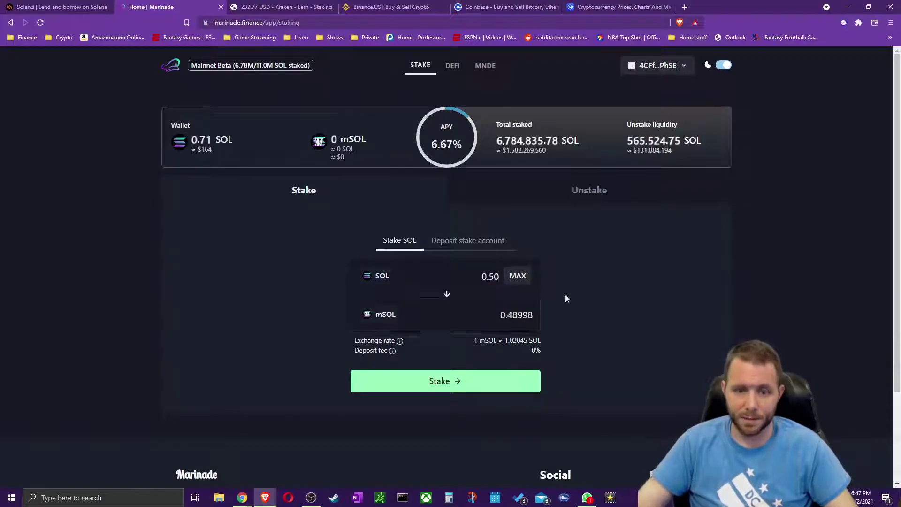
# Stake the 0.50 SOL with approval in the Phantom wallet, and check the wallet's token balances
pyautogui.click(452, 391)
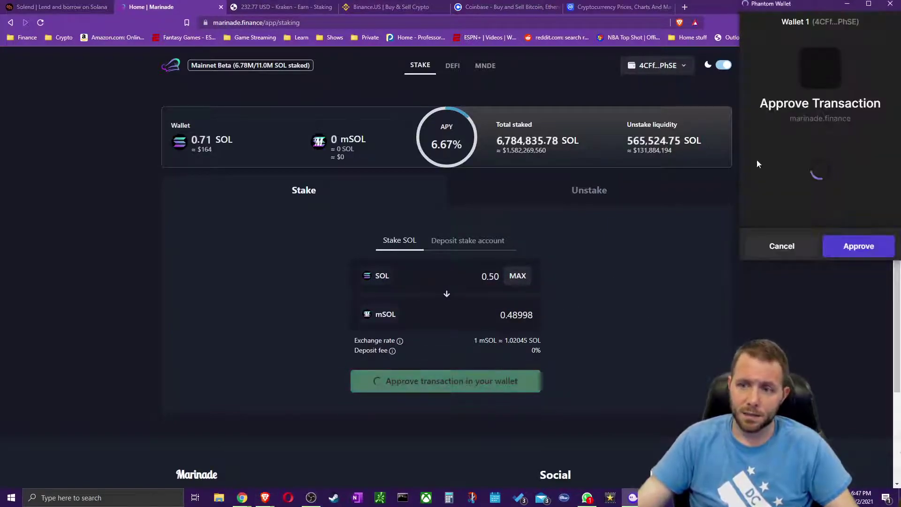
pyautogui.scroll(-1, 845, 225)
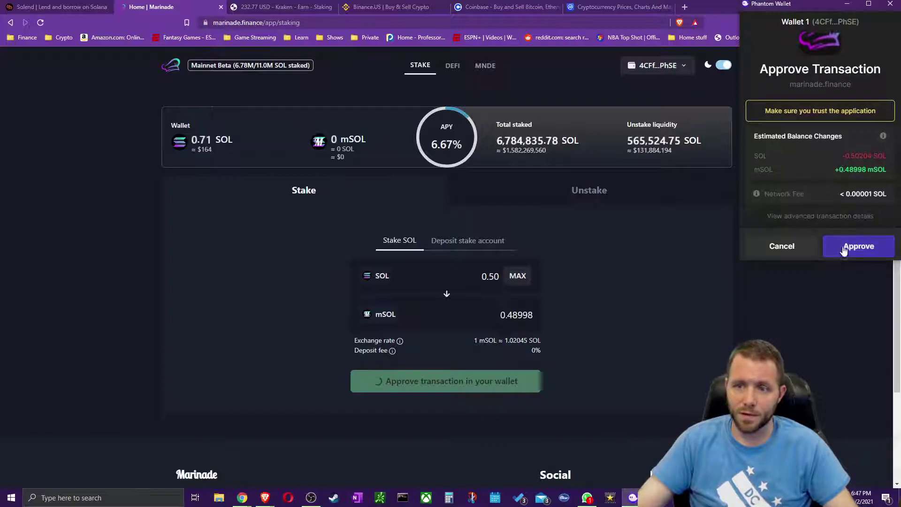
pyautogui.click(872, 251)
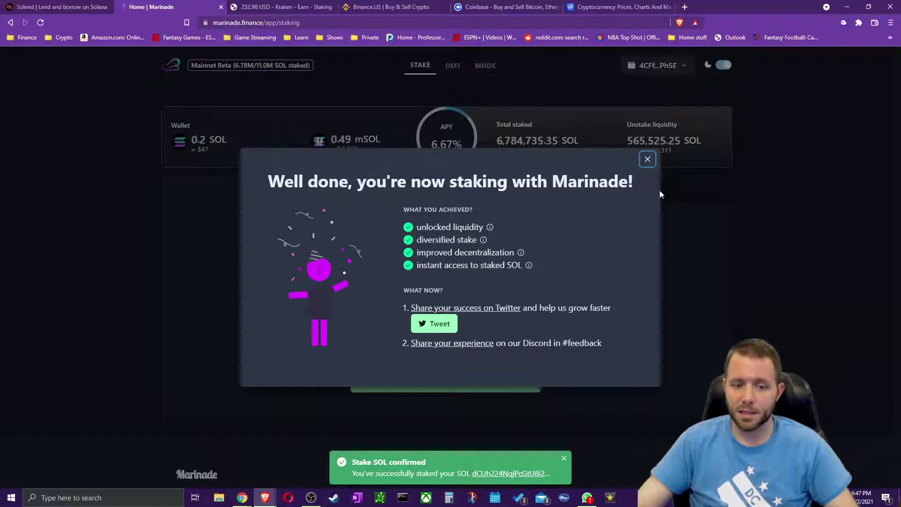
pyautogui.click(642, 160)
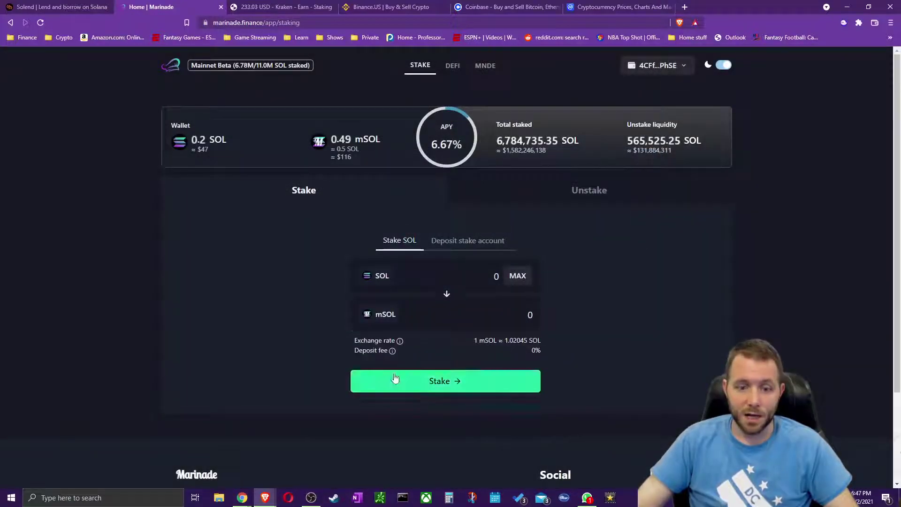
pyautogui.click(845, 24)
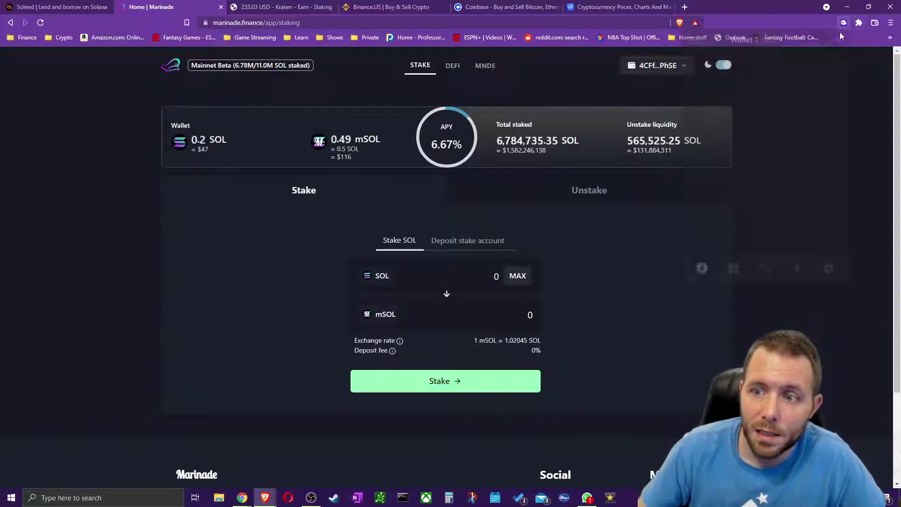
pyautogui.scroll(-1, 757, 199)
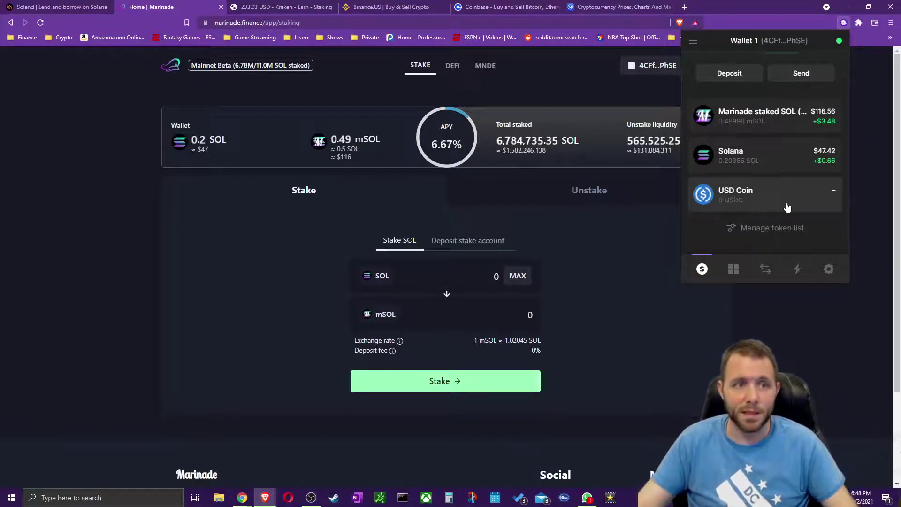
# Switch to Solend and review its home page and site address
pyautogui.click(71, 5)
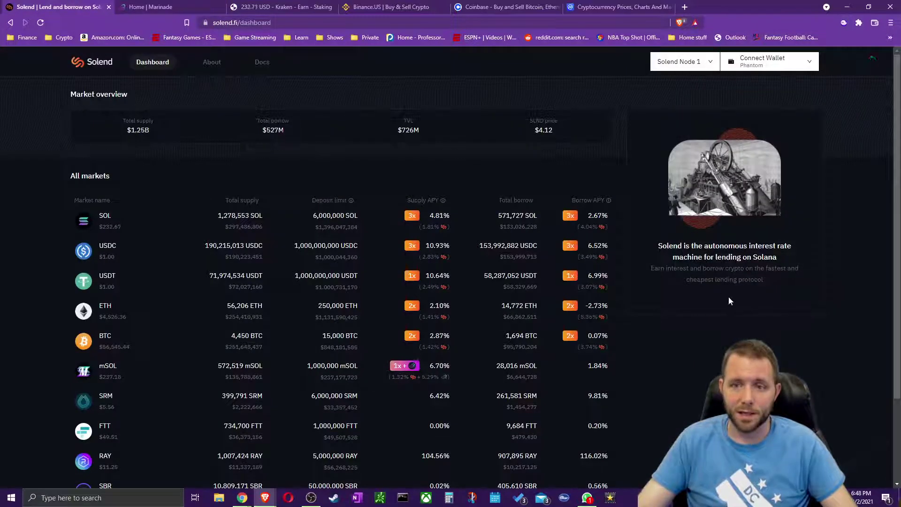
pyautogui.click(107, 64)
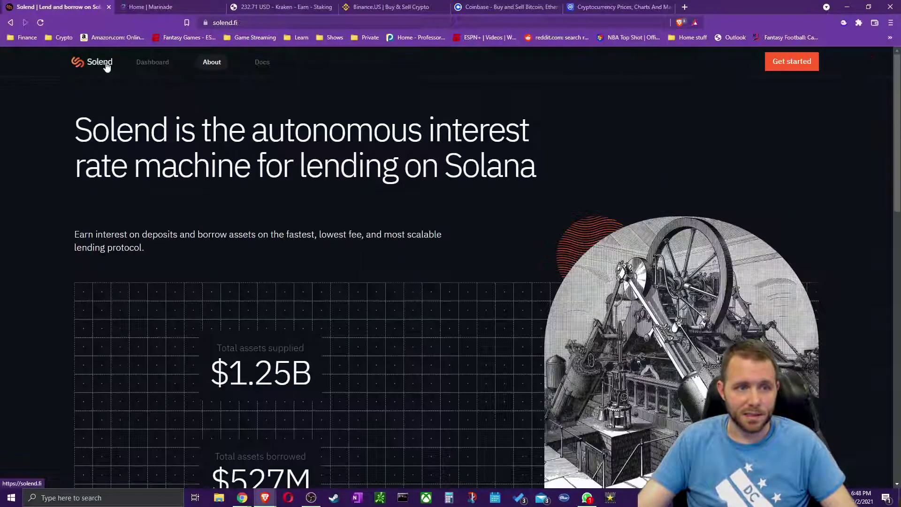
pyautogui.scroll(-10, 327, 233)
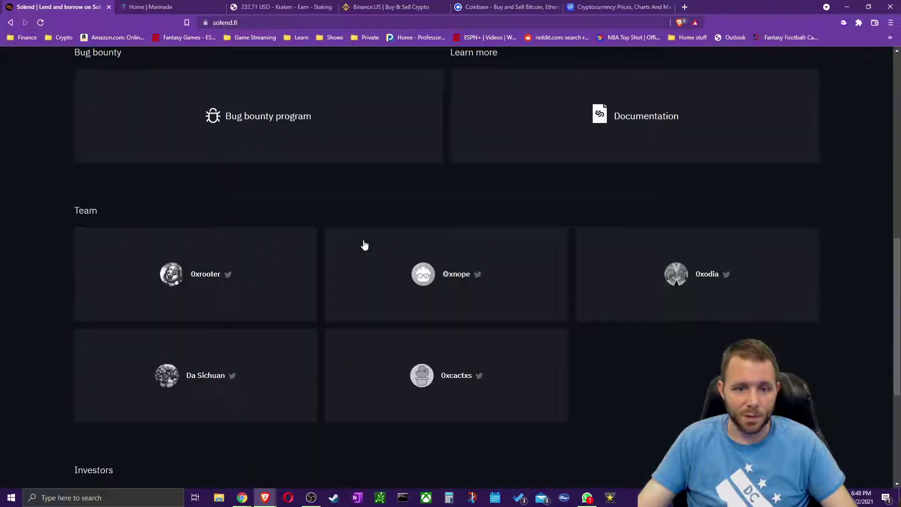
pyautogui.scroll(-5, 365, 244)
pyautogui.scroll(15, 432, 342)
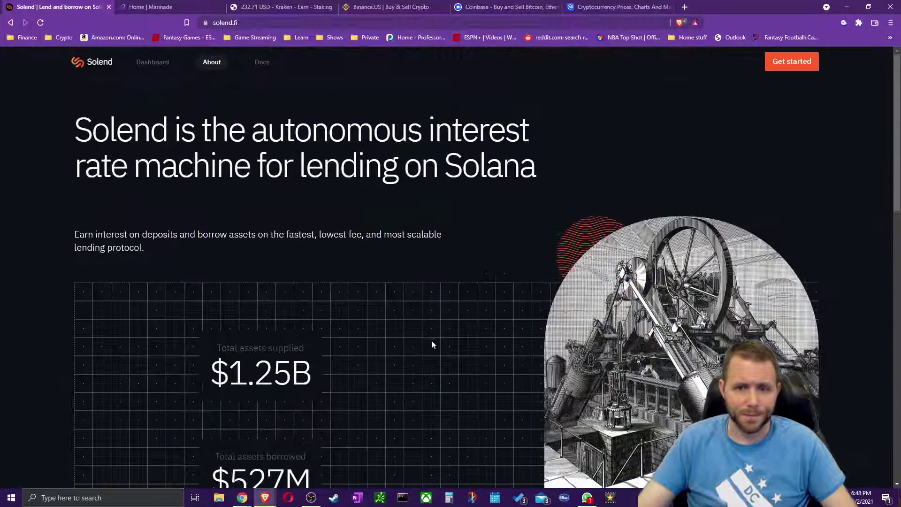
pyautogui.click(236, 24)
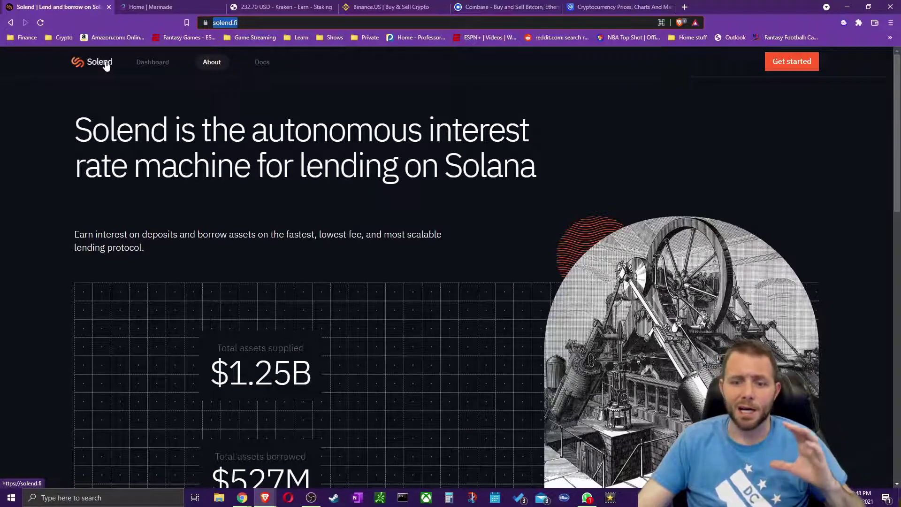
pyautogui.click(258, 22)
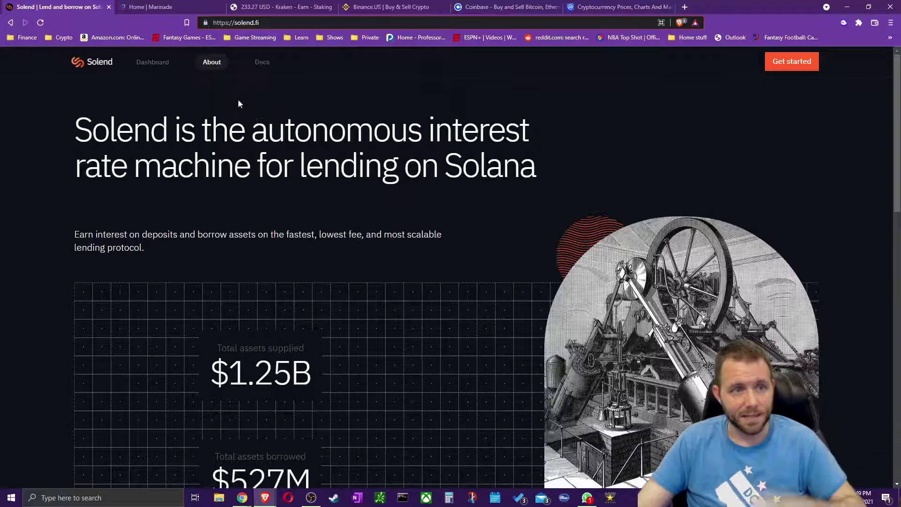
# Open Solend's dashboard, reload it and connect the Phantom wallet to the site
pyautogui.click(146, 62)
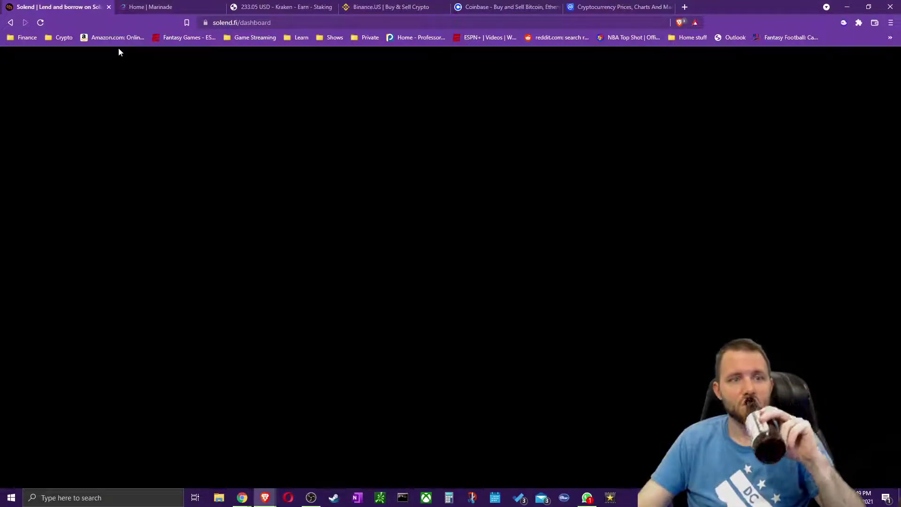
pyautogui.click(40, 23)
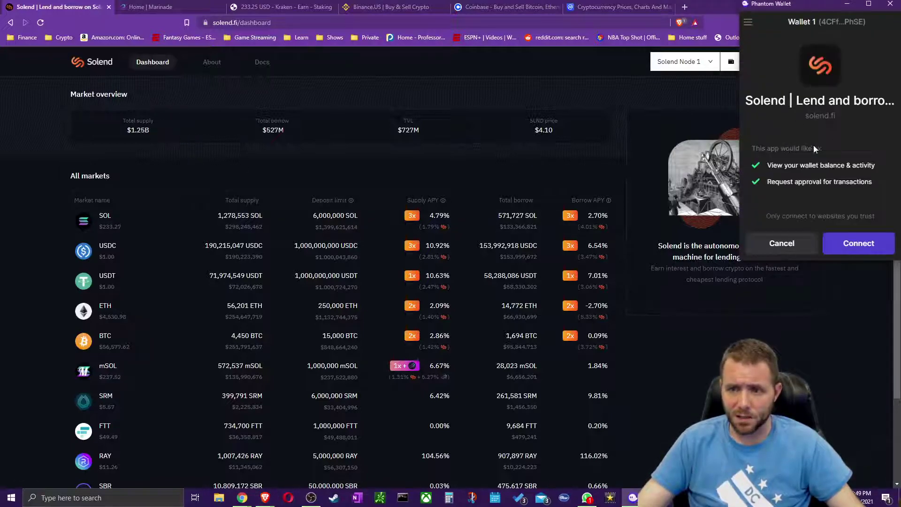
pyautogui.click(854, 245)
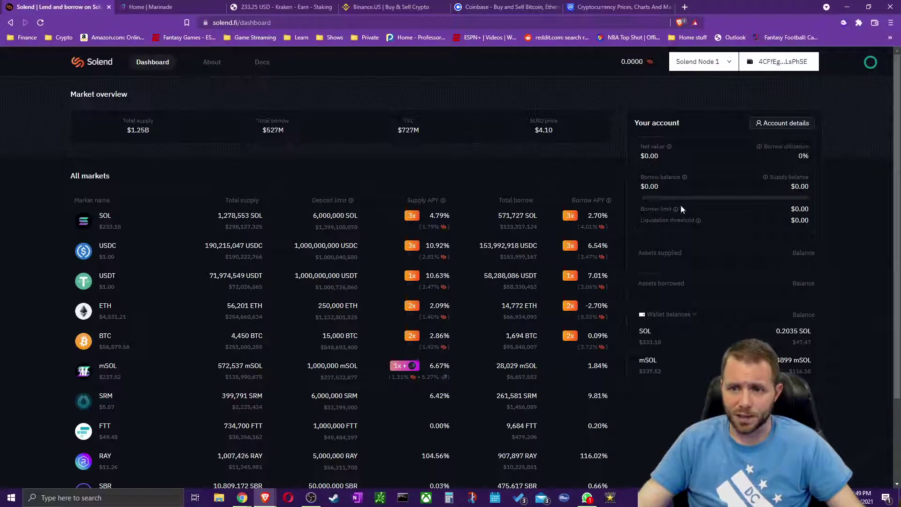
pyautogui.moveTo(632, 123); pyautogui.dragTo(682, 125)
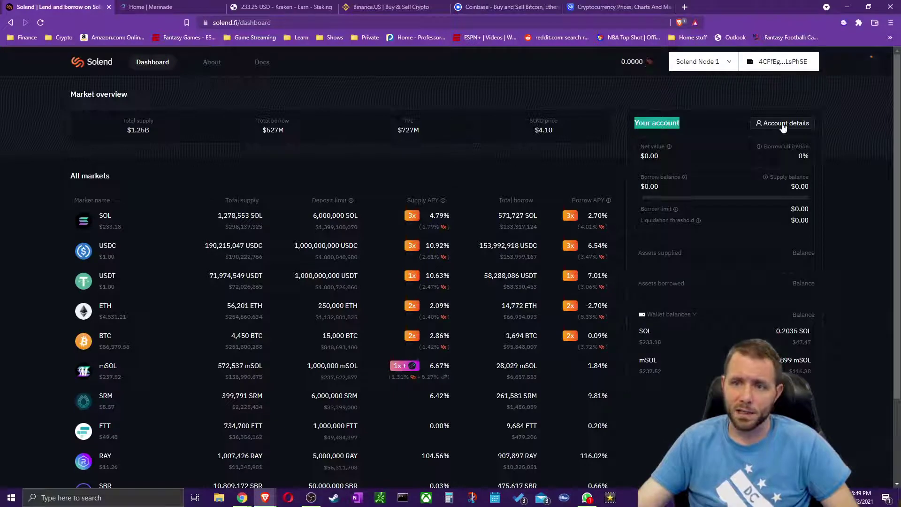
pyautogui.moveTo(640, 146); pyautogui.dragTo(704, 152)
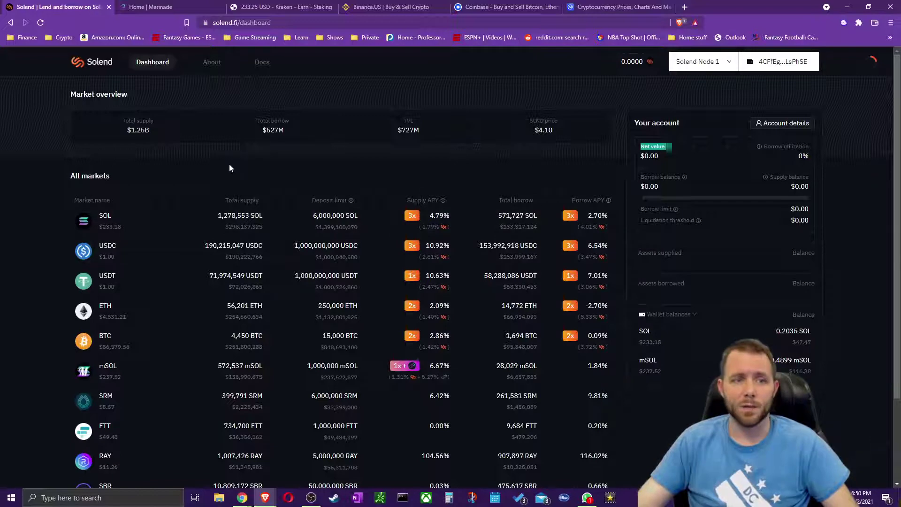
pyautogui.click(188, 6)
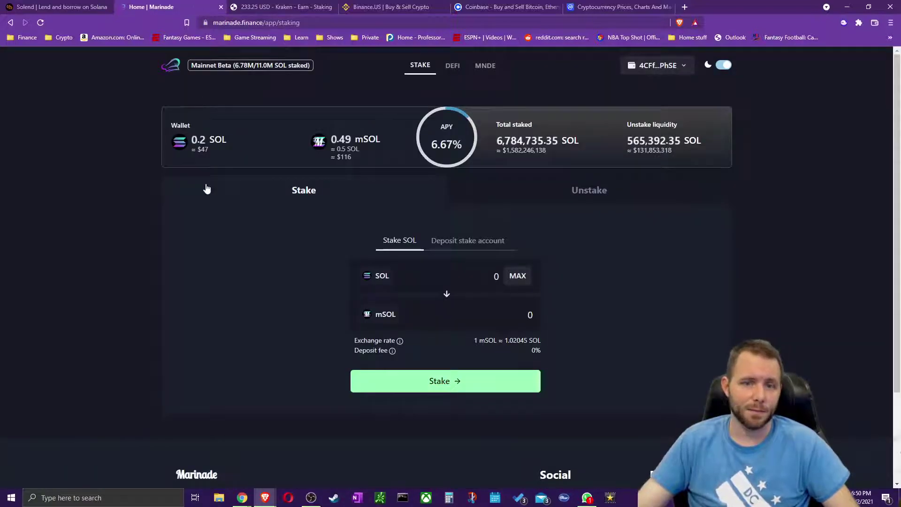
# Return to Solend and examine the markets list, focusing on total supply and SOL's supply APY with its SLND rewards
pyautogui.click(70, 6)
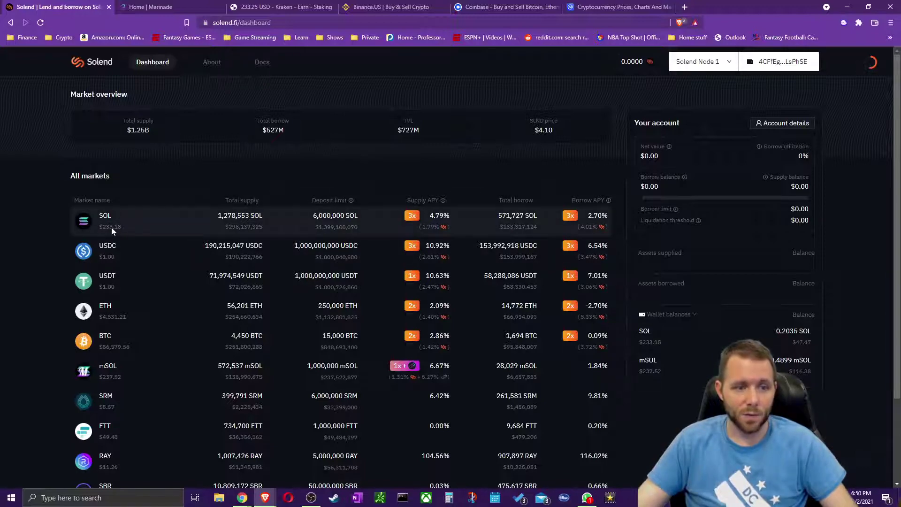
pyautogui.scroll(-2, 110, 227)
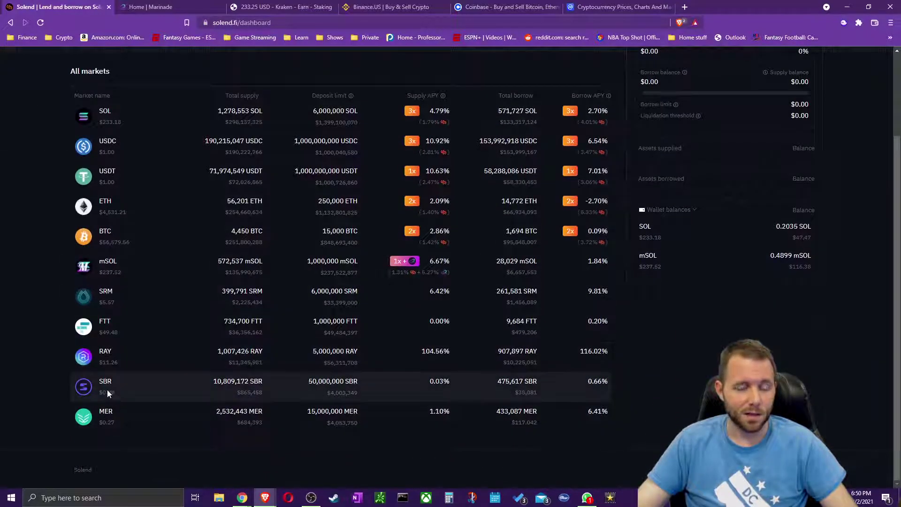
pyautogui.scroll(1, 107, 390)
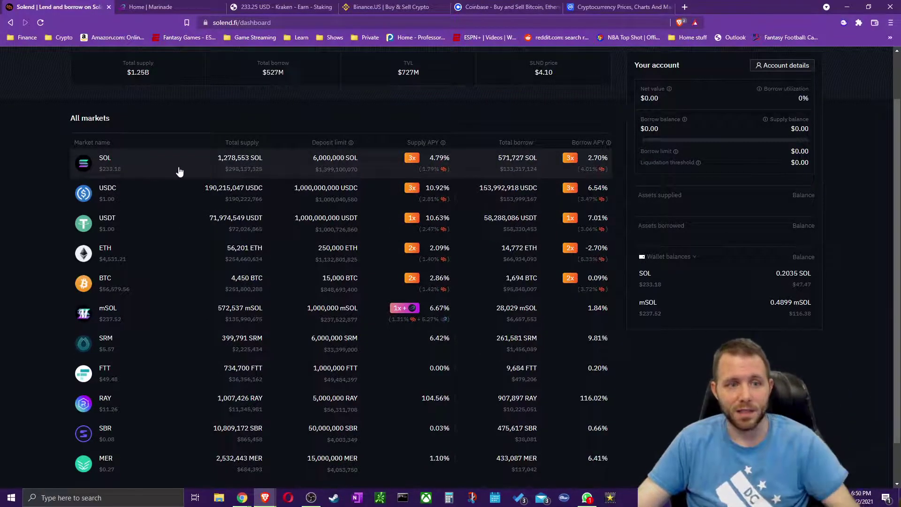
pyautogui.moveTo(232, 143); pyautogui.dragTo(241, 140)
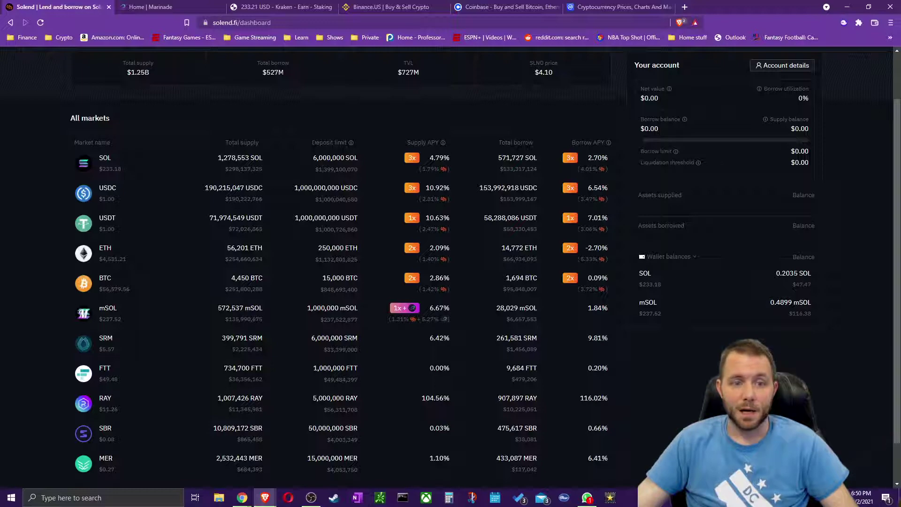
pyautogui.moveTo(416, 158)
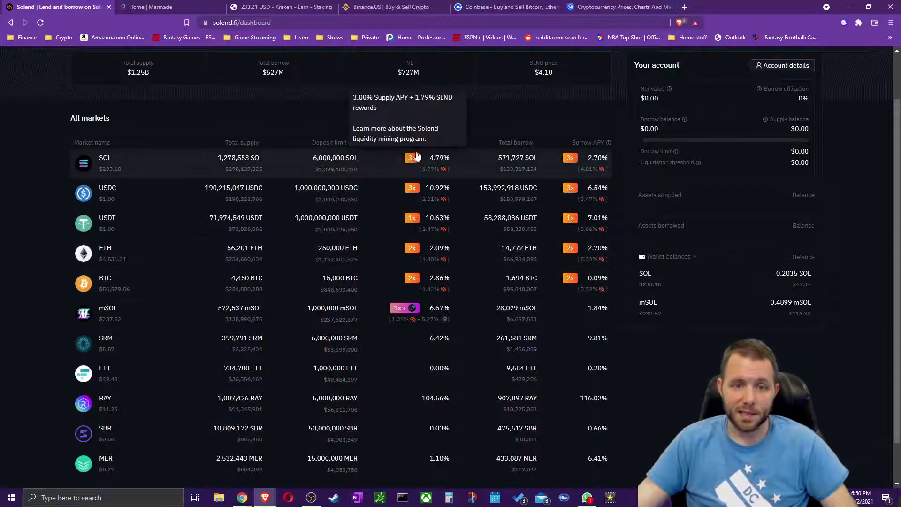
pyautogui.moveTo(443, 143)
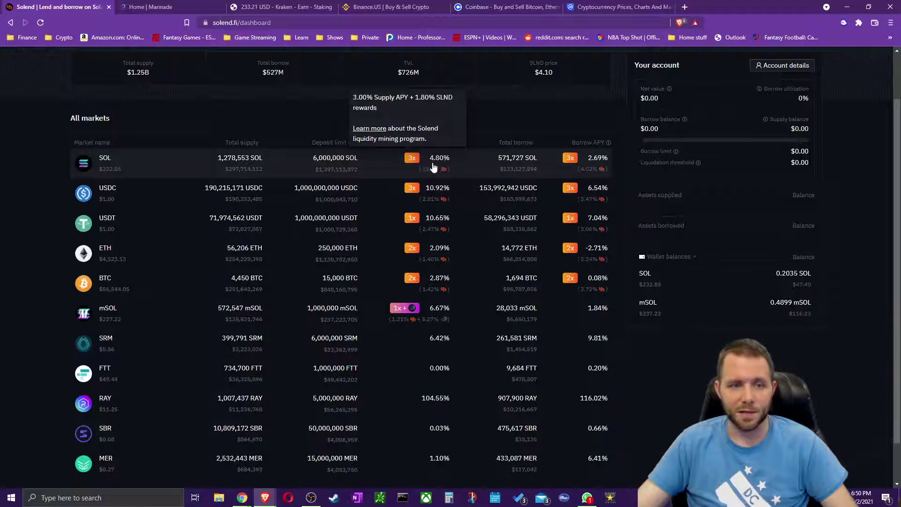
# Open the SOL market and look through its borrow, withdraw and supply options
pyautogui.click(436, 167)
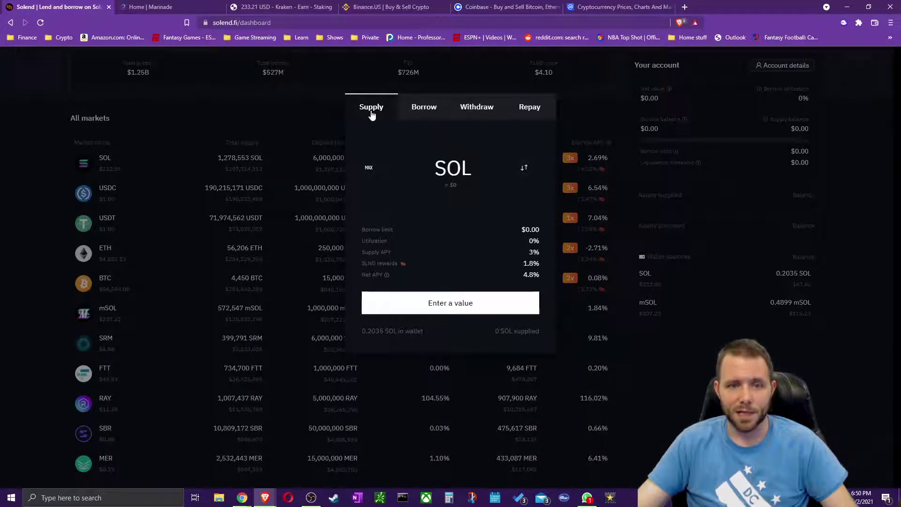
pyautogui.click(409, 114)
pyautogui.click(468, 110)
pyautogui.click(367, 113)
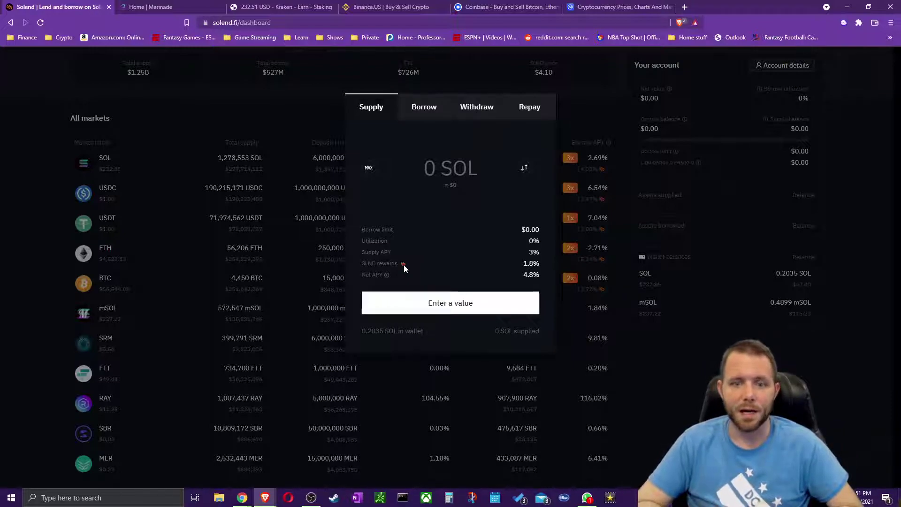
# Check the supply APY in the SOL supply details
pyautogui.moveTo(362, 252); pyautogui.dragTo(401, 253)
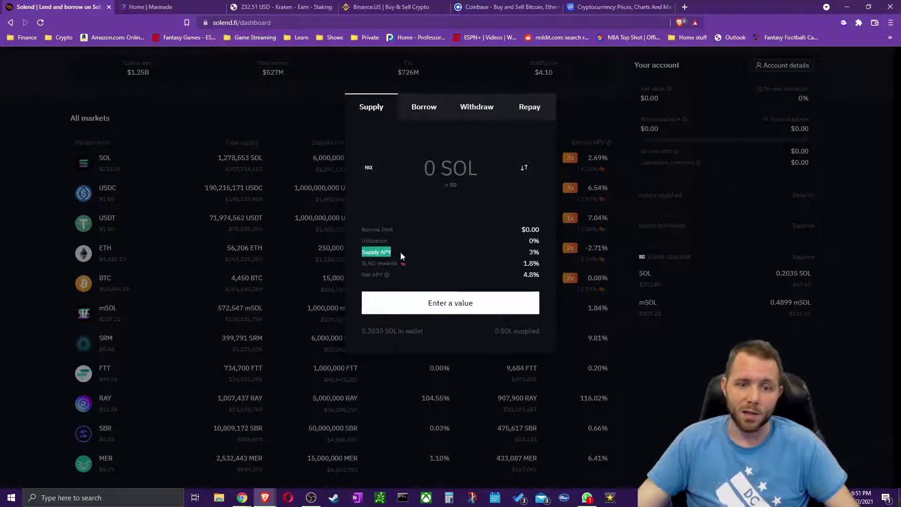
pyautogui.doubleClick(529, 253)
pyautogui.moveTo(539, 254); pyautogui.dragTo(433, 244)
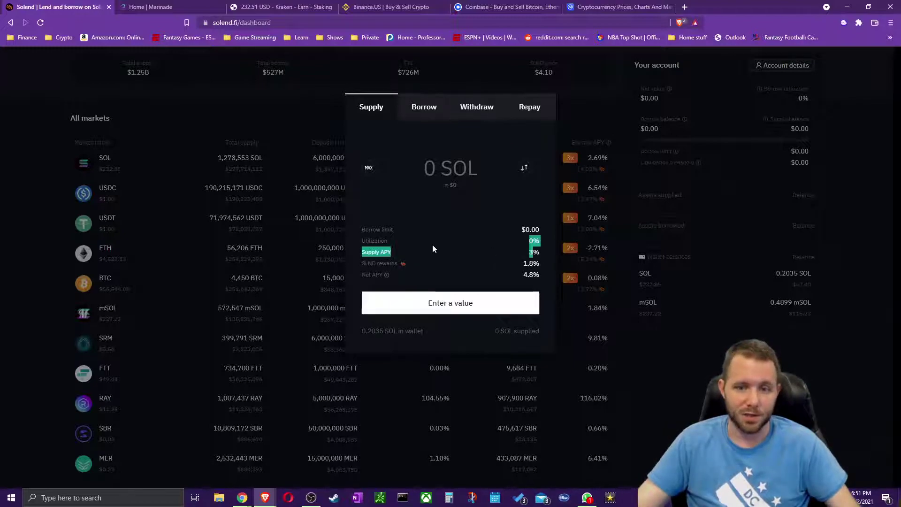
# Check the SLND rewards in the SOL supply details, and compare them with the USDC supply details
pyautogui.click(407, 252)
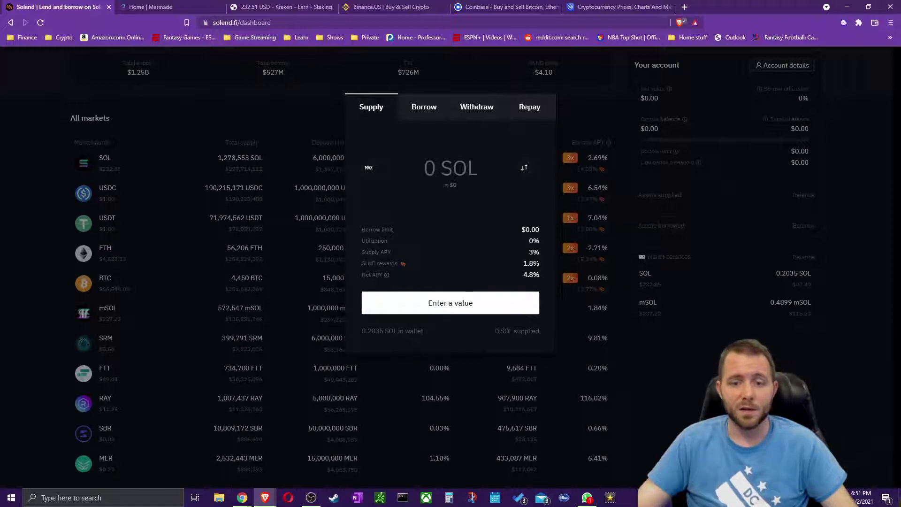
pyautogui.moveTo(539, 253); pyautogui.dragTo(527, 264)
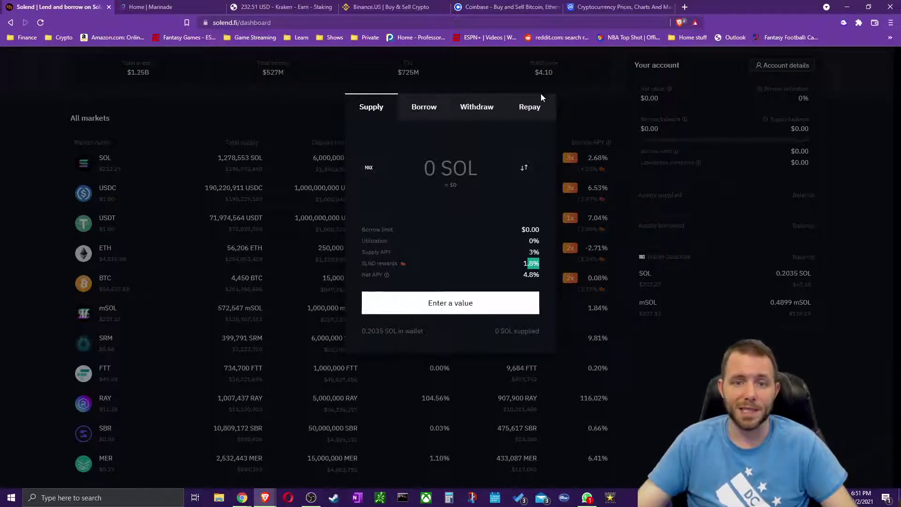
pyautogui.click(686, 382)
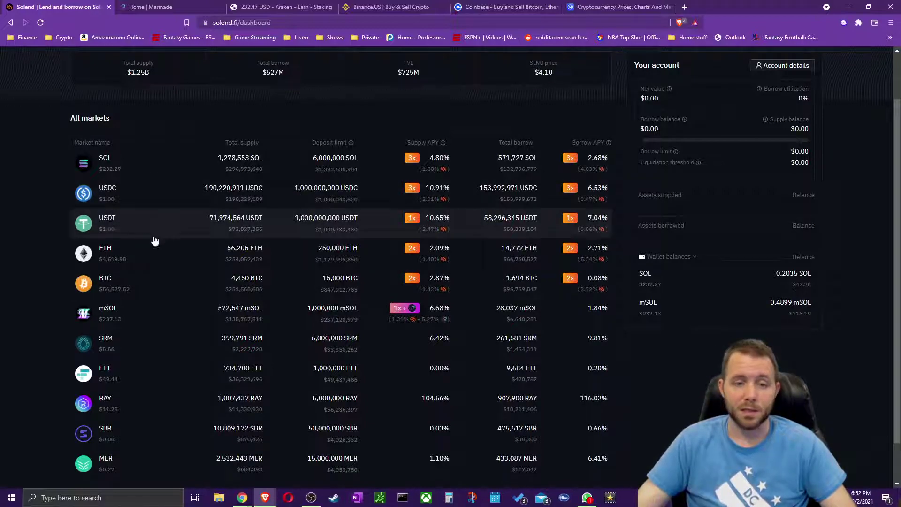
pyautogui.click(367, 201)
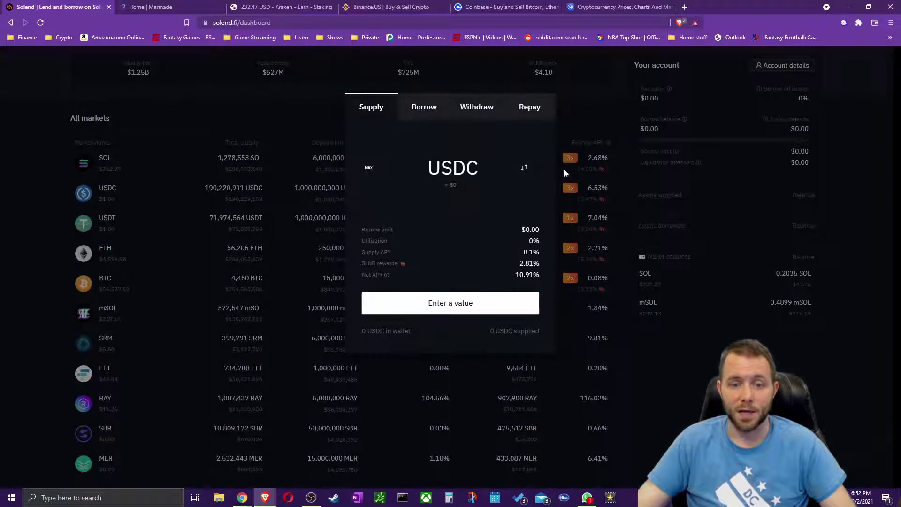
pyautogui.click(689, 399)
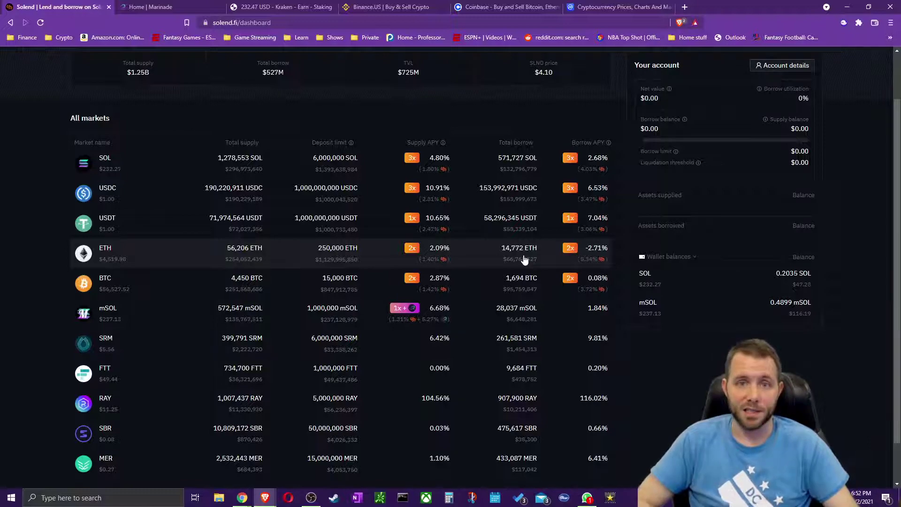
# Compare the supply APY and reward breakdowns of the USDC, ETH and BTC markets, and look briefly at the mSOL market
pyautogui.moveTo(436, 190)
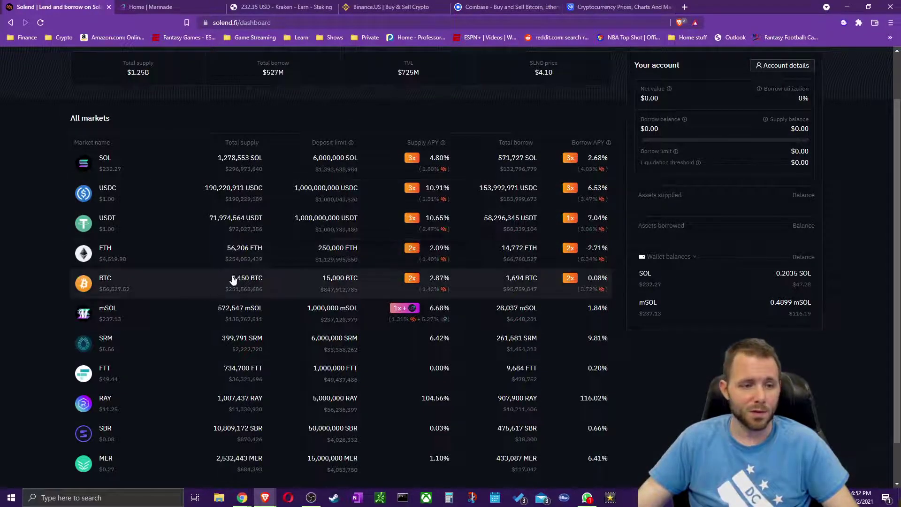
pyautogui.moveTo(412, 259)
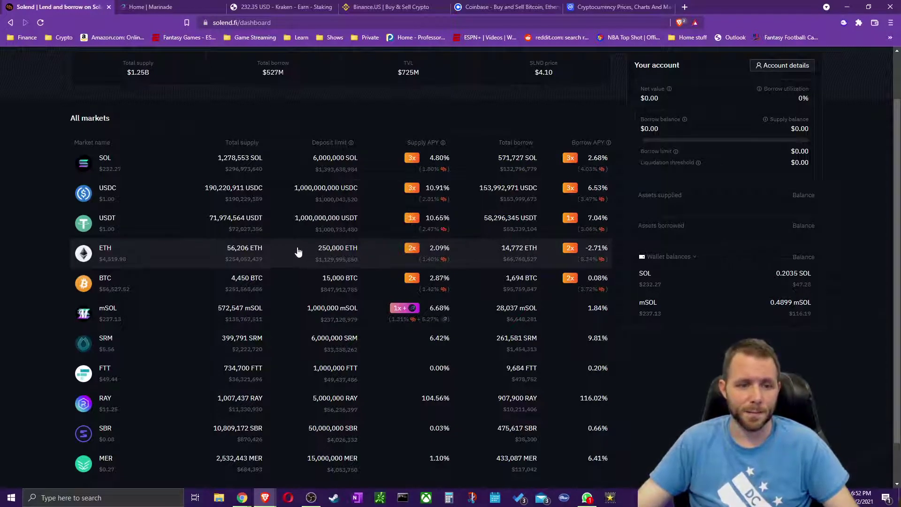
pyautogui.scroll(-1, 333, 253)
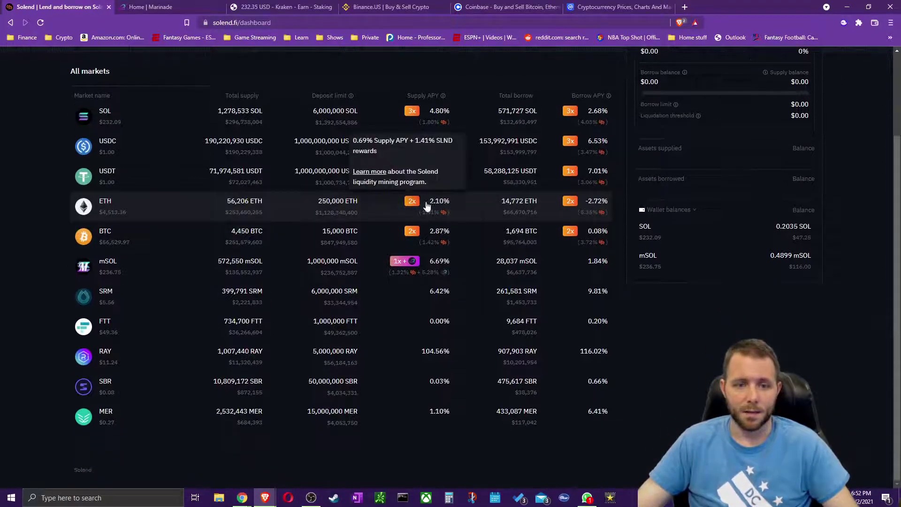
pyautogui.moveTo(430, 242)
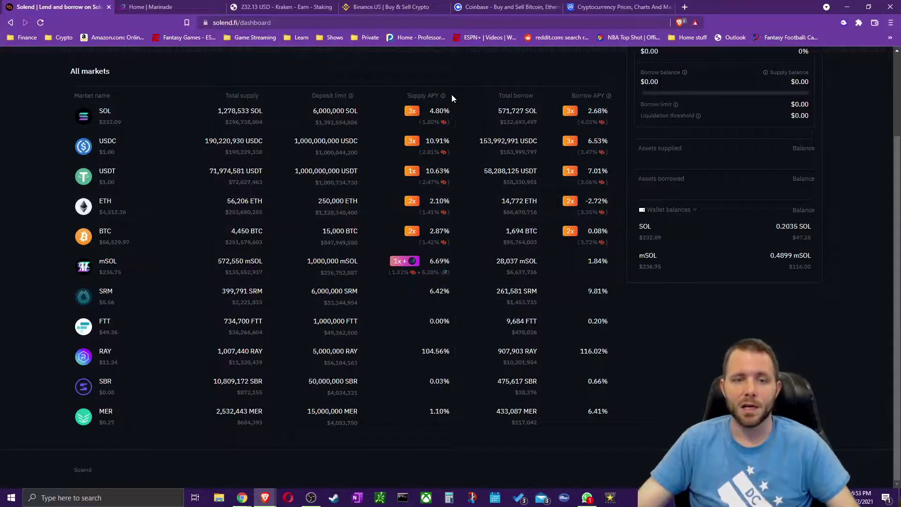
pyautogui.scroll(1, 460, 137)
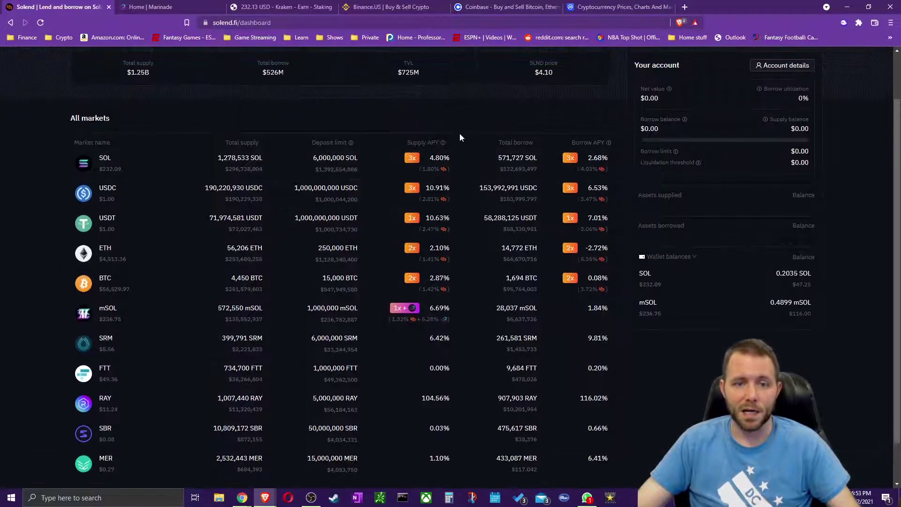
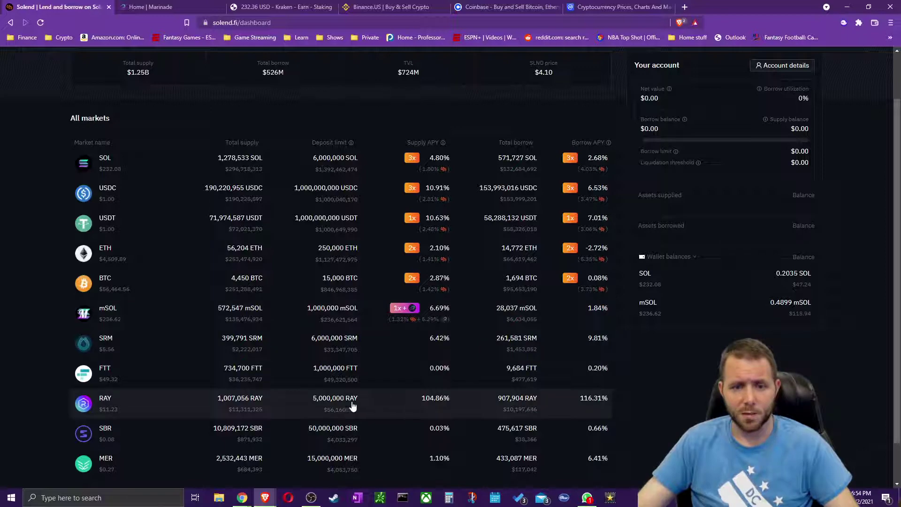
pyautogui.click(103, 320)
pyautogui.click(300, 211)
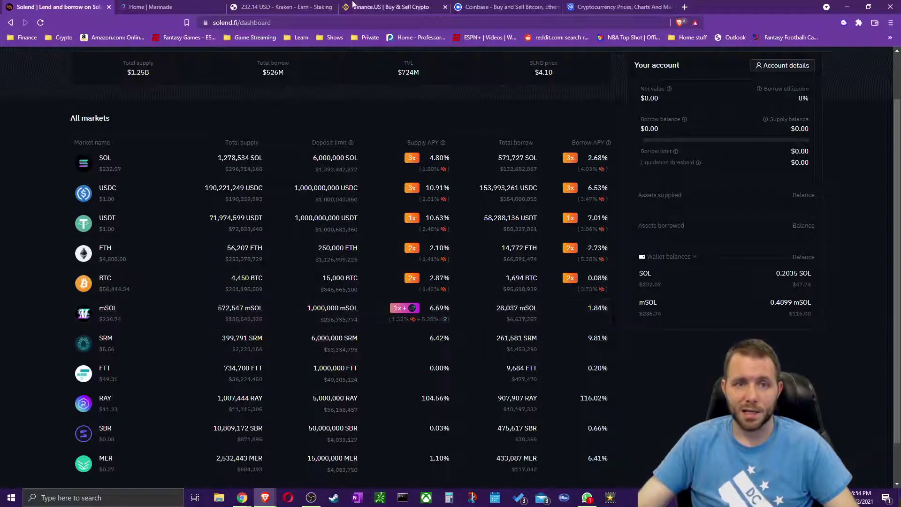
# Check the mSOL to SOL exchange rate on Marinade, and return to Solend's markets list
pyautogui.click(187, 10)
pyautogui.moveTo(504, 340); pyautogui.dragTo(533, 340)
pyautogui.click(269, 8)
pyautogui.click(181, 9)
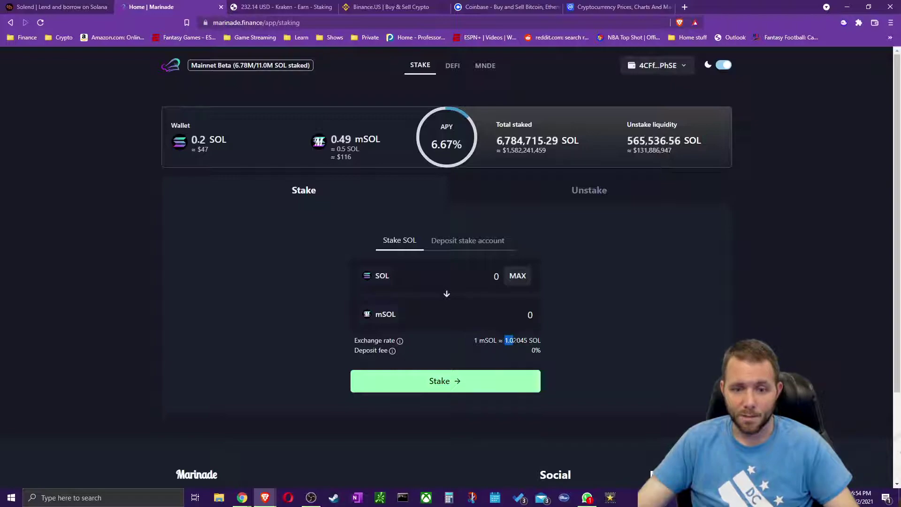
pyautogui.click(561, 346)
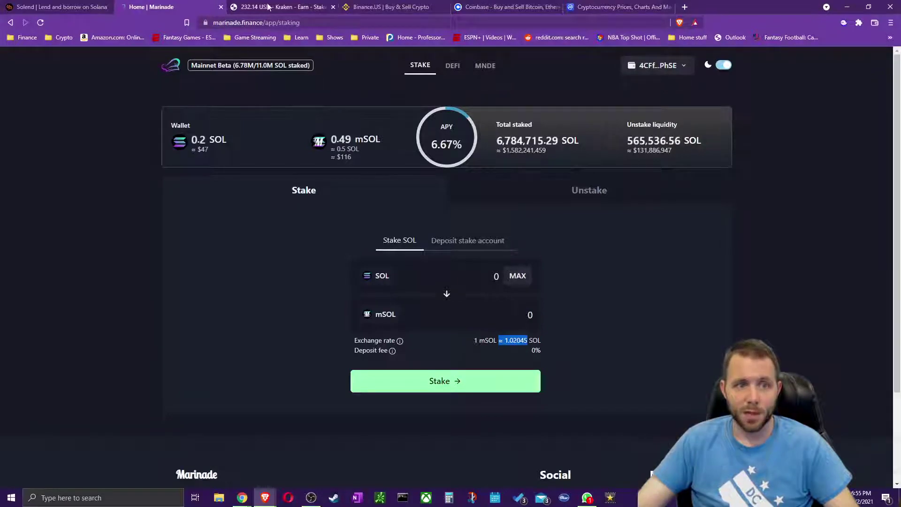
pyautogui.hotkey('ctrl', 'Tab')
pyautogui.click(138, 3)
pyautogui.click(79, 4)
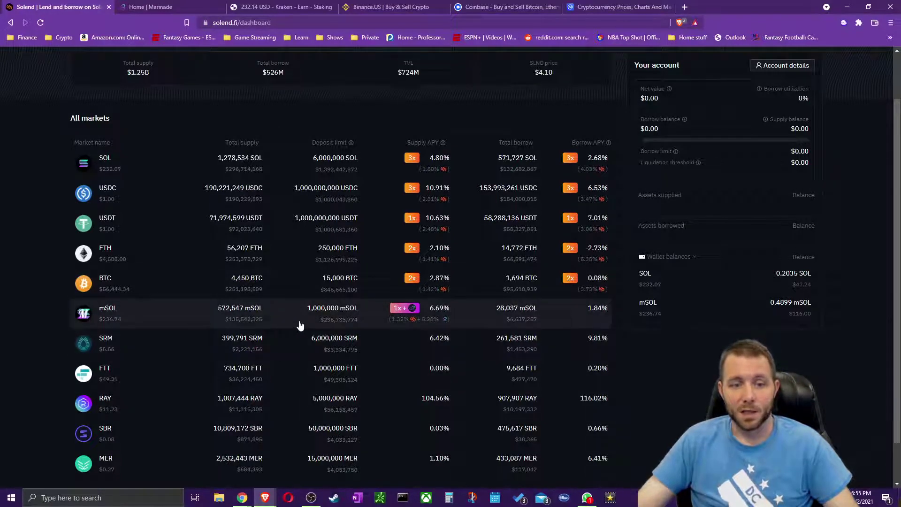
# Compare mSOL's supply APY, SLND and MNDE reward breakdown in the markets list with the mSOL supply details
pyautogui.moveTo(437, 322)
pyautogui.click(371, 321)
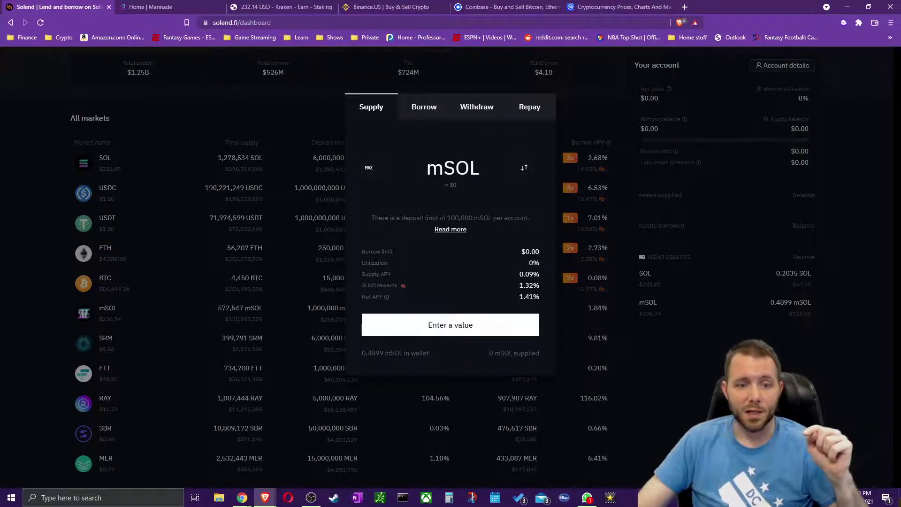
pyautogui.moveTo(525, 274); pyautogui.dragTo(538, 274)
pyautogui.click(538, 275)
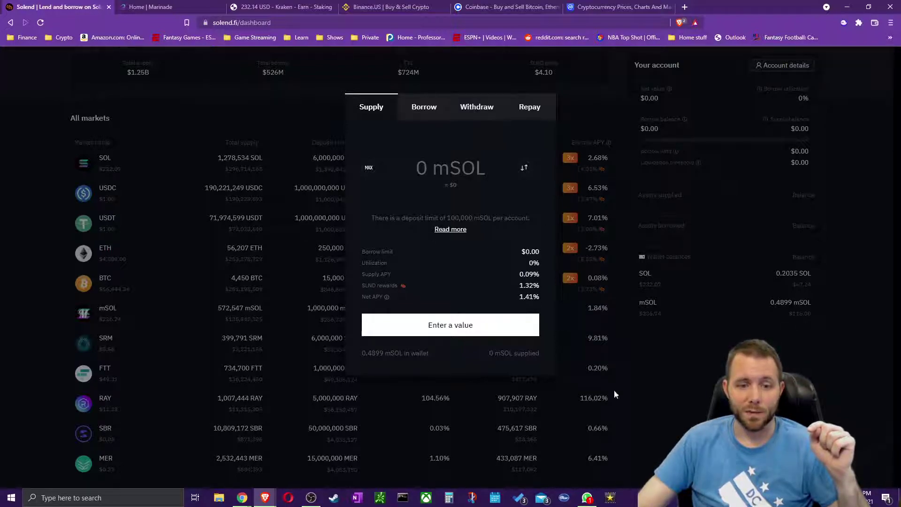
pyautogui.click(680, 401)
pyautogui.moveTo(395, 312)
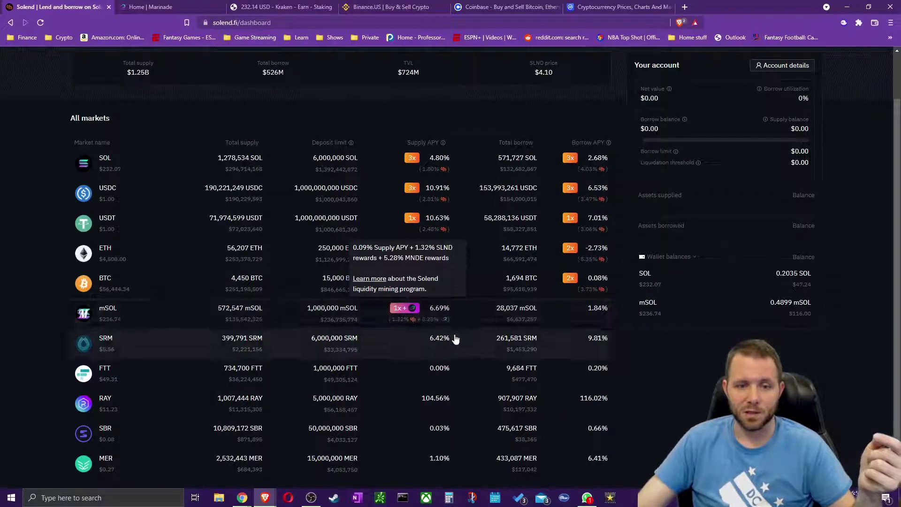
pyautogui.click(348, 313)
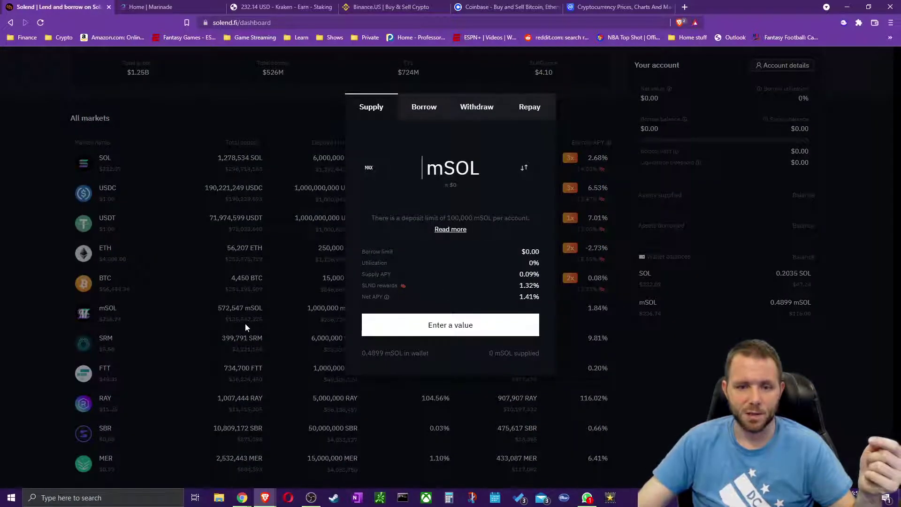
pyautogui.click(244, 325)
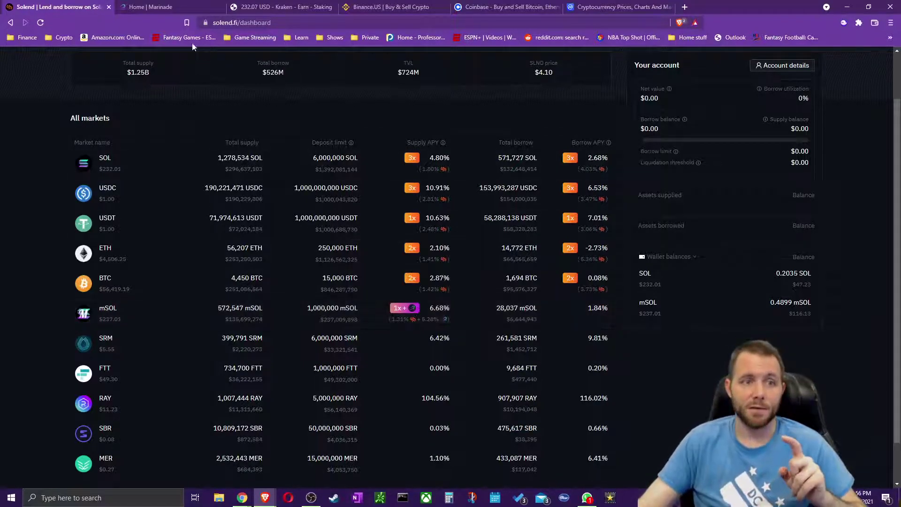
# Compare Marinade's staking APY with the rewards for supplying mSOL on Solend
pyautogui.click(149, 6)
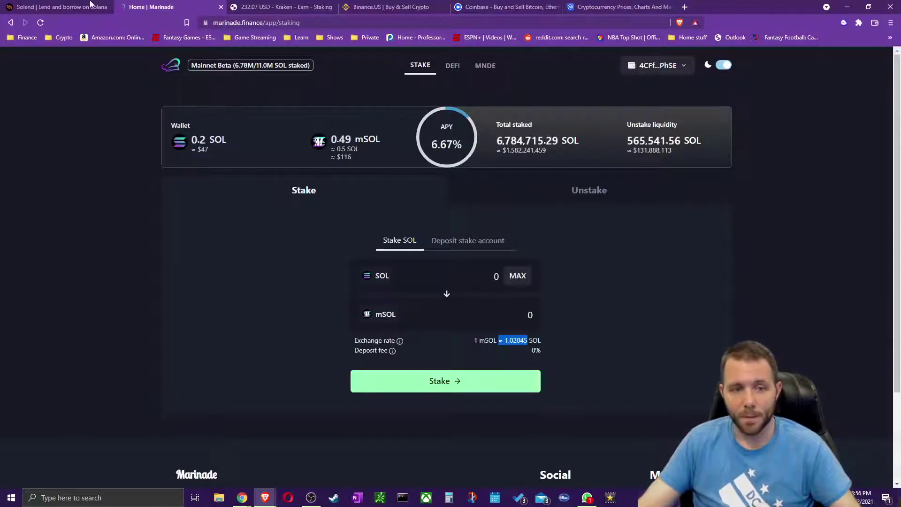
pyautogui.click(49, 5)
pyautogui.moveTo(427, 318)
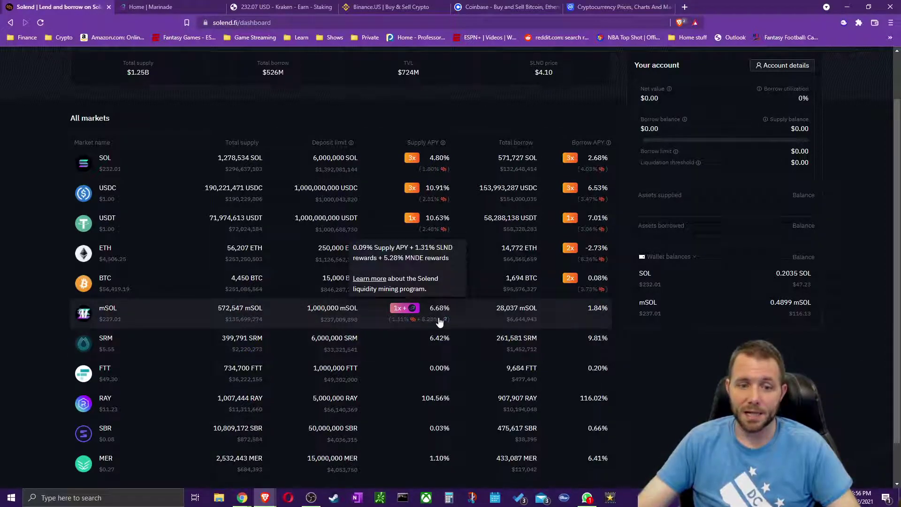
# Supply the maximum wallet balance of 0.489978766 mSOL on Solend, and approve the transaction in the Phantom wallet
pyautogui.click(319, 318)
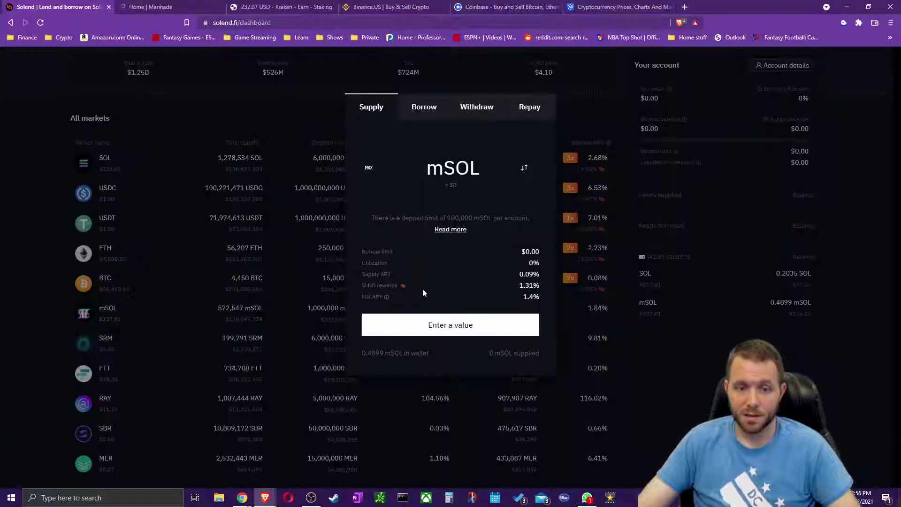
pyautogui.click(367, 169)
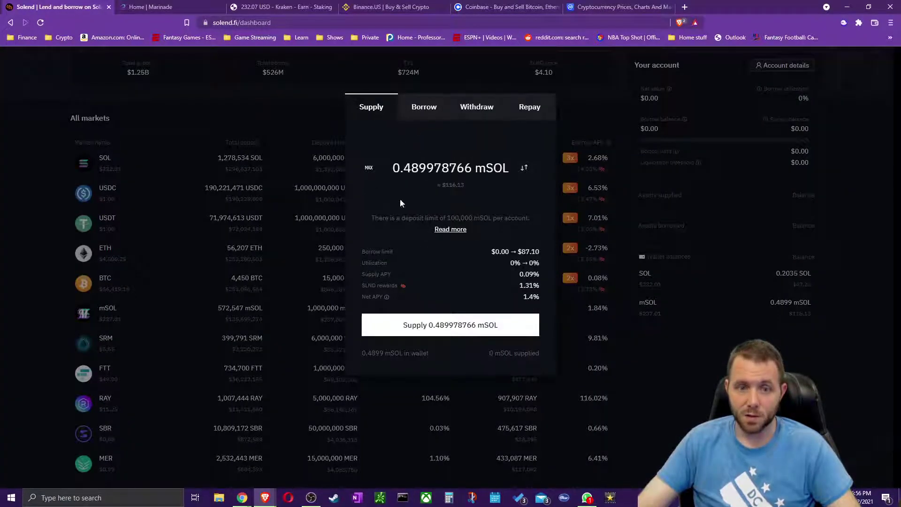
pyautogui.click(418, 334)
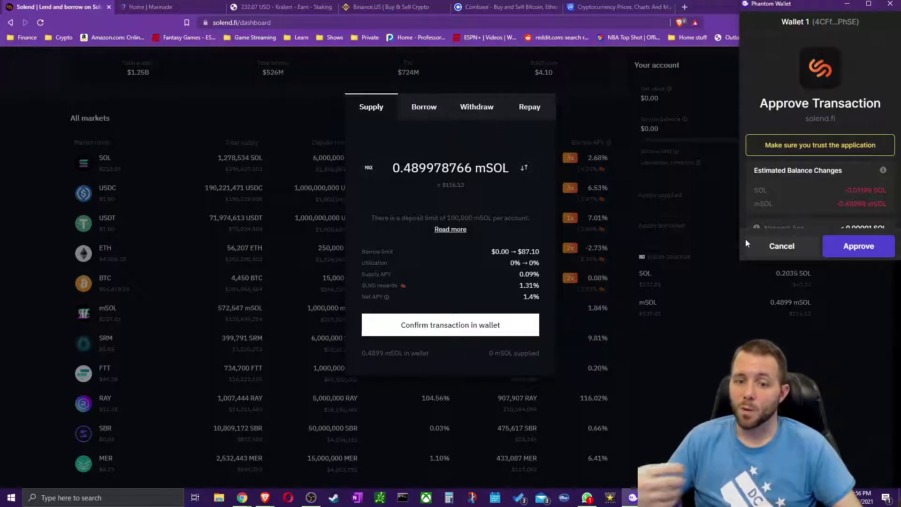
pyautogui.click(845, 248)
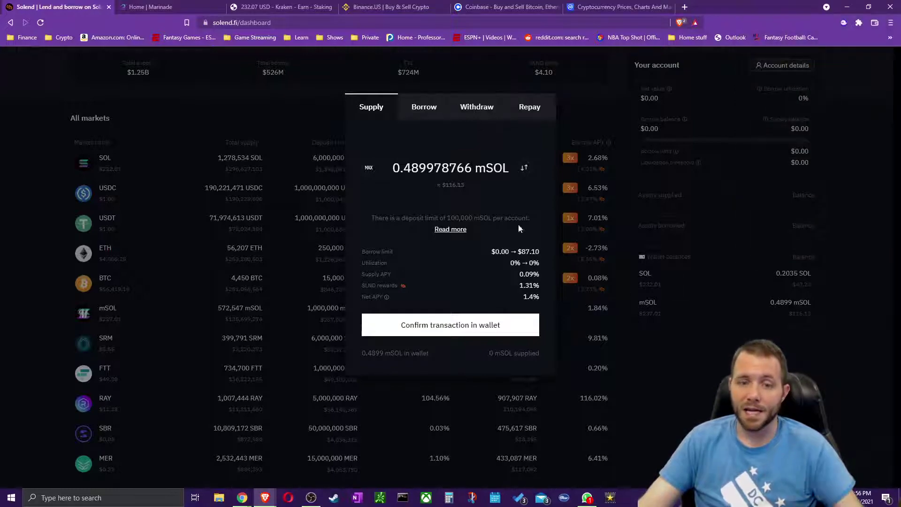
pyautogui.click(482, 253)
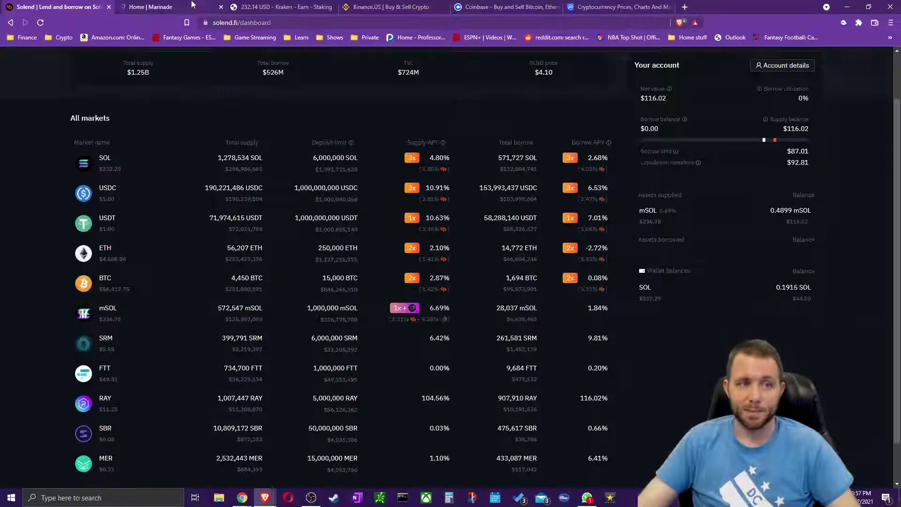
# Recheck the staking APY on Marinade, and return to the Solend dashboard
pyautogui.click(148, 6)
pyautogui.moveTo(439, 156); pyautogui.dragTo(532, 125)
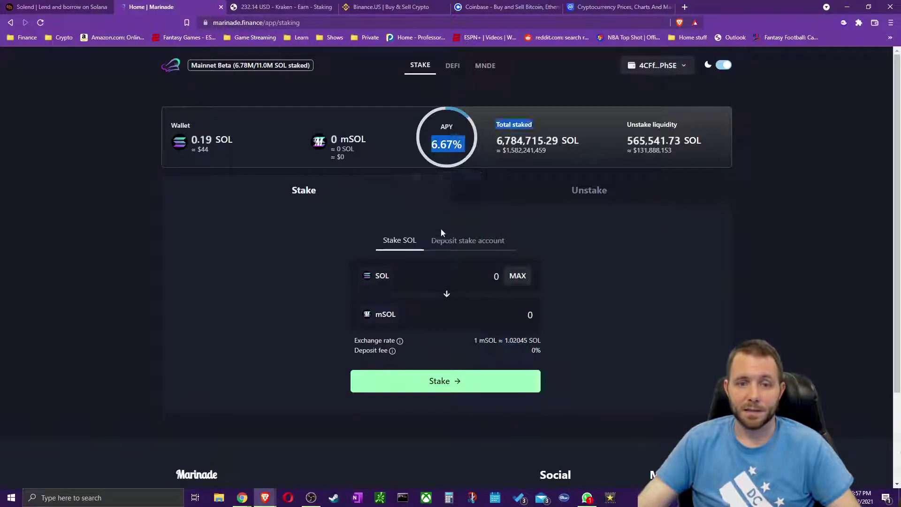
pyautogui.click(56, 7)
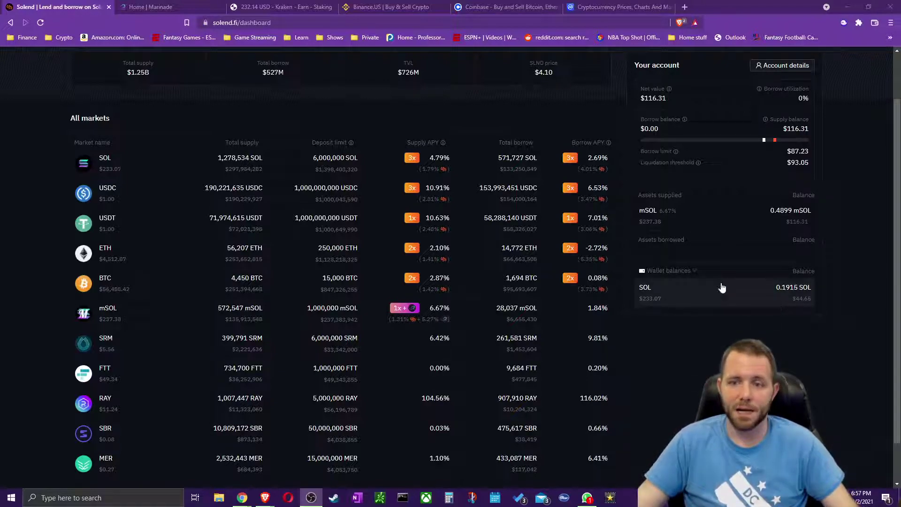
# Examine the supply balance, net value and borrow limit bar in the account overview, along with USDC's borrow APY
pyautogui.moveTo(787, 128); pyautogui.dragTo(820, 129)
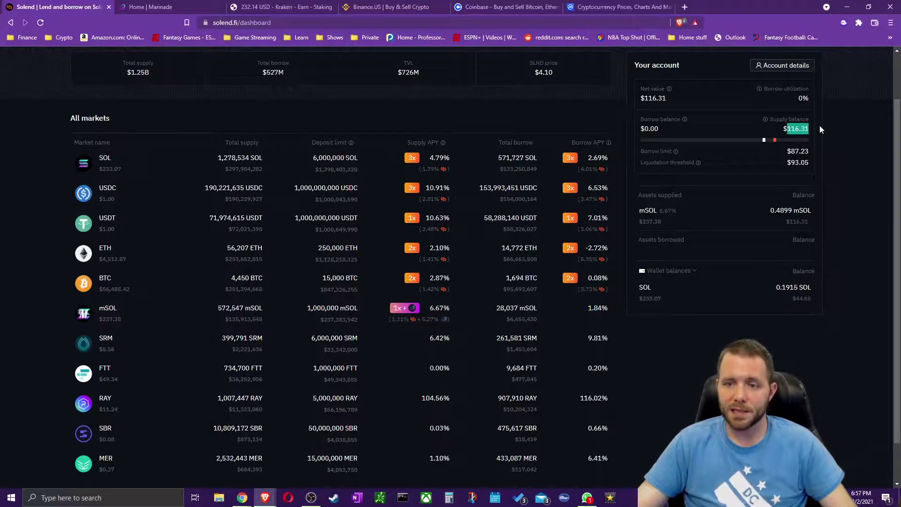
pyautogui.click(847, 168)
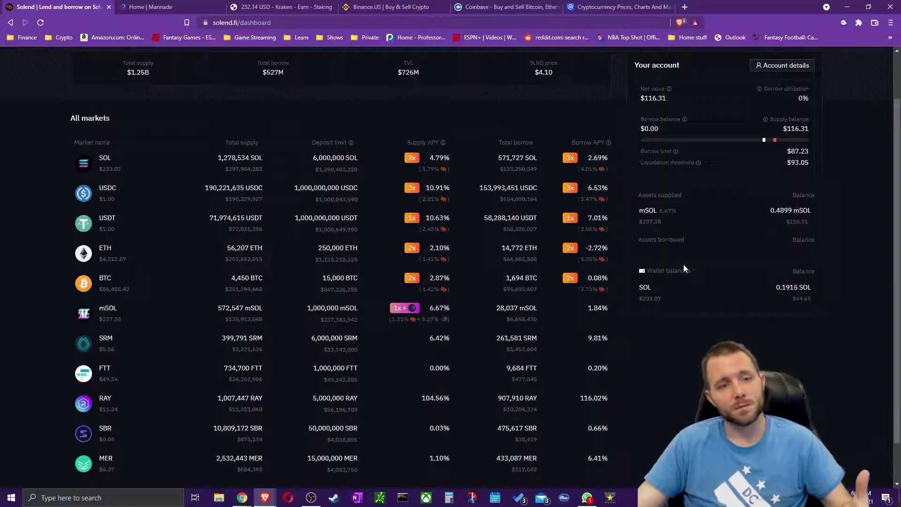
pyautogui.moveTo(604, 193)
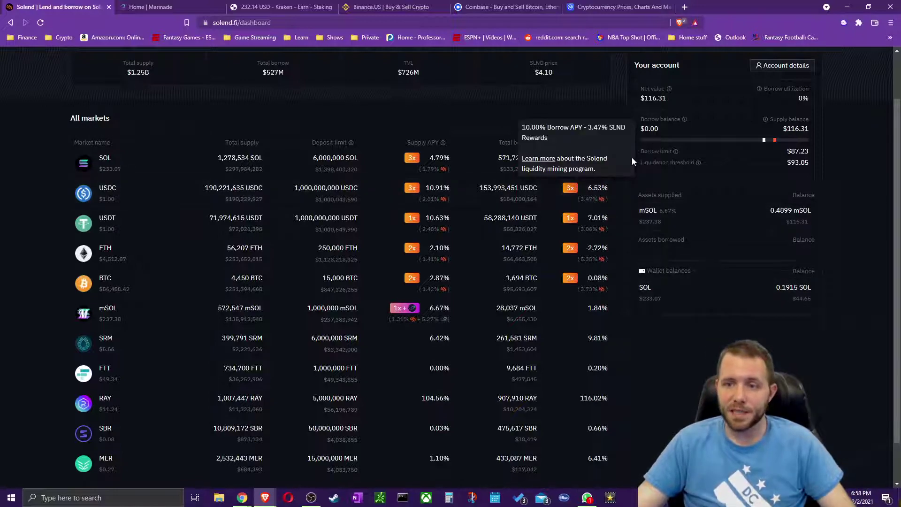
pyautogui.moveTo(757, 142)
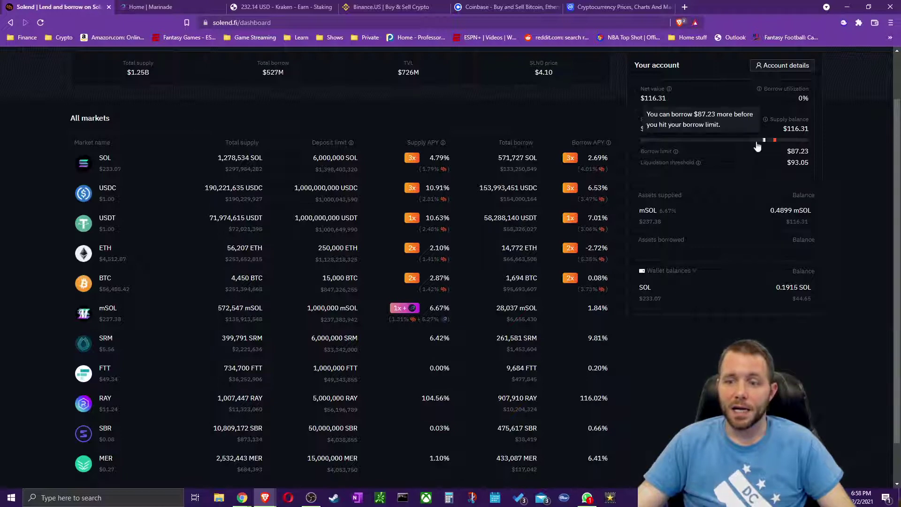
pyautogui.moveTo(645, 100); pyautogui.dragTo(699, 111)
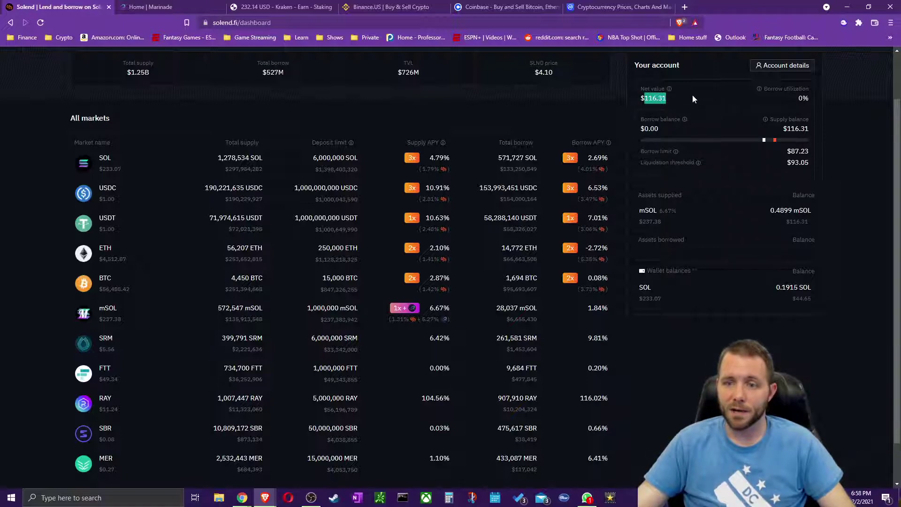
pyautogui.moveTo(782, 128); pyautogui.dragTo(810, 130)
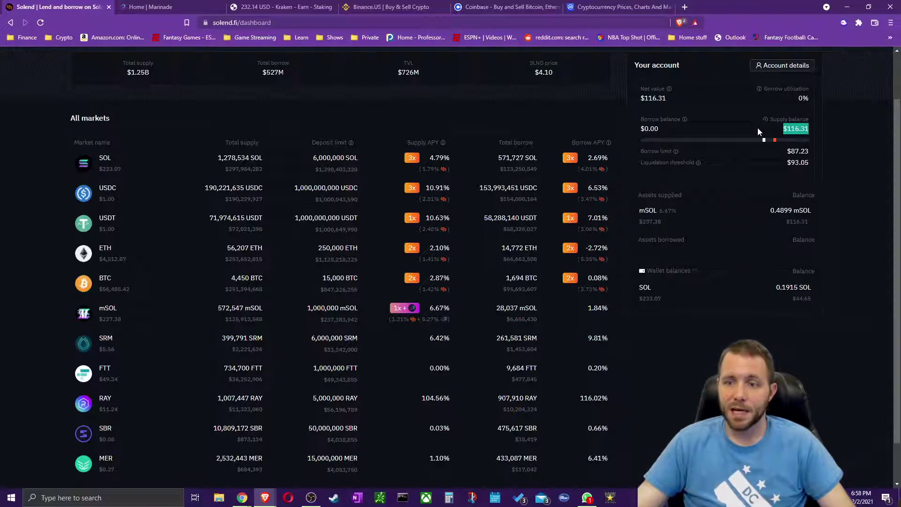
# Examine the borrow balance bar, borrow limit and liquidation threshold in the Solend account overview
pyautogui.moveTo(764, 145)
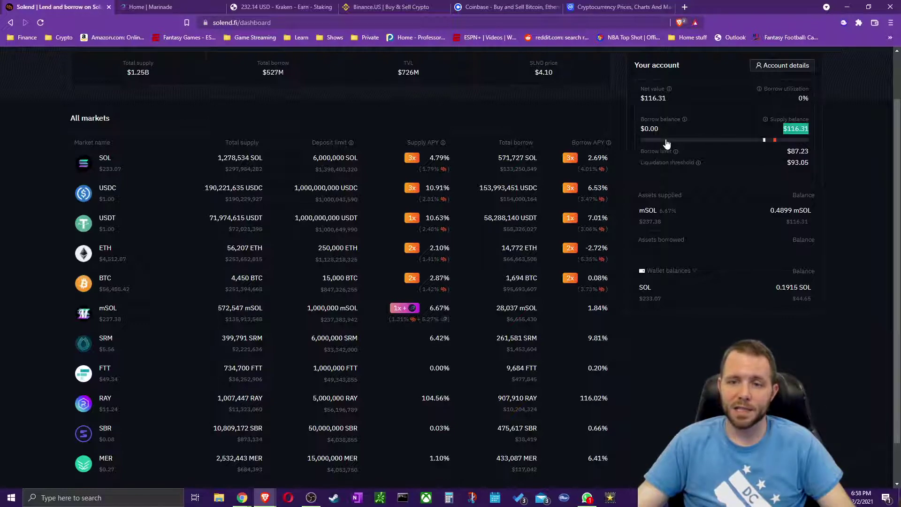
pyautogui.moveTo(648, 142)
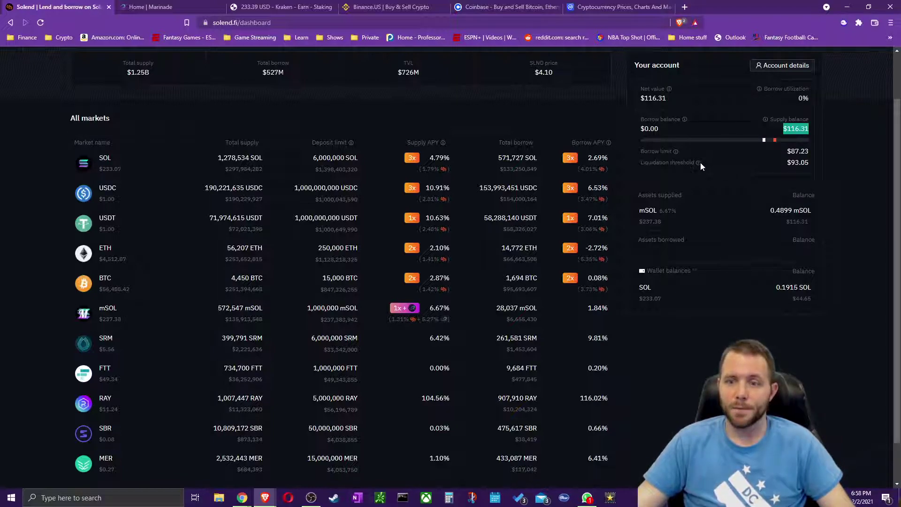
pyautogui.moveTo(700, 165)
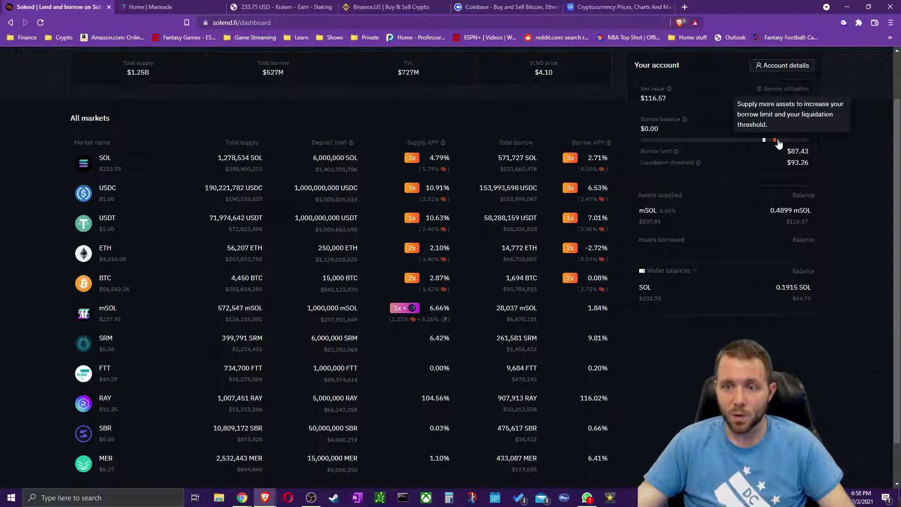
pyautogui.moveTo(787, 163); pyautogui.dragTo(807, 162)
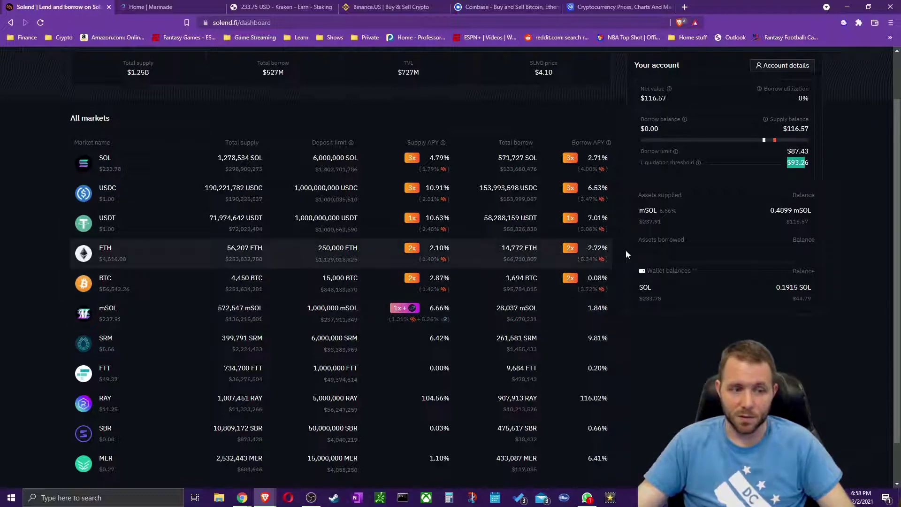
pyautogui.click(811, 160)
pyautogui.moveTo(805, 162); pyautogui.dragTo(797, 156)
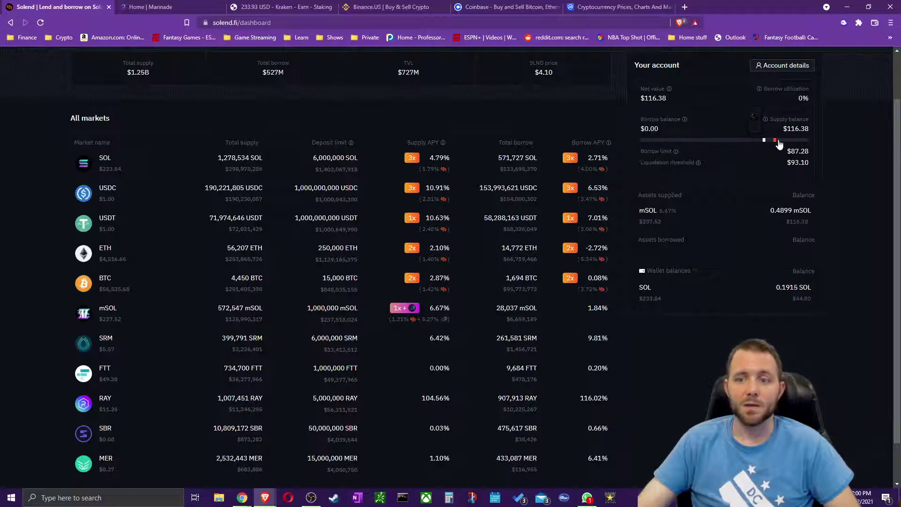
pyautogui.moveTo(774, 143)
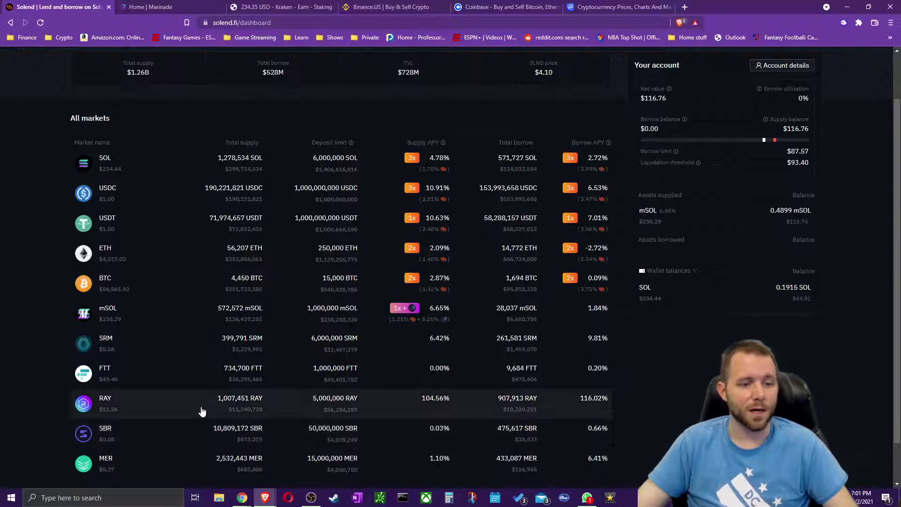
# Check the supply details for the RAY market, and review ETH's borrow APY in the market list
pyautogui.click(577, 405)
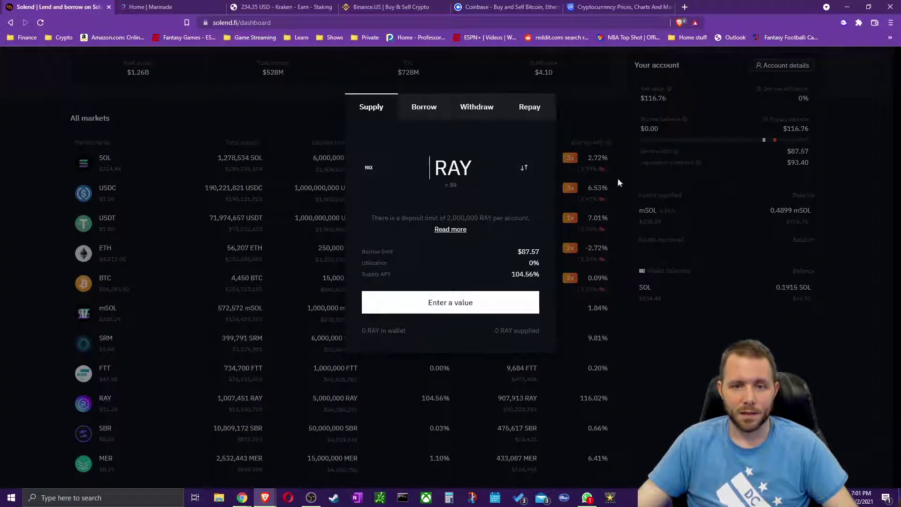
pyautogui.click(568, 142)
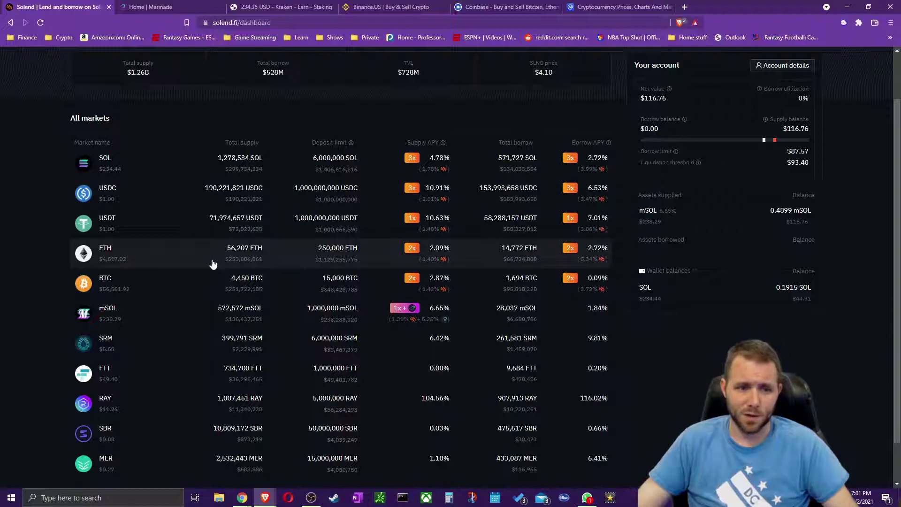
pyautogui.moveTo(587, 261)
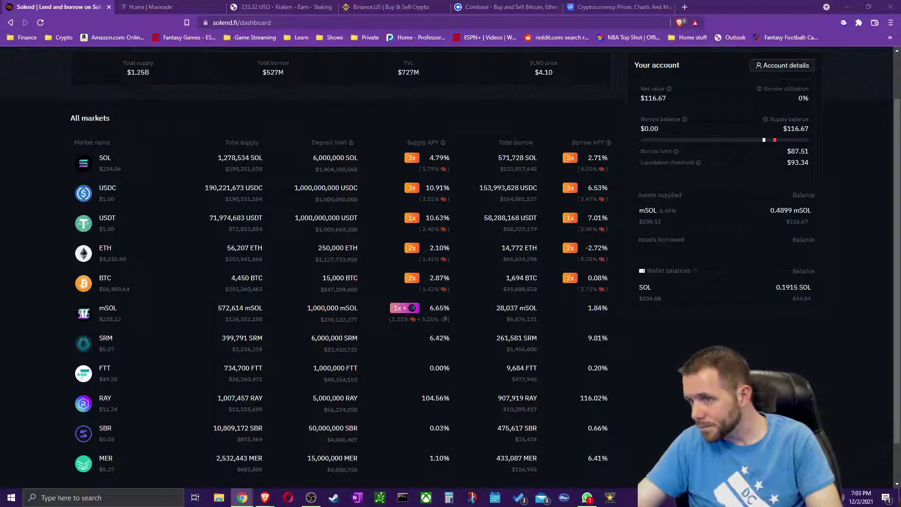
# In the Google Sheets spreadsheet, add the Borrow and Difference headings and enter 1000 as the Lend amount for SOL
pyautogui.write('ow')
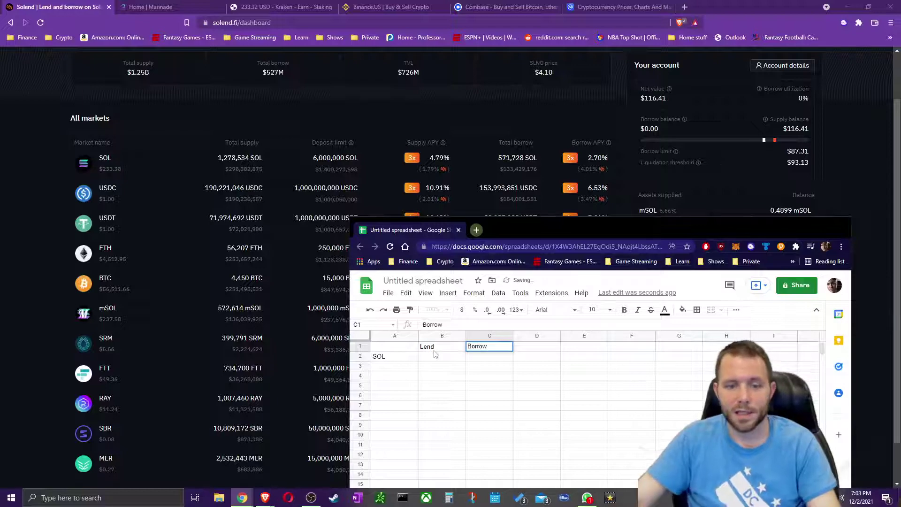
pyautogui.click(430, 356)
pyautogui.write('1000')
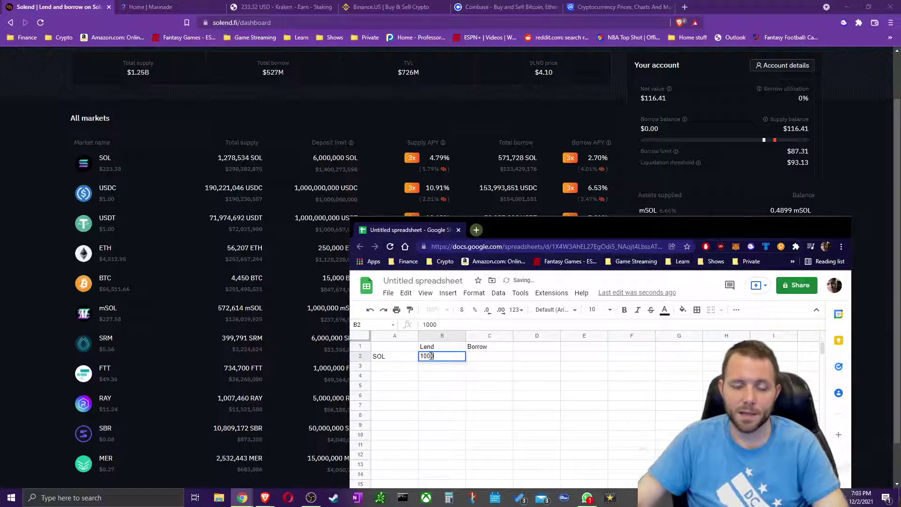
pyautogui.click(490, 359)
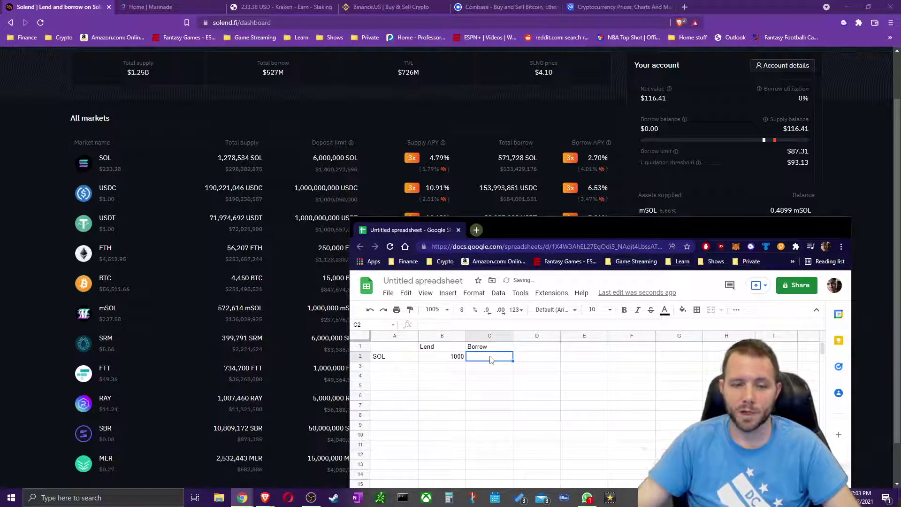
pyautogui.click(535, 347)
pyautogui.write('Difference')
# Enter 250 SOL as the Borrow amount and 25% as the Difference in the SOL row
pyautogui.click(490, 358)
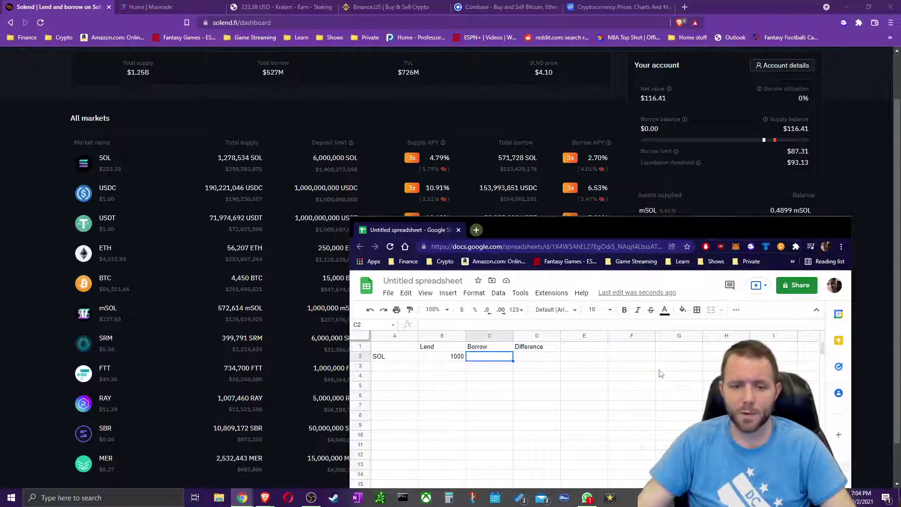
pyautogui.write('2')
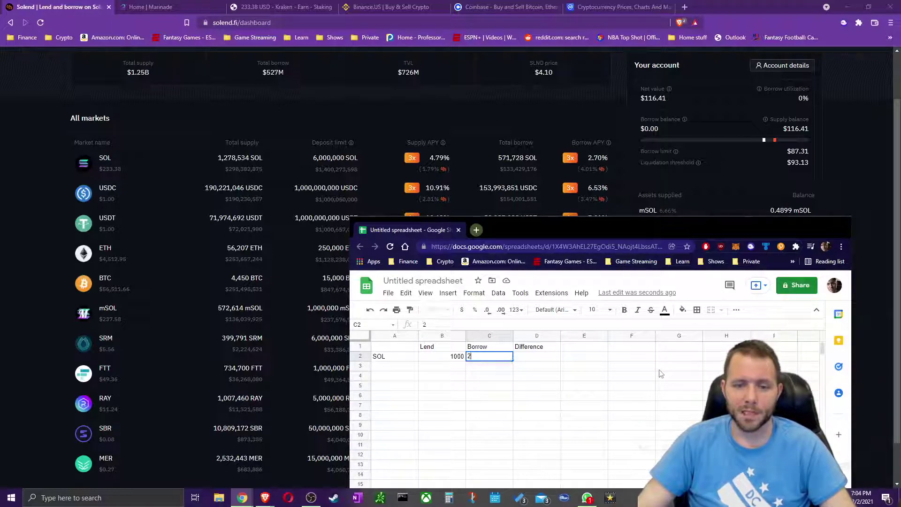
pyautogui.write('50 SOL')
pyautogui.press('Return')
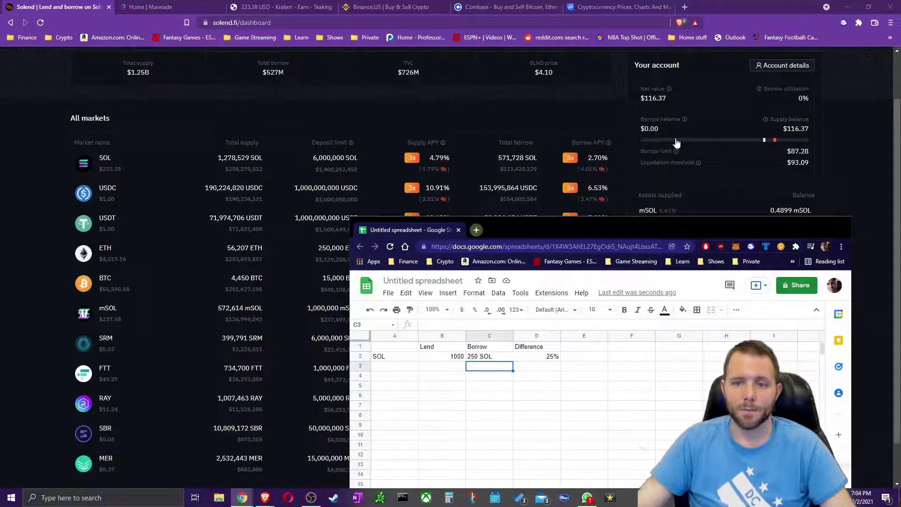
pyautogui.moveTo(676, 143)
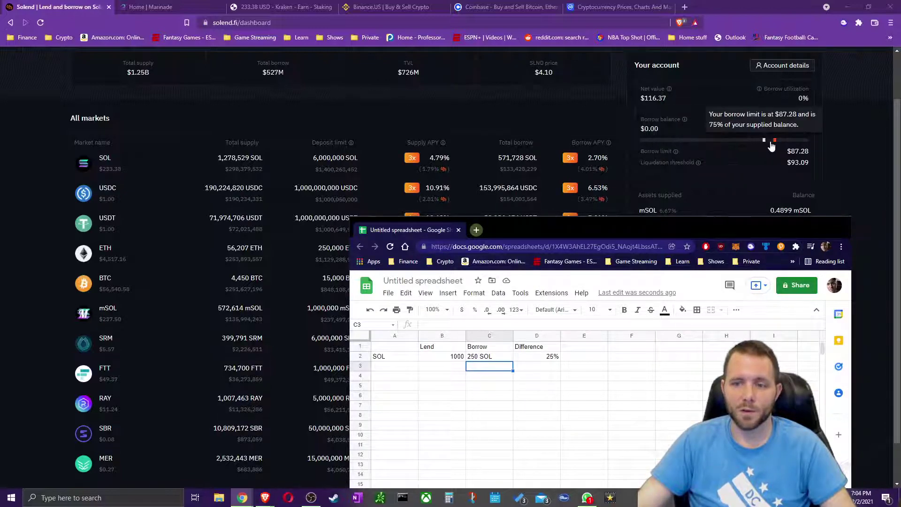
# Label the two SOL rows in the first column SOL 100$/sol and SOL 200$/sol
pyautogui.click(393, 365)
pyautogui.write('100$ / sol')
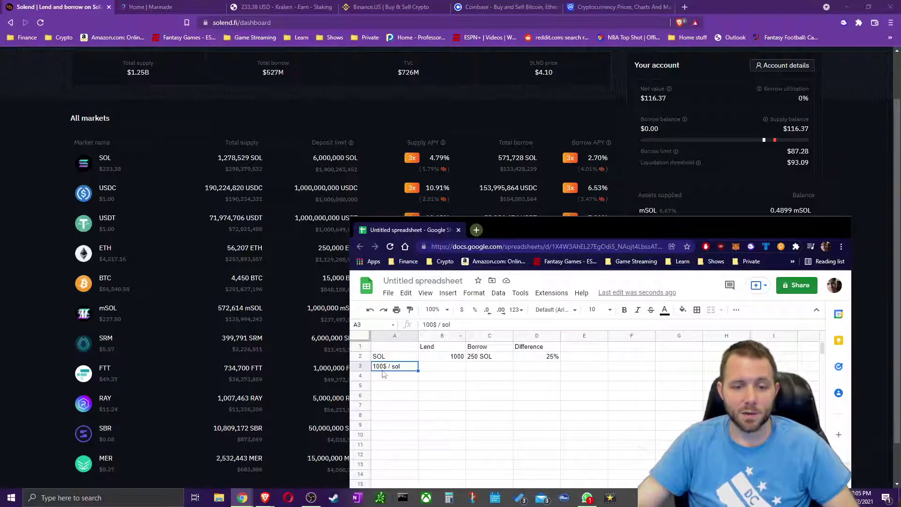
pyautogui.press('Return')
pyautogui.click(430, 358)
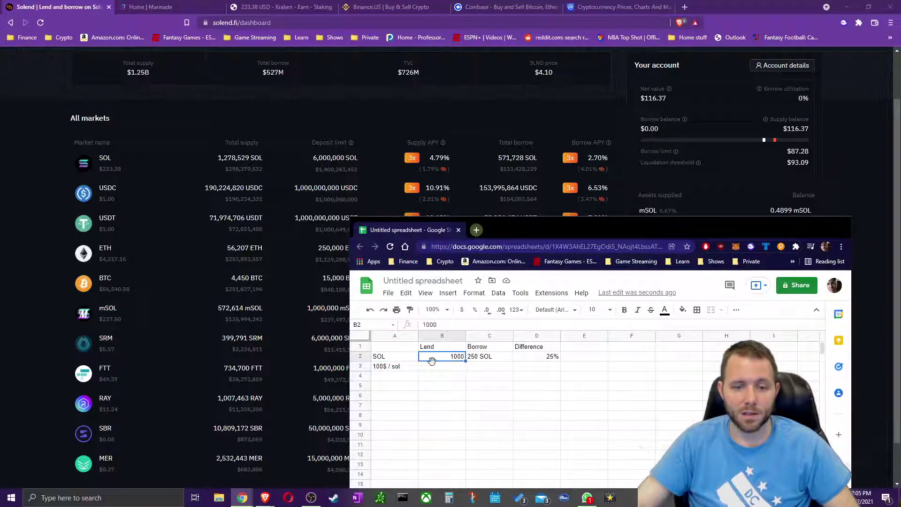
pyautogui.click(387, 368)
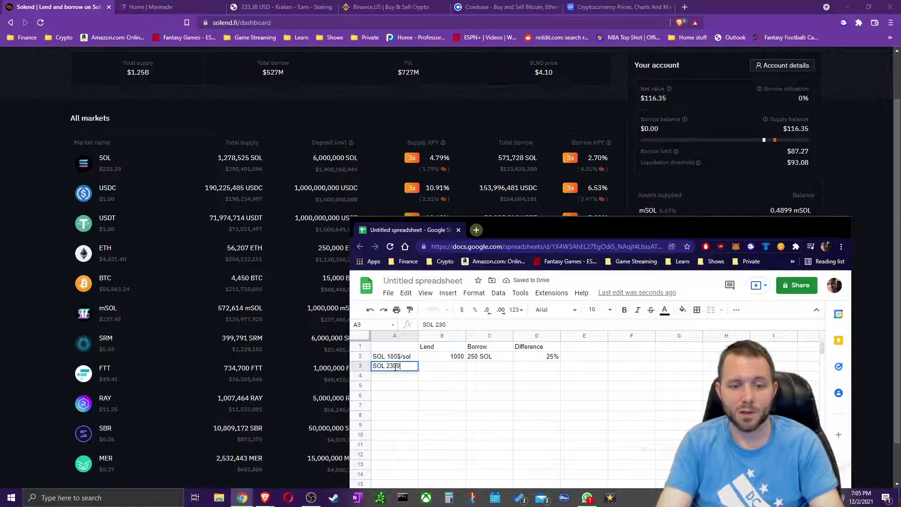
pyautogui.press('BackSpace')
pyautogui.press('BackSpace')
pyautogui.write('00$/sol')
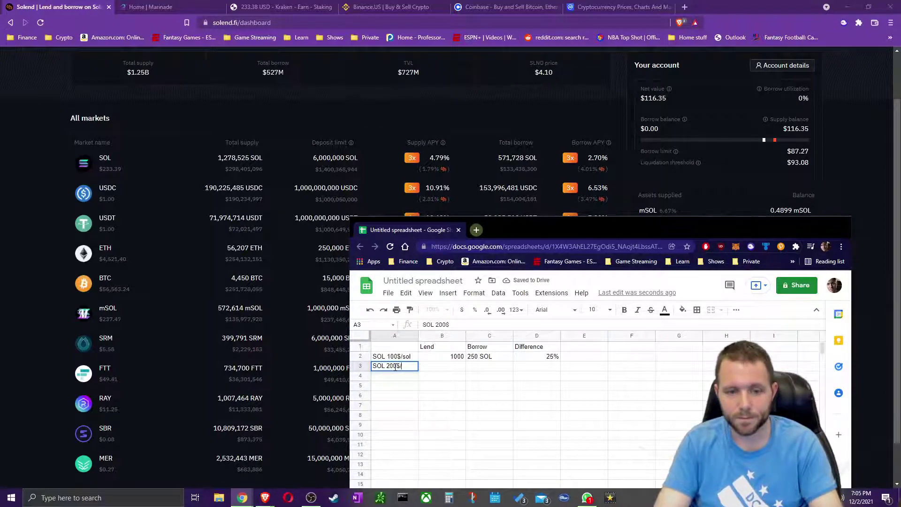
pyautogui.press('Tab')
pyautogui.write('f')
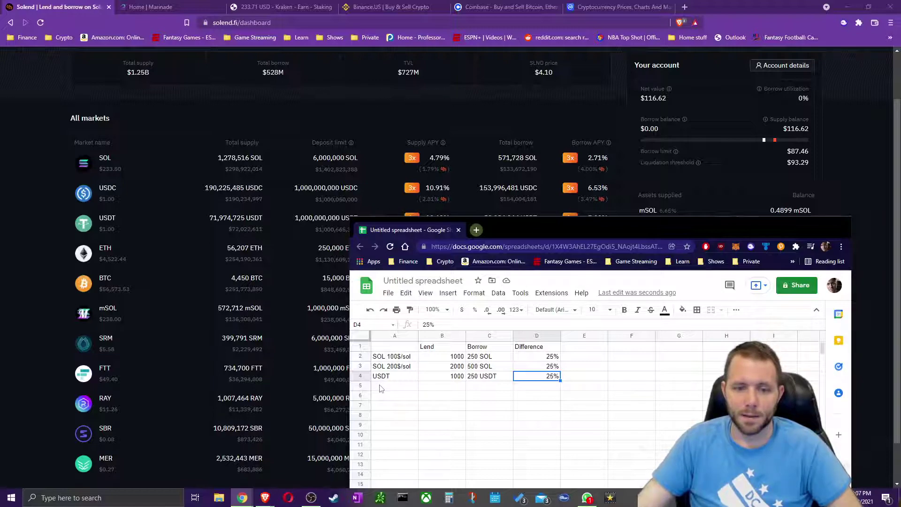
# Add an mSOL 200/token row with 1000 lent and 250 USDT borrowed, and reposition the spreadsheet window
pyautogui.click(381, 387)
pyautogui.write('mSOL')
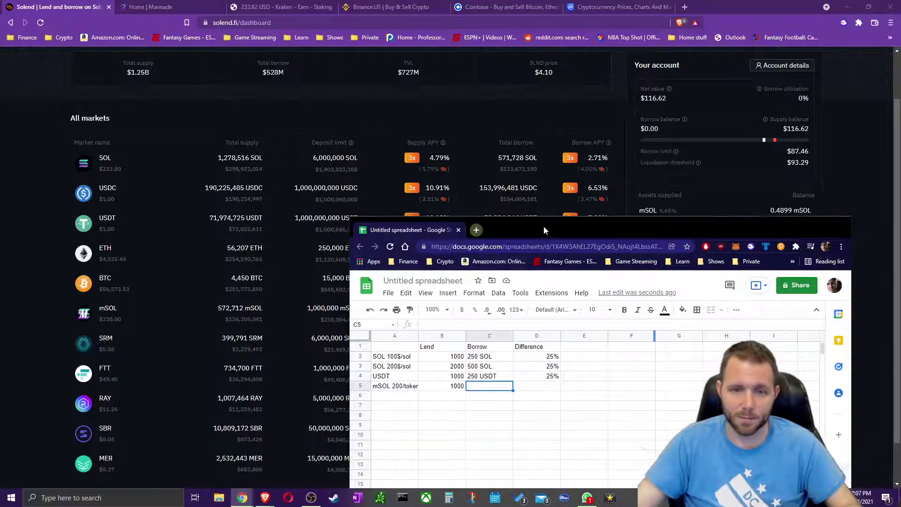
pyautogui.moveTo(543, 227); pyautogui.dragTo(461, 342)
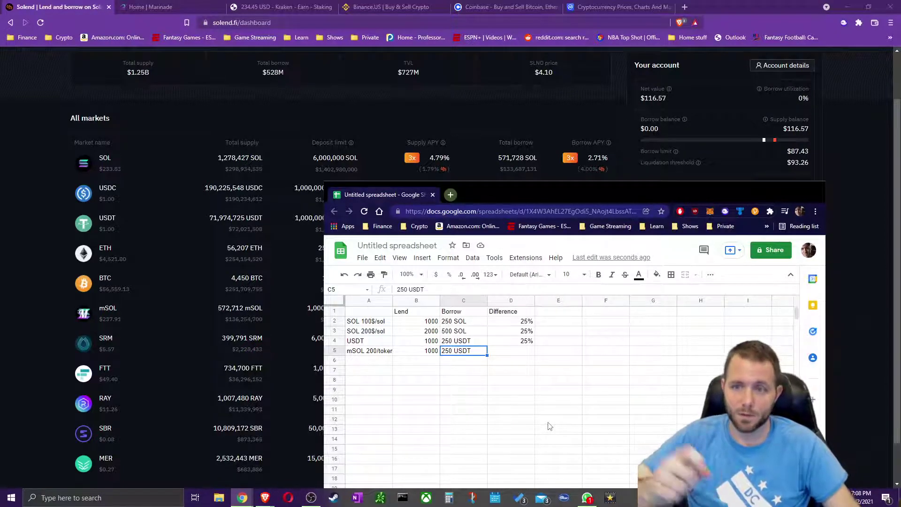
# Add an mSOL 400/token row with 2000 lent, 250 USDT borrowed and a Difference of 12.5
pyautogui.click(370, 360)
pyautogui.write('mSOL 300/token')
pyautogui.press('Tab')
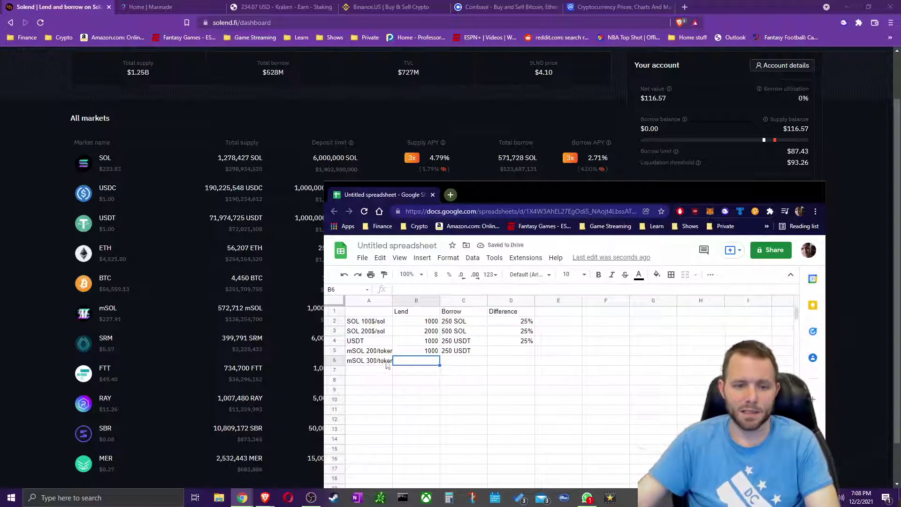
pyautogui.click(386, 361)
pyautogui.click(419, 288)
pyautogui.press('BackSpace')
pyautogui.write('4')
pyautogui.press('Tab')
pyautogui.write('2000')
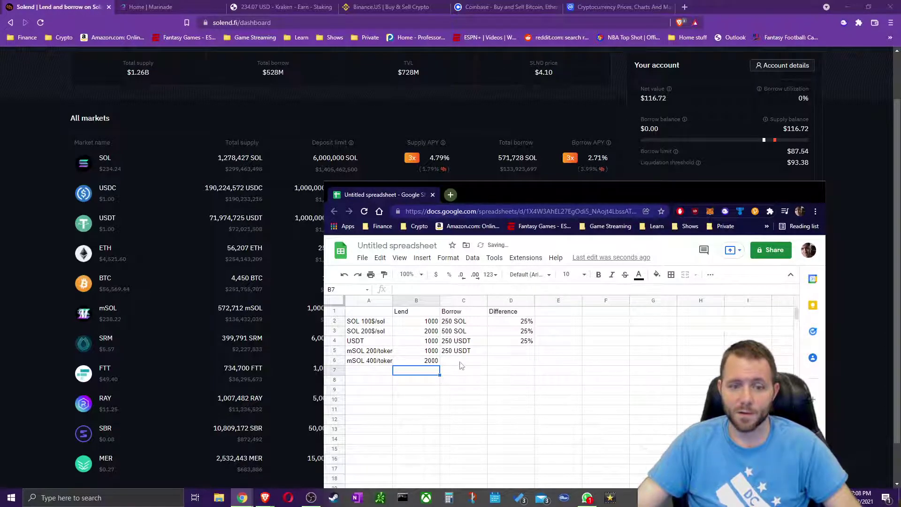
pyautogui.press('Tab')
pyautogui.write('250')
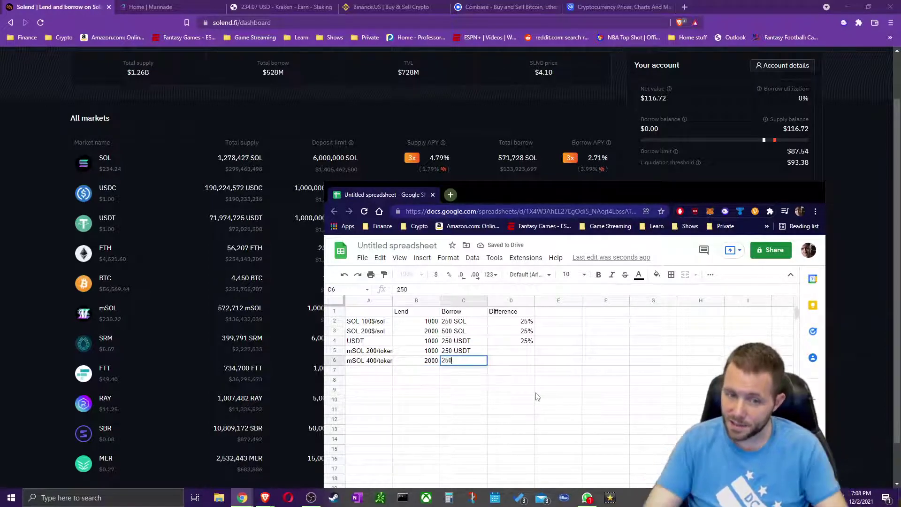
pyautogui.write(' USDT')
pyautogui.press('Return')
# Add an mSOL 100/token row with 500 lent, 250 USDT borrowed and a Difference of 50%
pyautogui.write('mSOL')
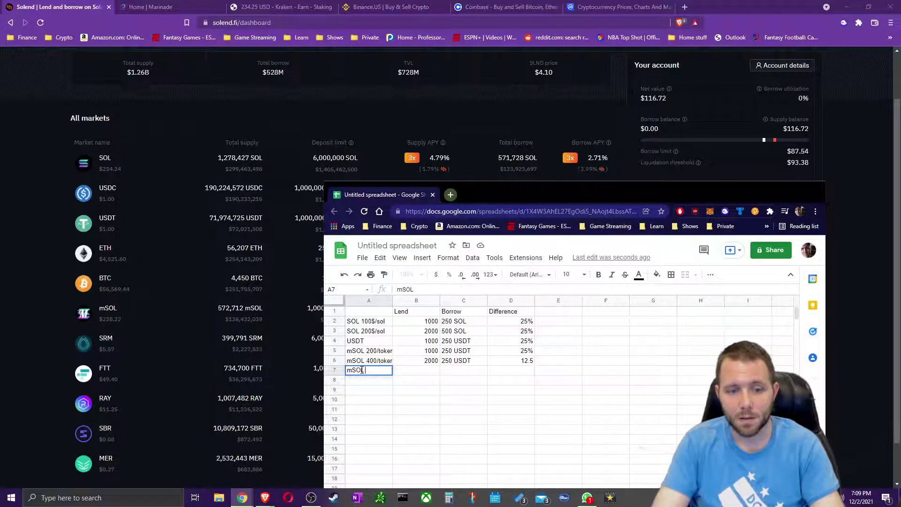
pyautogui.write(' 100/to')
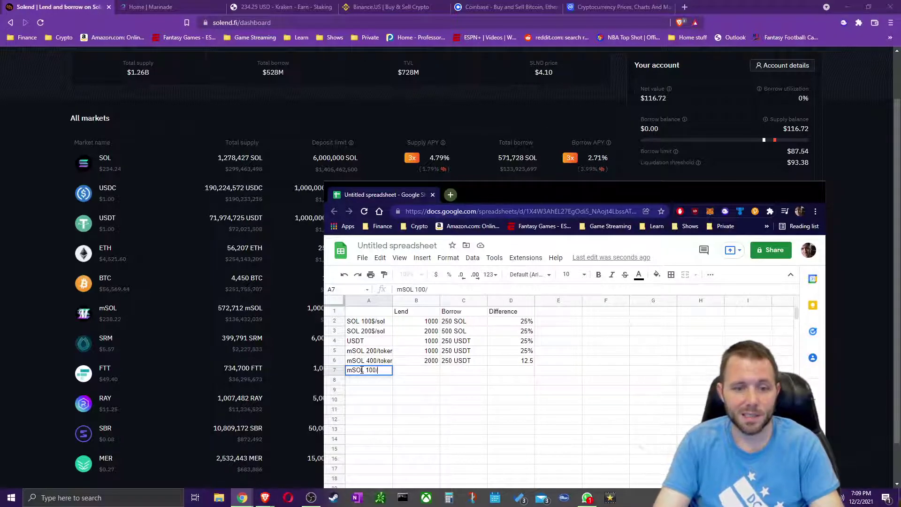
pyautogui.write('ken')
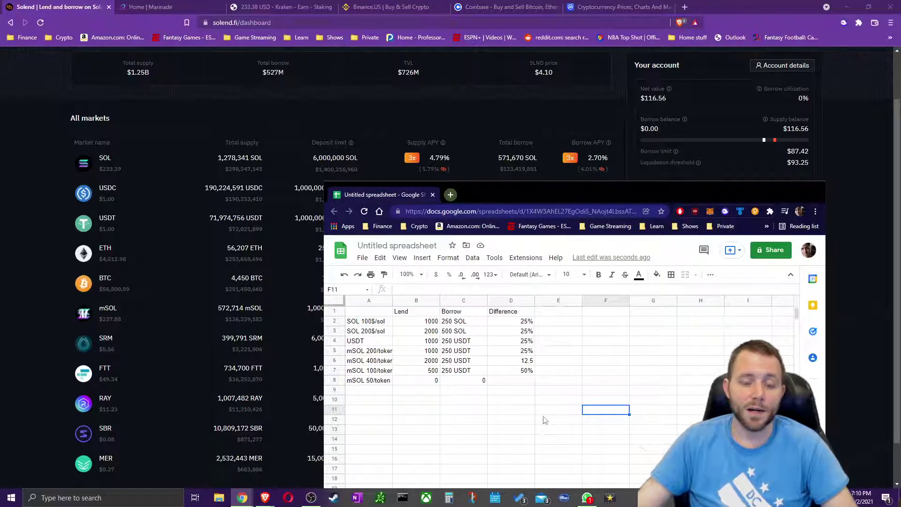
# Enter 250$ RAY borrowed for the last mSOL 200/token row and 300$ RAY for the mSOL 400/token row below it, and close the calculator
pyautogui.click(483, 381)
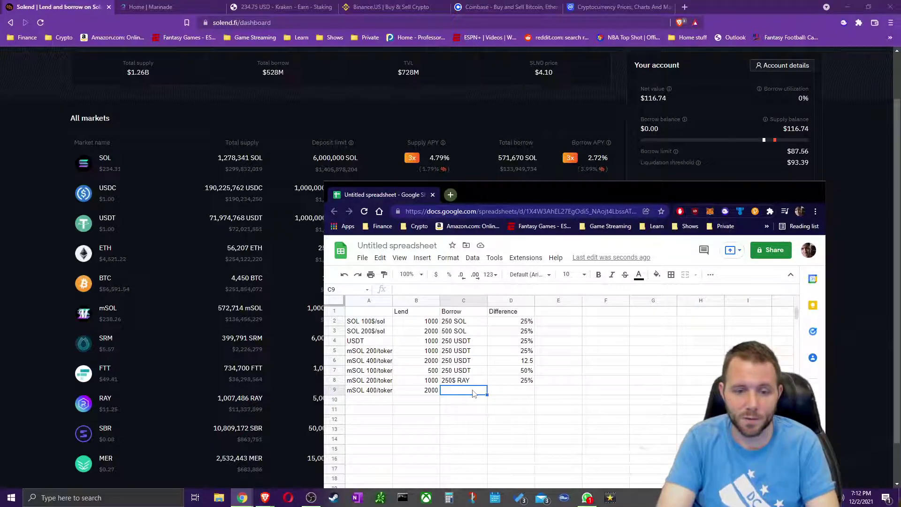
pyautogui.write('300$ RAY')
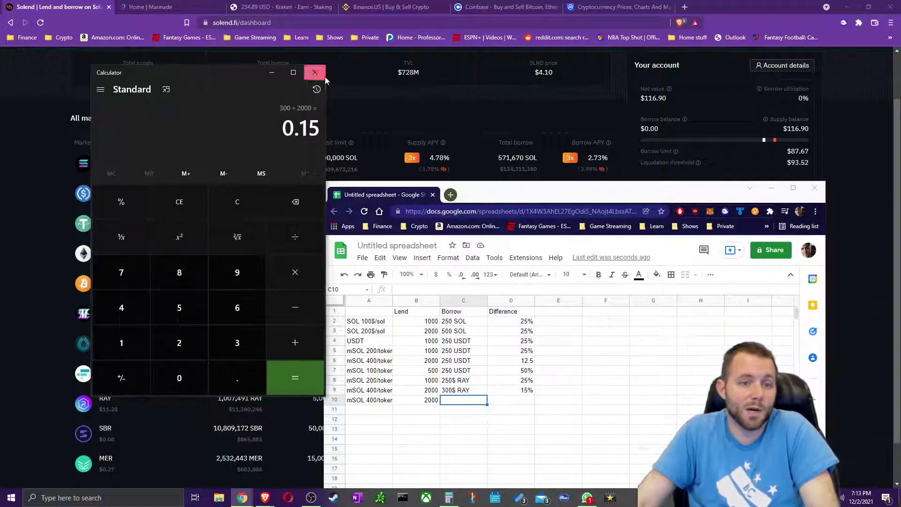
pyautogui.click(325, 76)
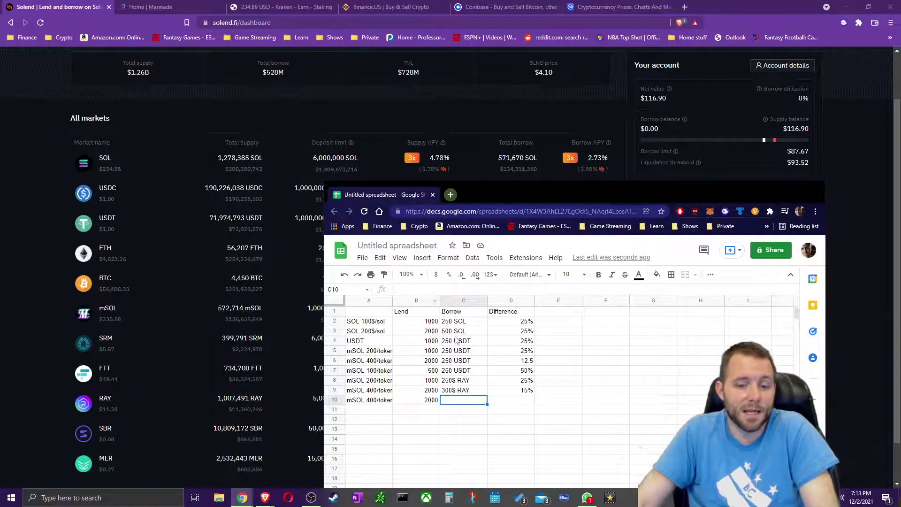